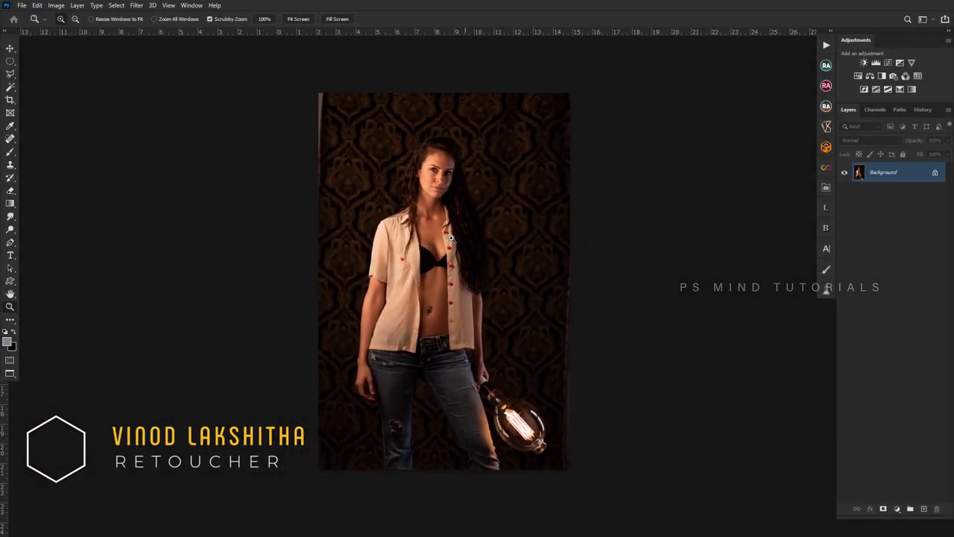
- Duplicate the photo onto Layer 1 and select a tall strip along its left edge
drag(450, 239, 431, 199)
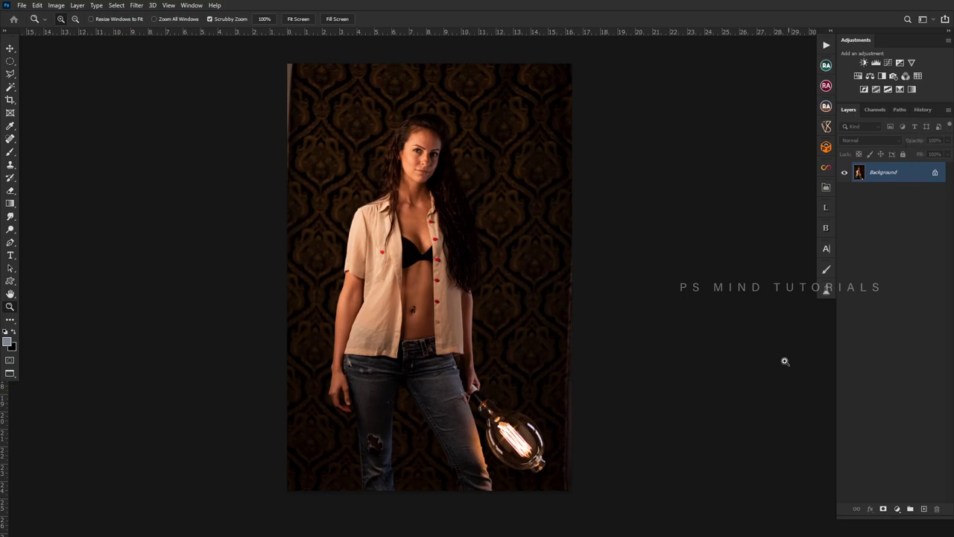
key(ctrl+j)
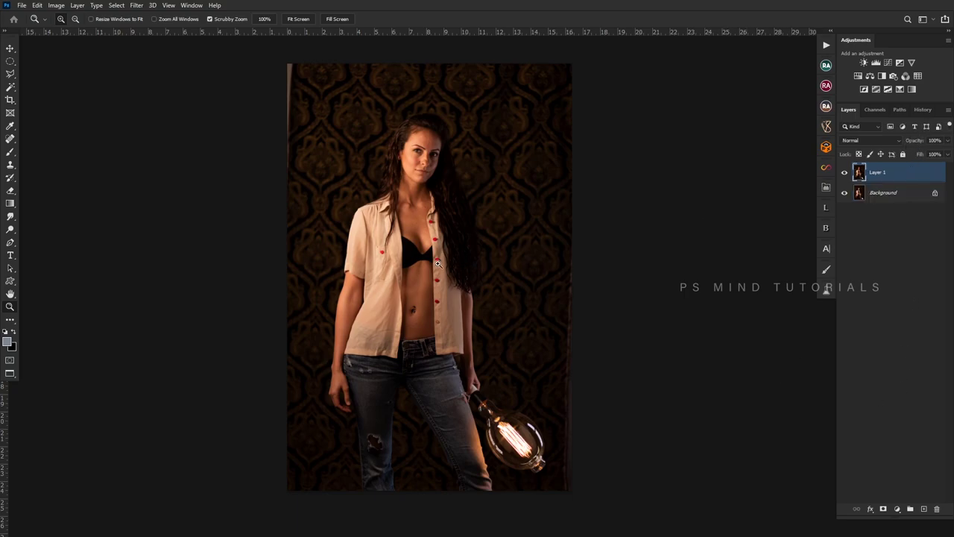
mouse_move(288, 100)
mouse_down()
mouse_move(363, 166)
mouse_move(361, 203)
mouse_up()
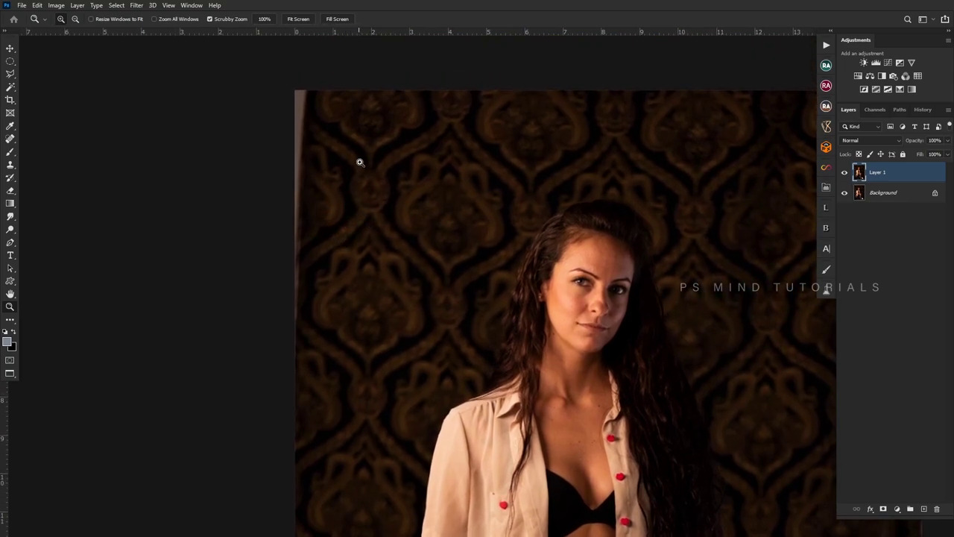
key(m)
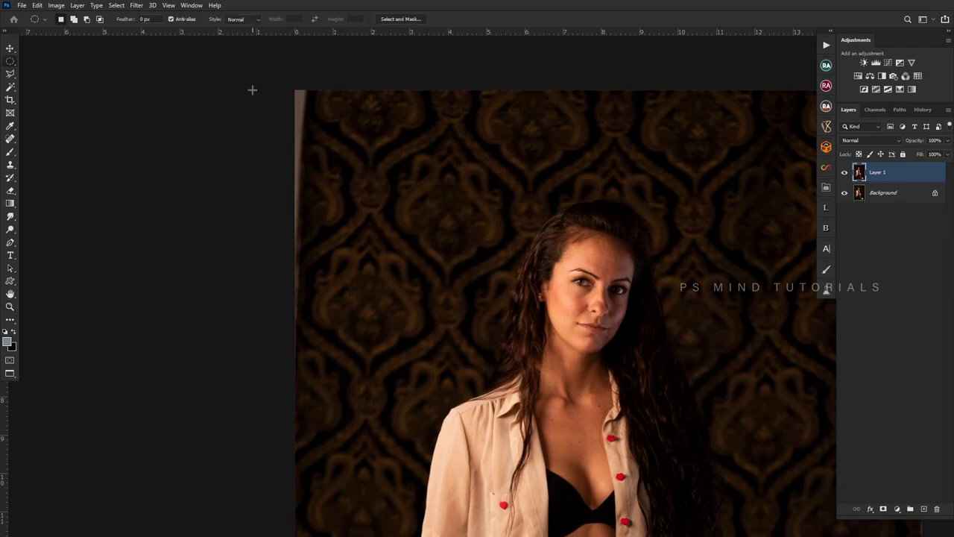
mouse_move(259, 69)
mouse_down()
mouse_move(370, 450)
mouse_move(353, 446)
mouse_up()
key(shift+m)
mouse_move(295, 91)
mouse_down()
mouse_move(395, 532)
mouse_move(380, 535)
mouse_up()
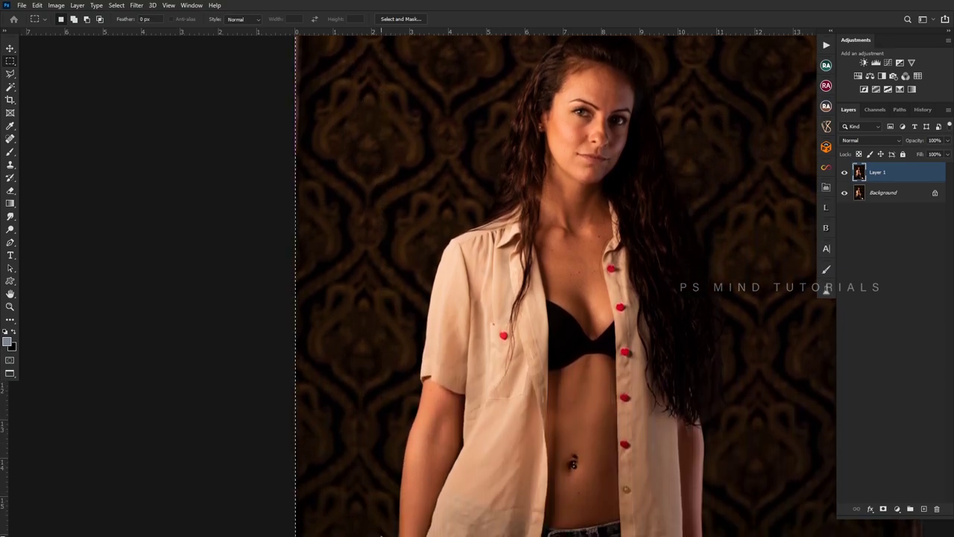
mouse_move(381, 342)
mouse_down()
mouse_move(356, 308)
mouse_move(418, 330)
mouse_move(380, 272)
mouse_move(296, 194)
mouse_up()
key(m)
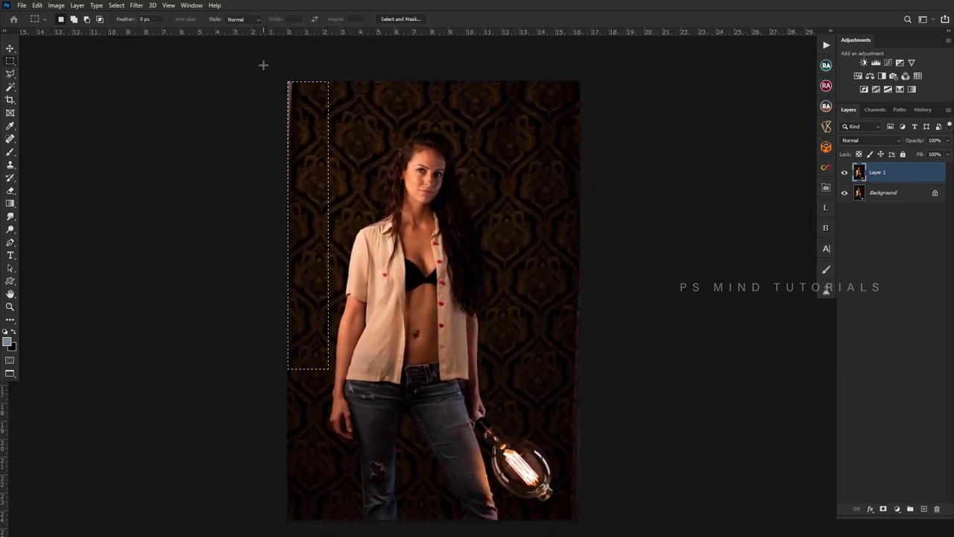
drag(287, 81, 320, 513)
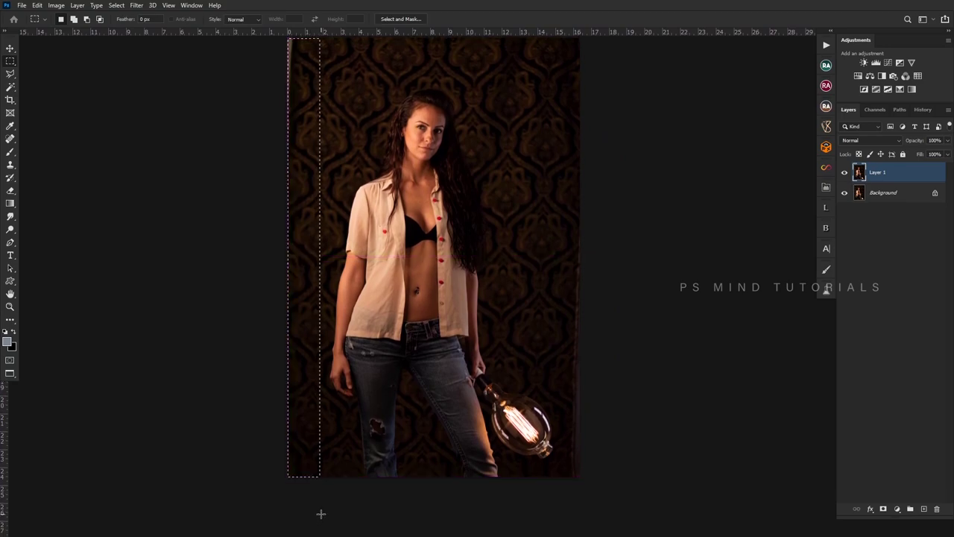
scroll(320, 513, up, 1)
- Stretch the left wallpaper strip outward to the canvas edge and deselect
key(ctrl+t)
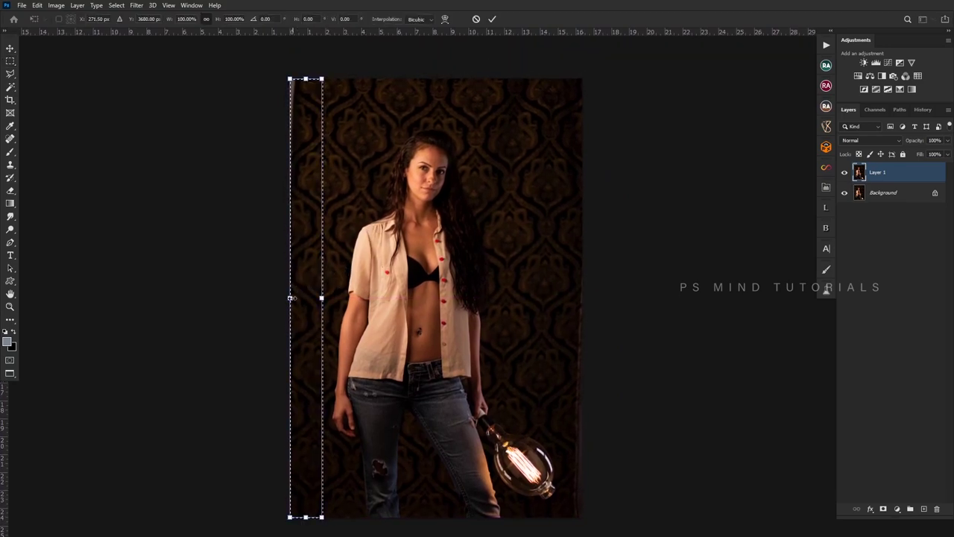
drag(290, 297, 284, 293)
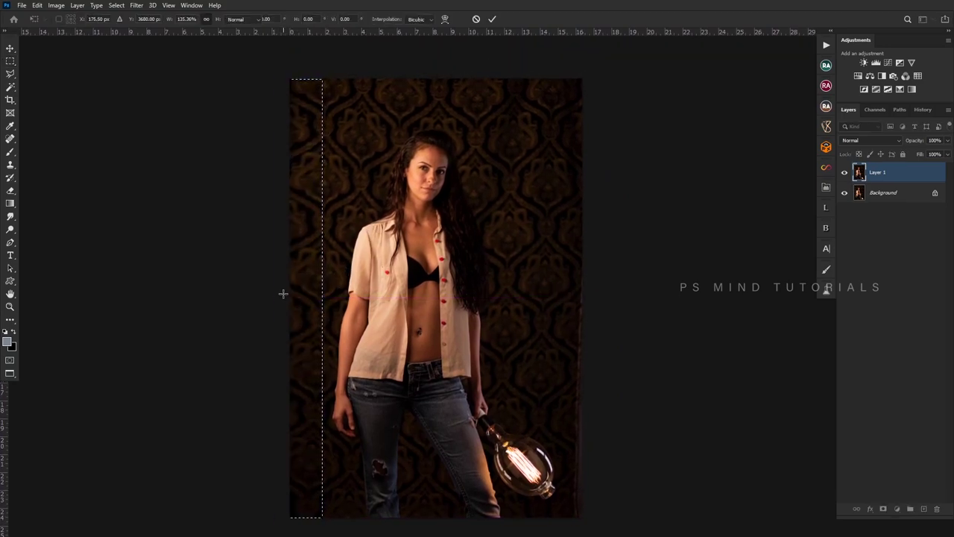
key(Return)
key(ctrl+d)
key(z)
mouse_move(283, 102)
mouse_down()
mouse_move(328, 170)
mouse_move(268, 164)
mouse_up()
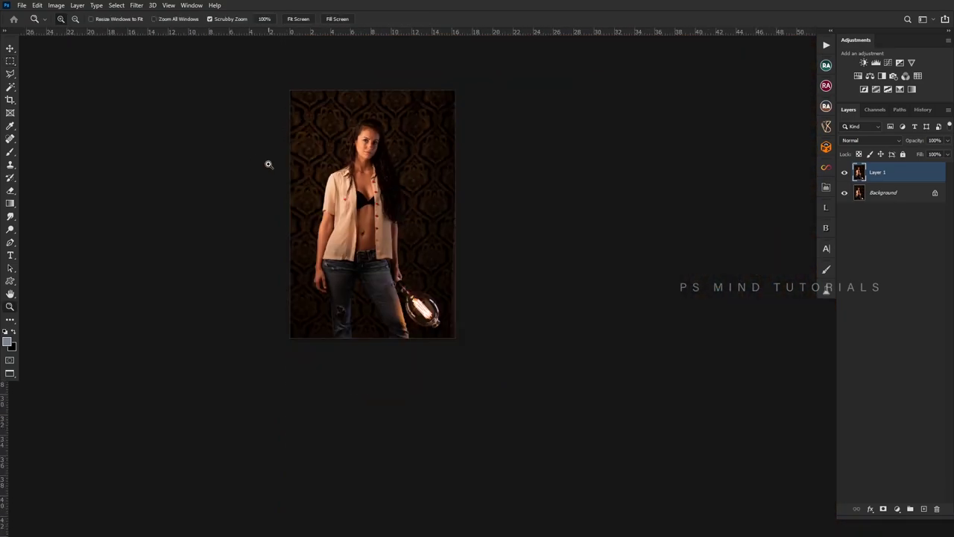
drag(464, 161, 494, 204)
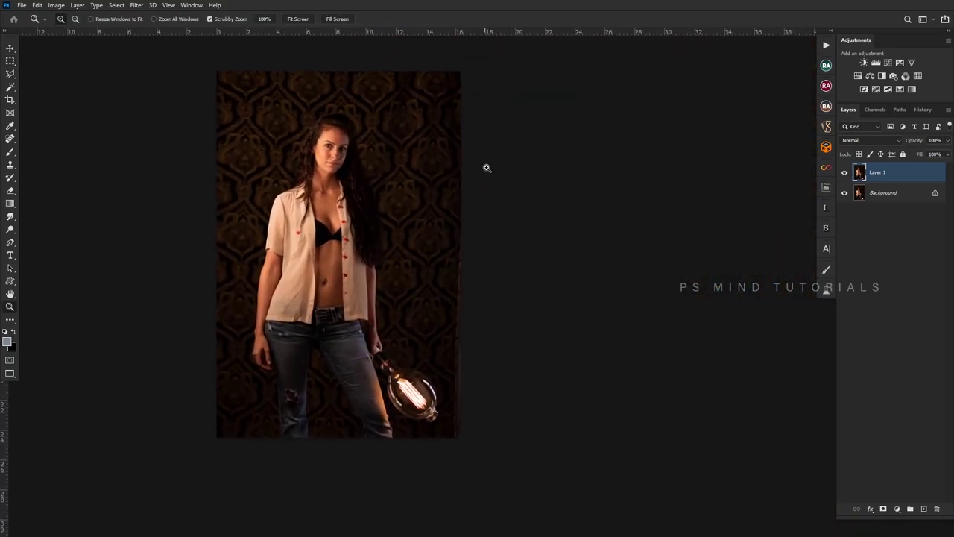
- Select the right edge strip and stretch it slightly outward
key(m)
drag(499, 68, 441, 442)
key(ctrl+t)
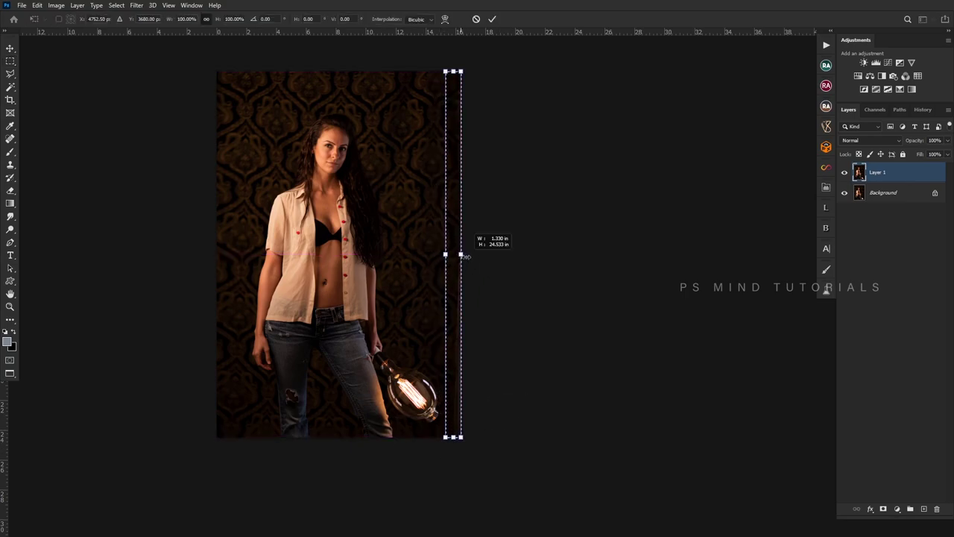
drag(462, 255, 469, 256)
key(Return)
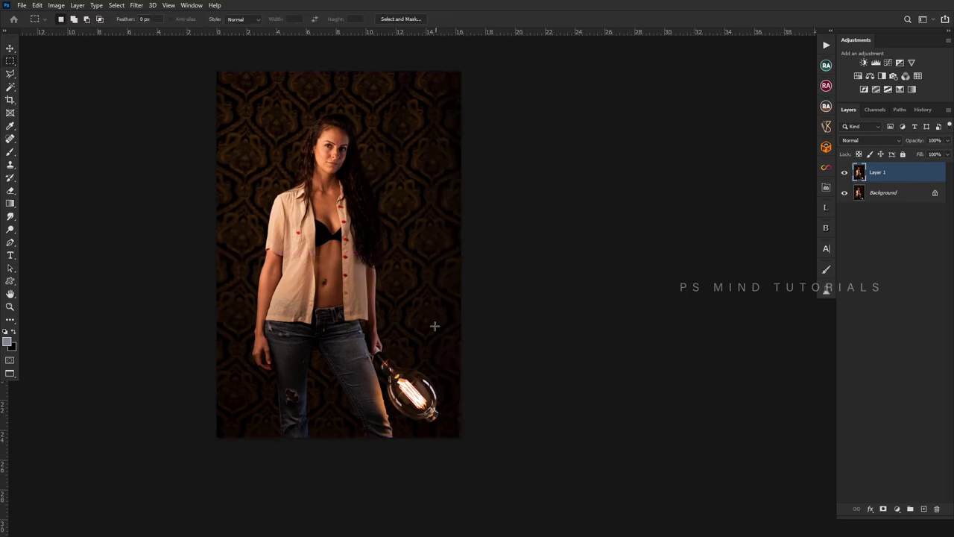
- Clone Stamp wallpaper texture down the right edge beside the bulb
key(z)
click(442, 446)
key(s)
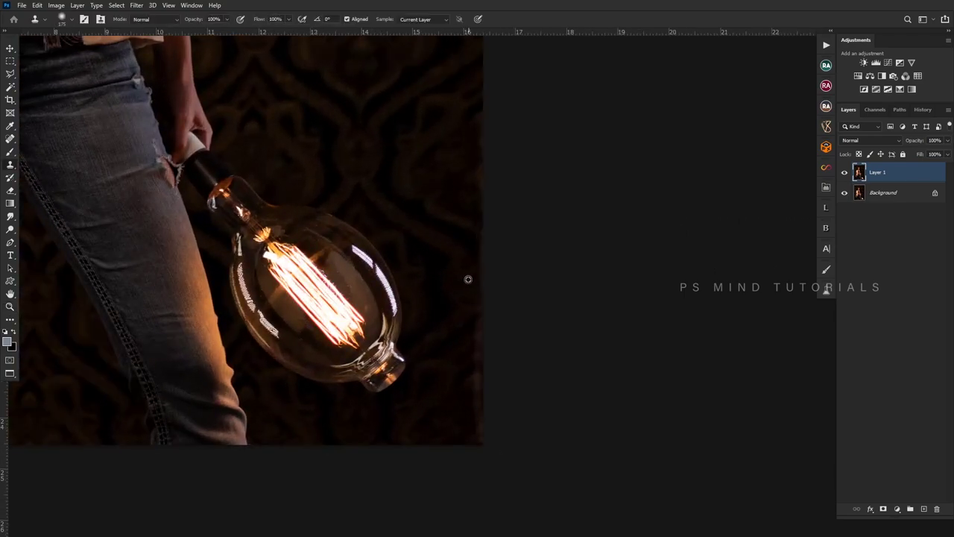
mouse_move(483, 298)
mouse_down()
mouse_move(485, 450)
mouse_move(475, 171)
mouse_move(494, 260)
mouse_move(486, 134)
mouse_up()
scroll(492, 174, up, 5)
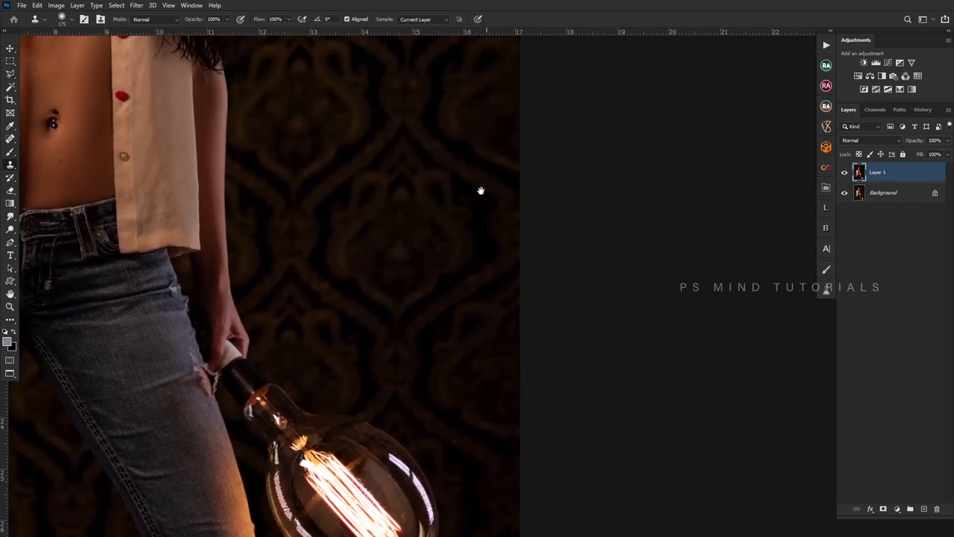
scroll(482, 191, up, 4)
scroll(467, 181, up, 5)
scroll(465, 194, up, 3)
scroll(468, 202, up, 2)
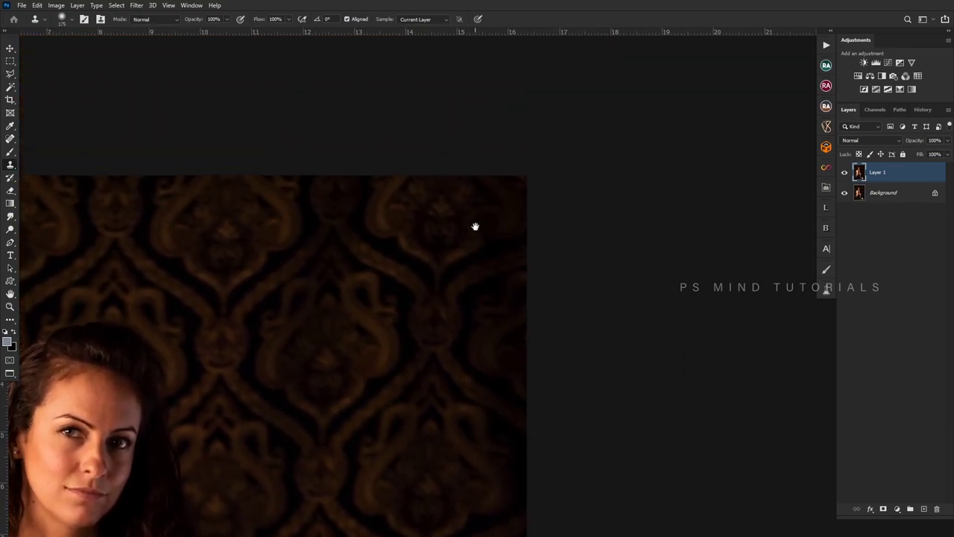
scroll(473, 225, up, 1)
- Zoom out to the whole model and duplicate Layer 2 as Layer 2 copy
key(z)
mouse_move(522, 160)
mouse_down()
mouse_move(493, 234)
mouse_move(472, 251)
mouse_move(498, 313)
mouse_move(492, 251)
mouse_move(427, 247)
mouse_move(444, 252)
mouse_up()
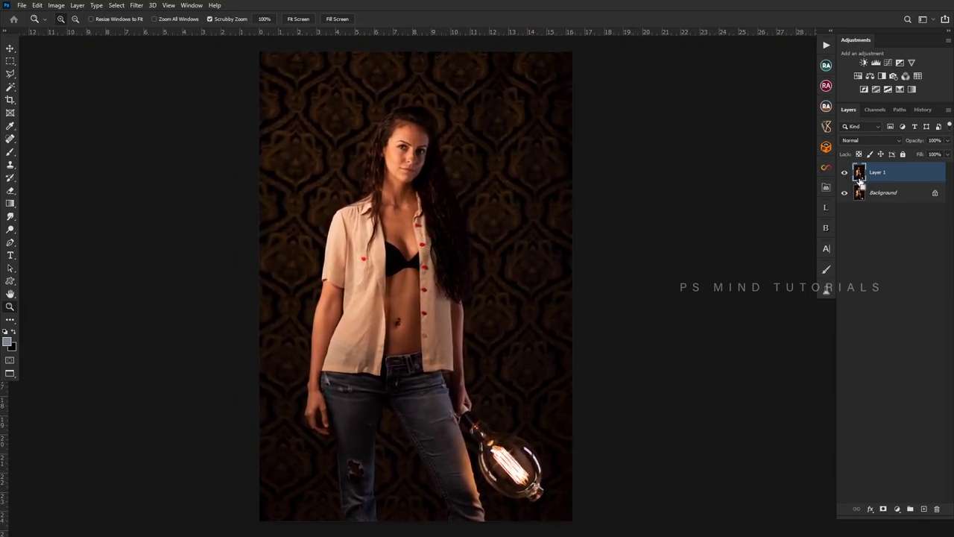
drag(859, 179, 876, 179)
key(ctrl+j)
- Camera Raw on Layer 2 copy: Temperature -11, Highlights -25, Shadows +71, Whites -48, brightened curve
ctrl+click(858, 192)
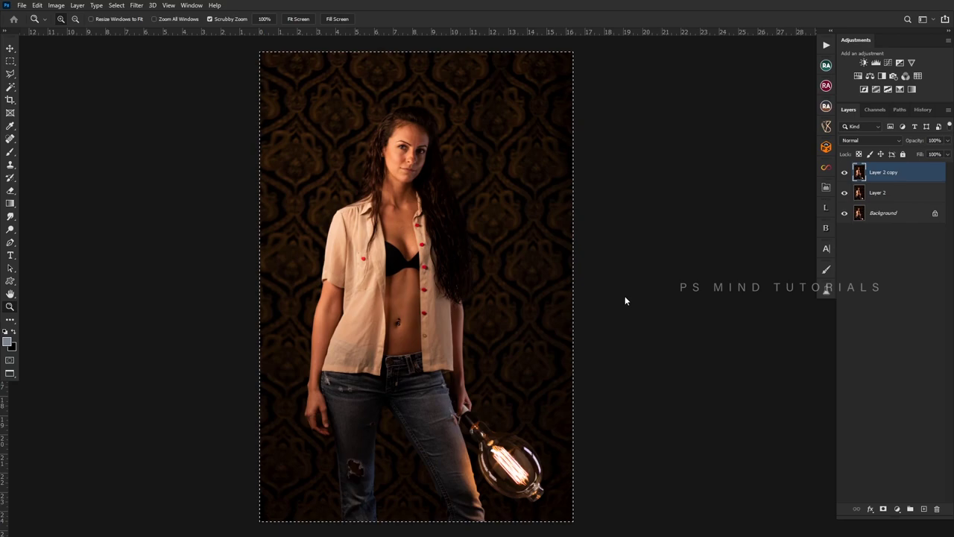
key(ctrl+shift+a)
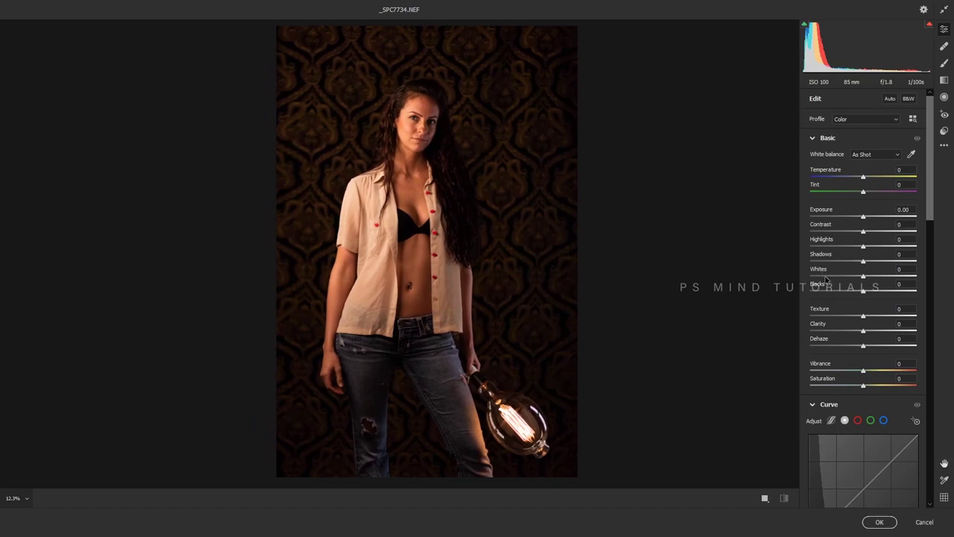
mouse_move(825, 278)
mouse_down()
mouse_move(827, 247)
mouse_move(900, 263)
mouse_up()
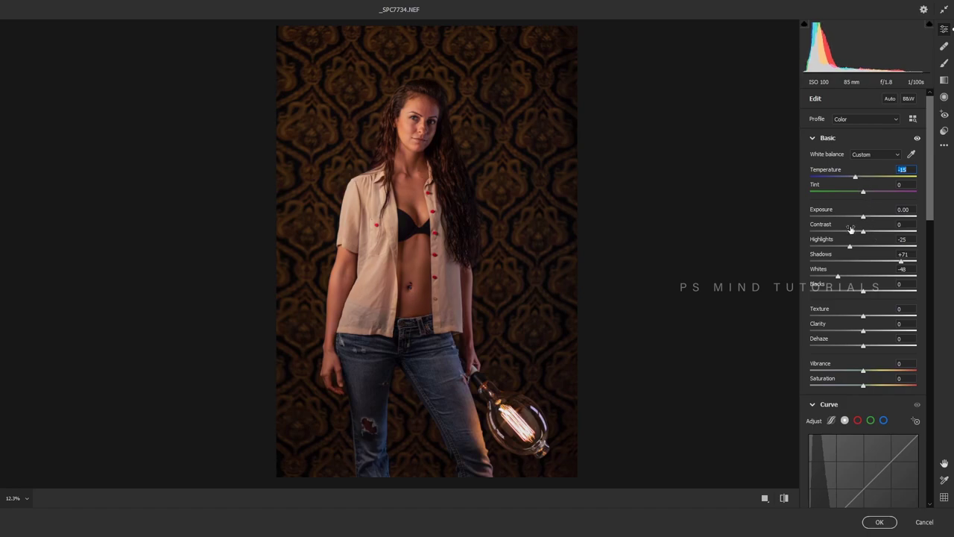
mouse_move(412, 127)
mouse_down()
mouse_move(511, 268)
mouse_move(444, 213)
mouse_move(451, 219)
mouse_move(442, 299)
mouse_move(434, 261)
mouse_move(468, 254)
mouse_up()
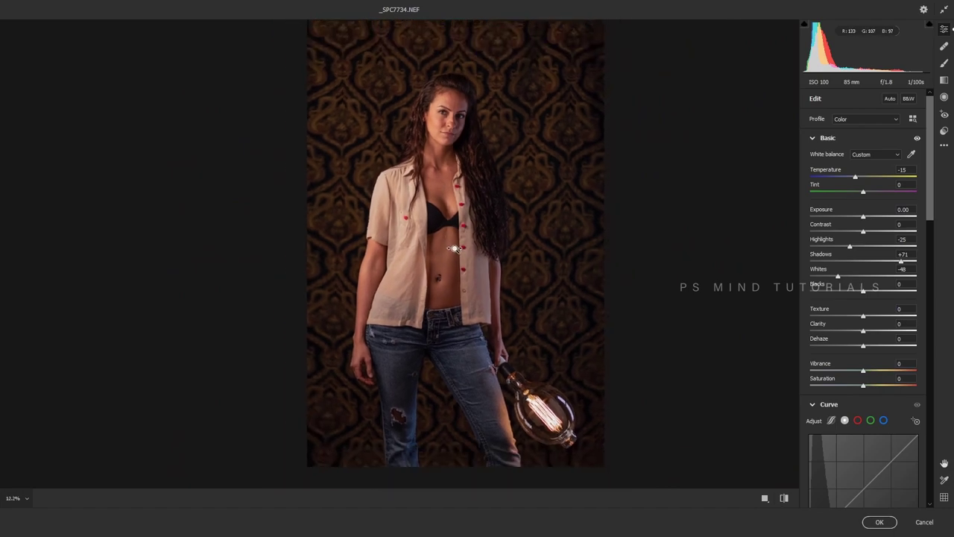
key(ctrl+0)
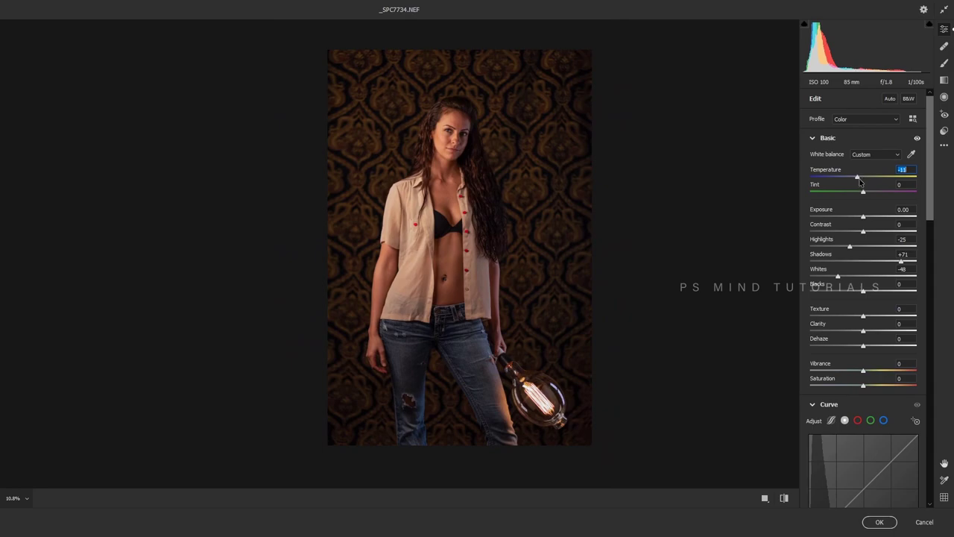
mouse_move(863, 469)
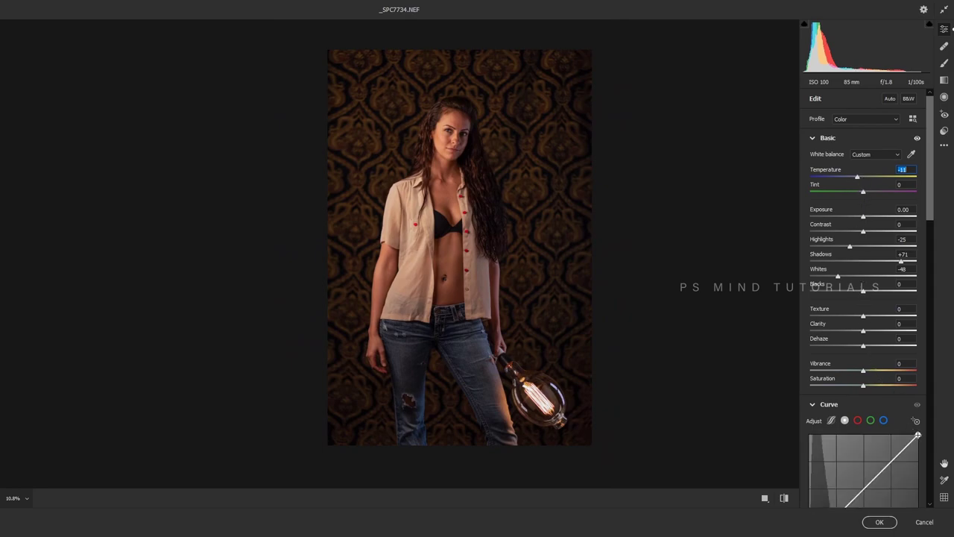
drag(918, 435, 909, 434)
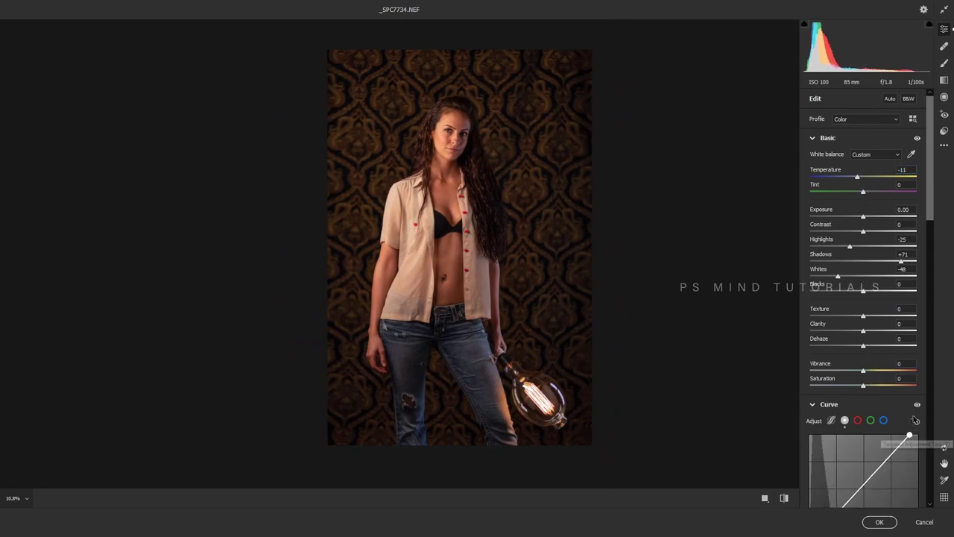
key(Return)
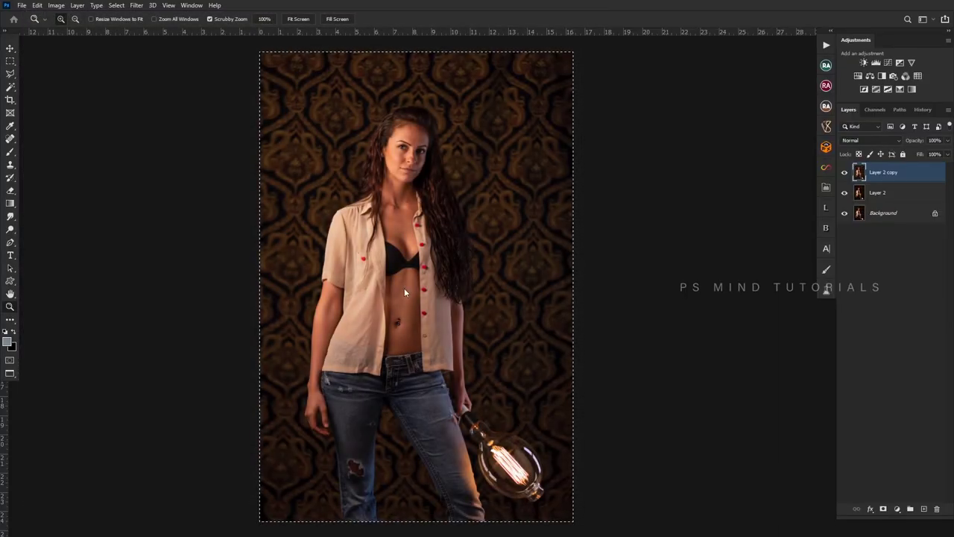
drag(404, 292, 424, 307)
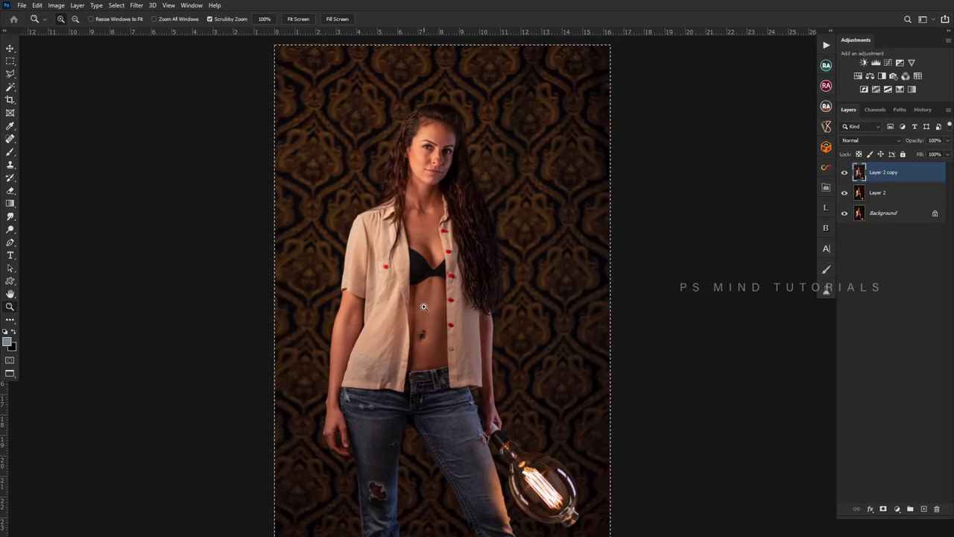
- Zoom around the chest and show the Pro Retouch skin, eye, hair and lip actions
mouse_move(479, 241)
mouse_down()
mouse_move(524, 273)
mouse_move(477, 231)
mouse_move(517, 234)
mouse_move(479, 227)
mouse_move(534, 262)
mouse_move(477, 246)
mouse_move(543, 278)
mouse_move(477, 239)
mouse_move(402, 223)
mouse_move(451, 243)
mouse_move(471, 279)
mouse_up()
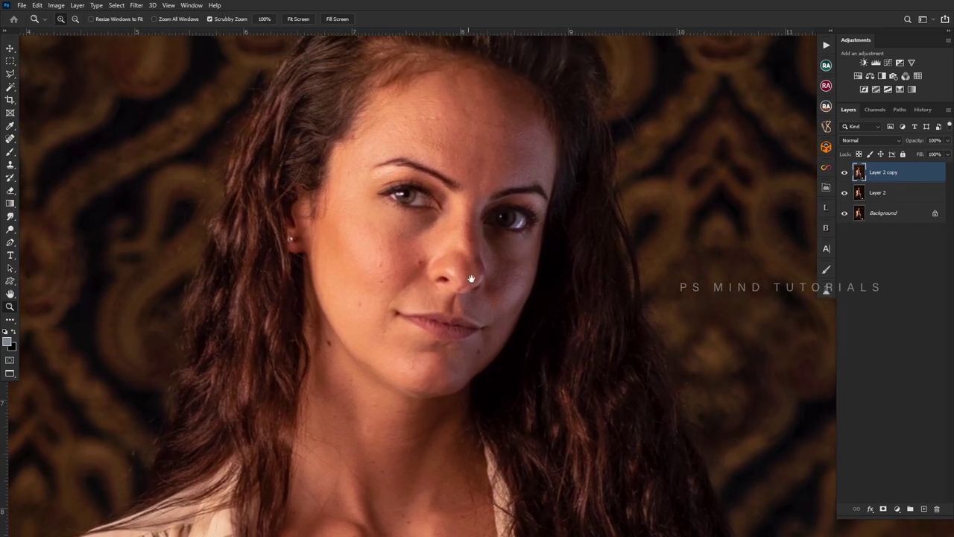
click(827, 65)
scroll(807, 223, down, 5)
scroll(790, 194, up, 3)
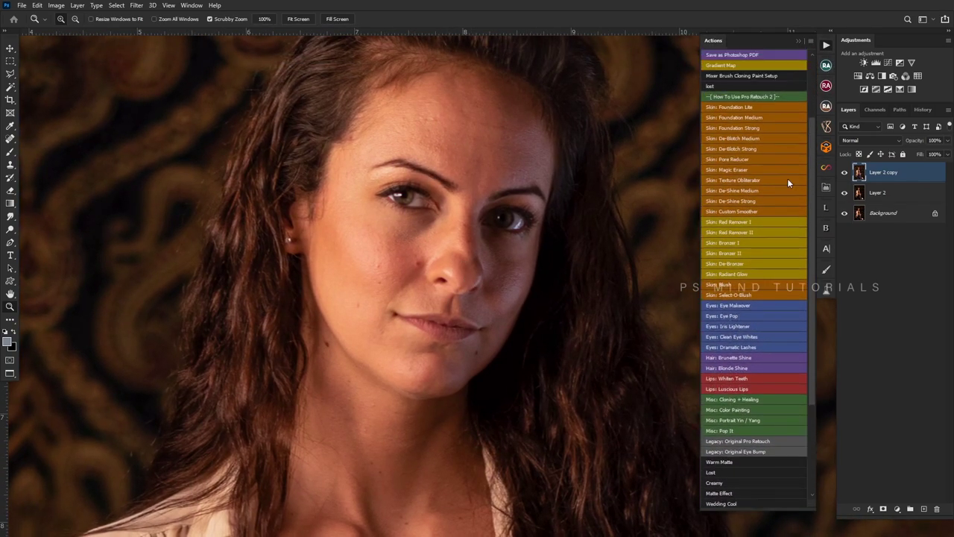
- Run the Magic Eraser action and brush its mask over the neck and collarbone at about 125 px
click(734, 169)
key(Return)
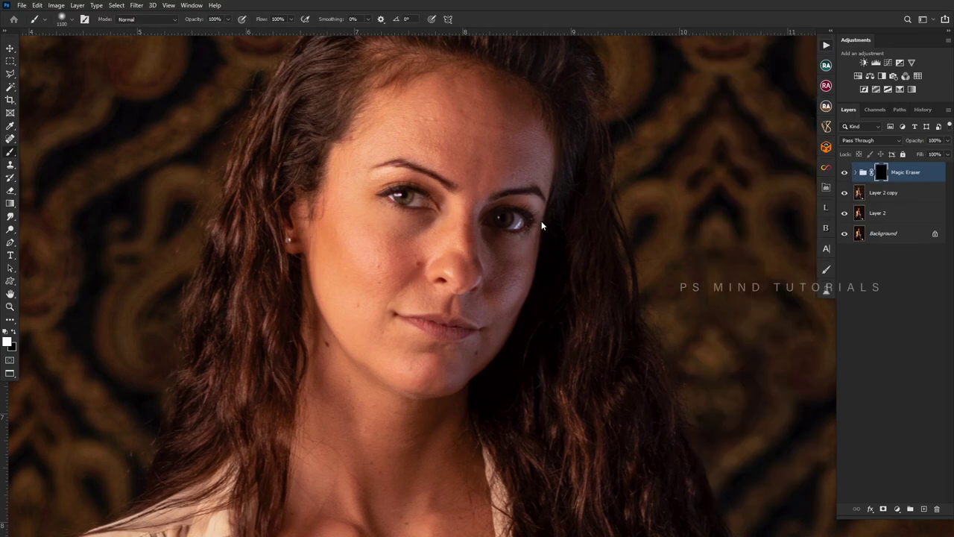
drag(486, 149, 461, 177)
key(bracketleft)
key(bracketleft)
key(bracketleft)
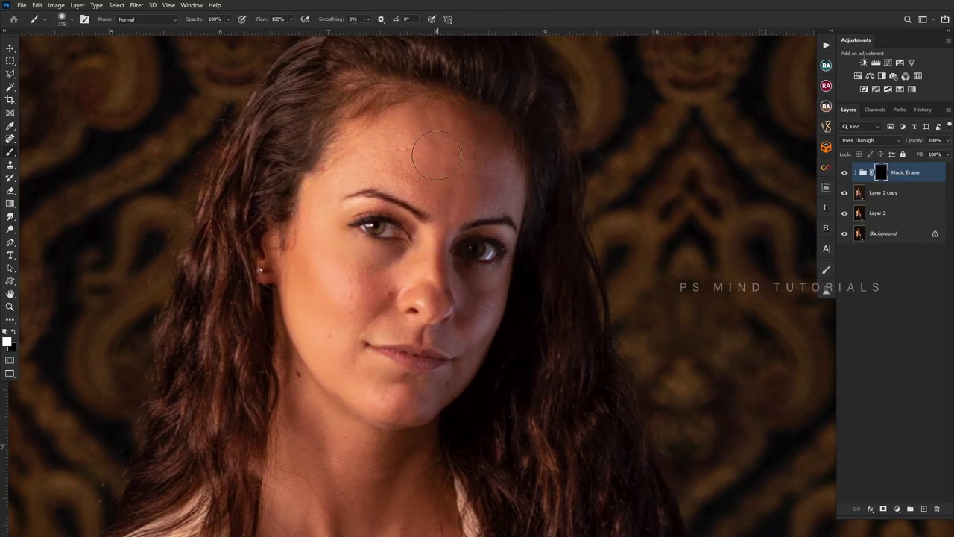
key(bracketleft)
key(bracketleft)
key(bracketleft)
key(bracketleft)
key(bracketleft)
drag(410, 400, 424, 394)
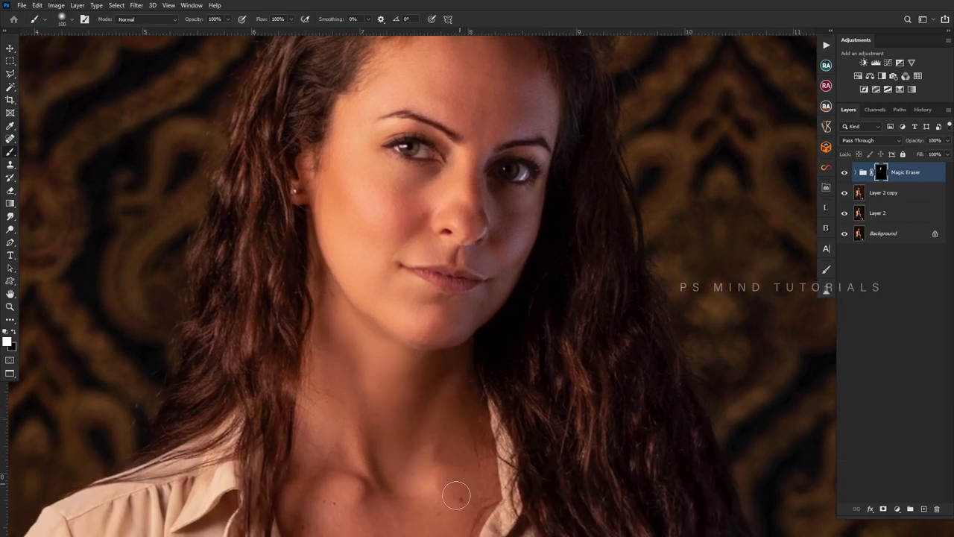
drag(372, 416, 405, 361)
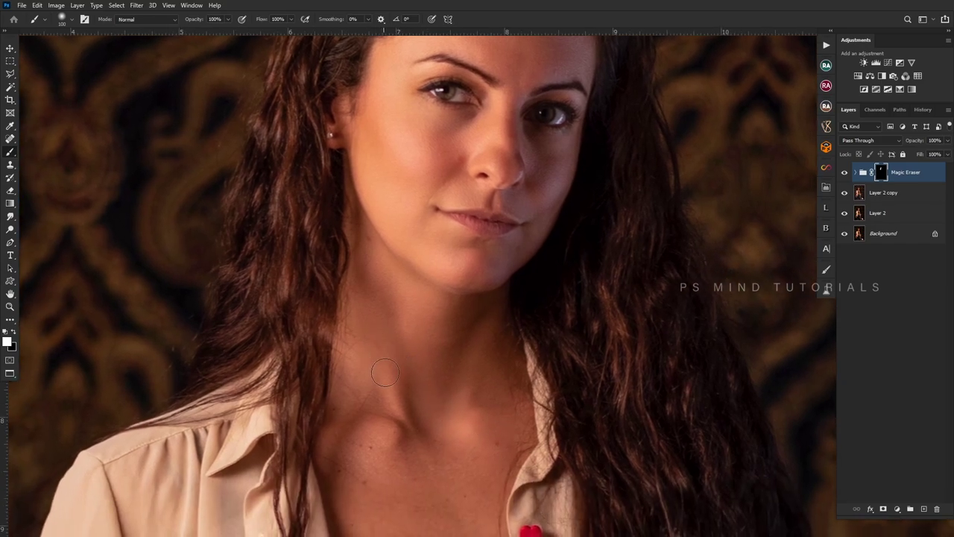
key(bracketleft)
scroll(497, 420, down, 3)
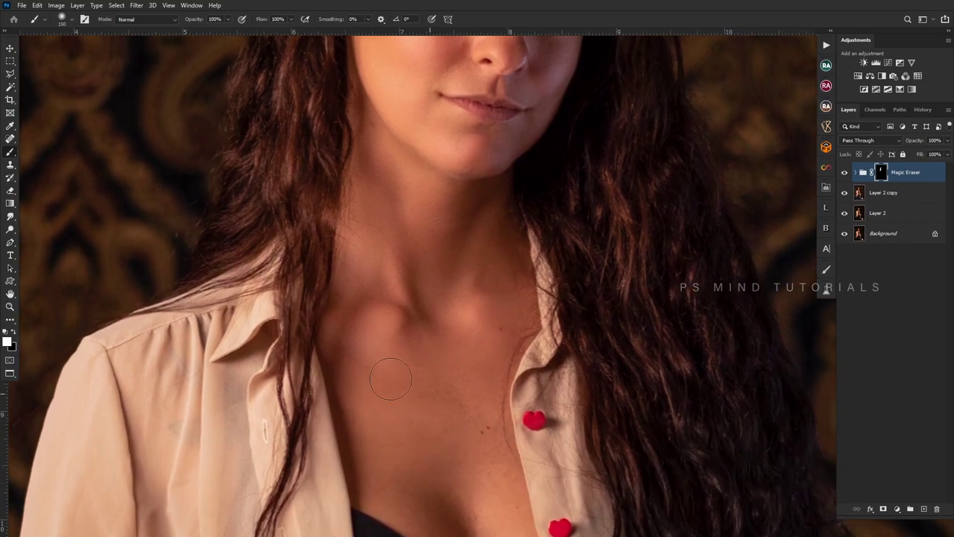
- Paint the Magic Eraser mask down over the chest, bra line and abdomen
drag(481, 442, 446, 364)
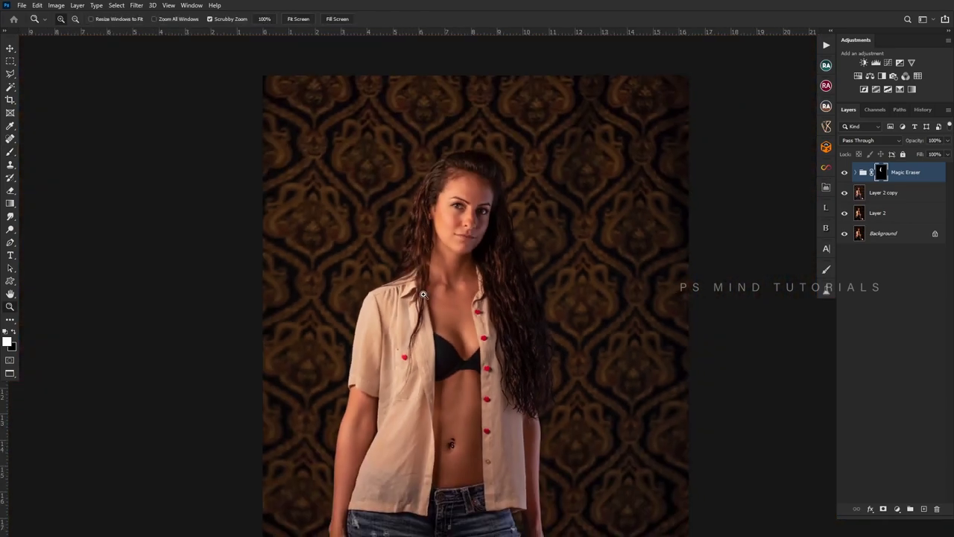
mouse_move(415, 287)
mouse_down()
mouse_move(511, 432)
mouse_move(447, 343)
mouse_up()
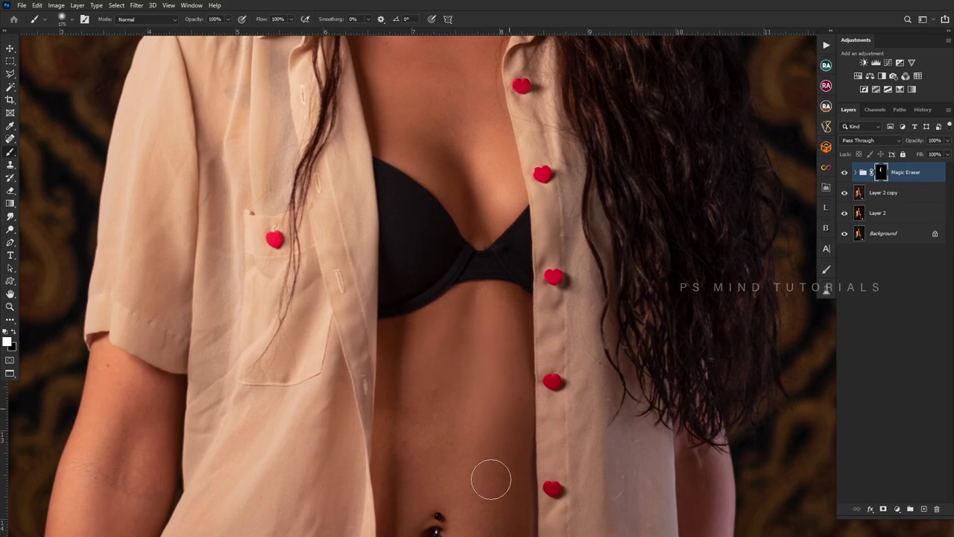
drag(424, 456, 400, 288)
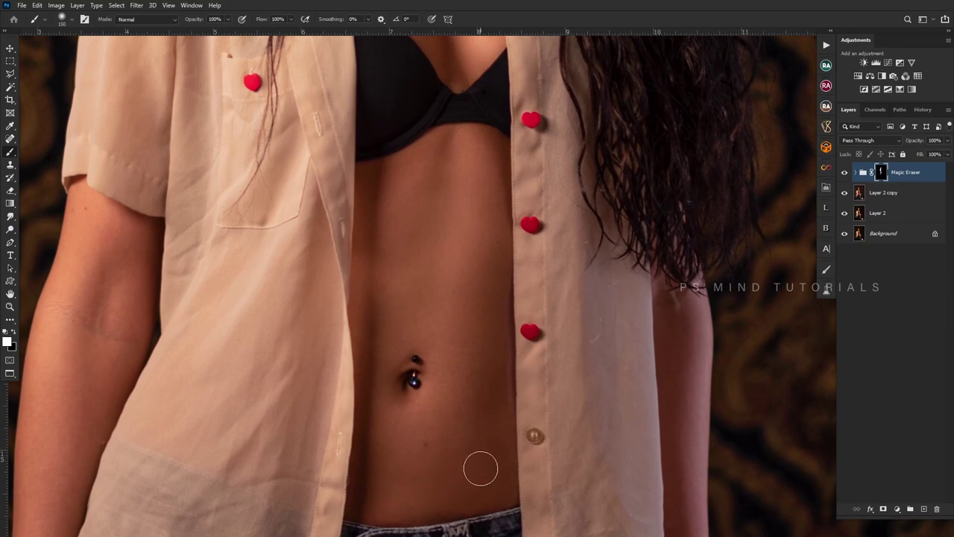
drag(442, 325, 558, 381)
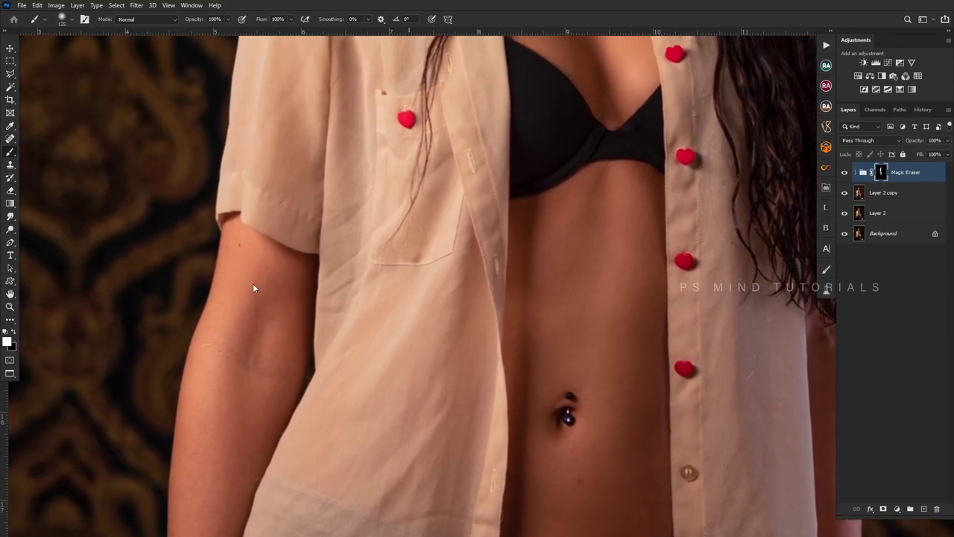
- Brush the mask over the arms, jeans and hands, then zoom out to the whole figure
key(z)
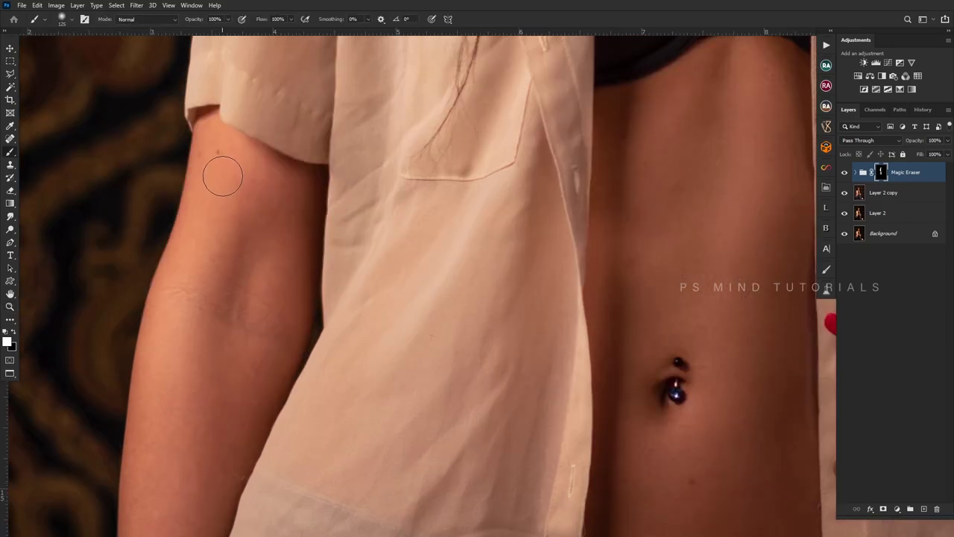
click(270, 305)
key(b)
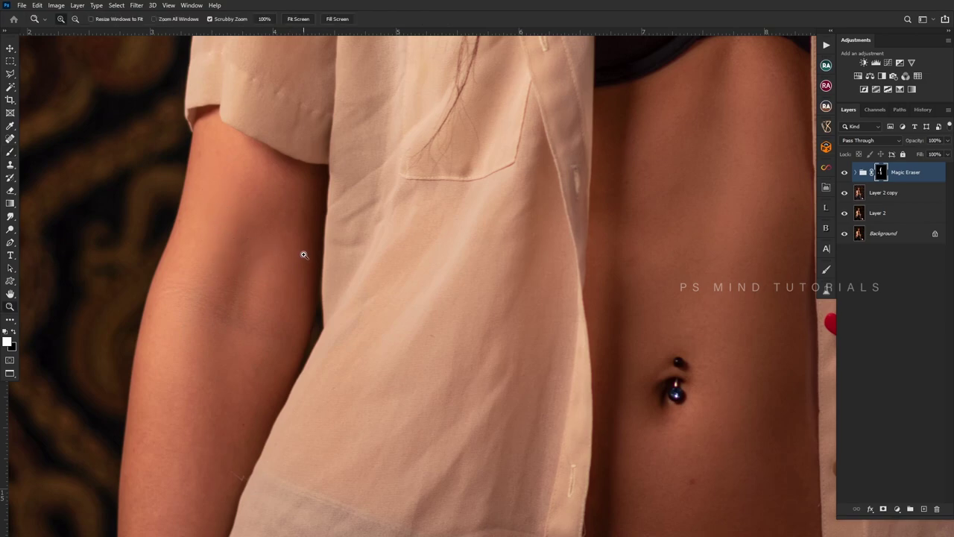
scroll(303, 251, down, 3)
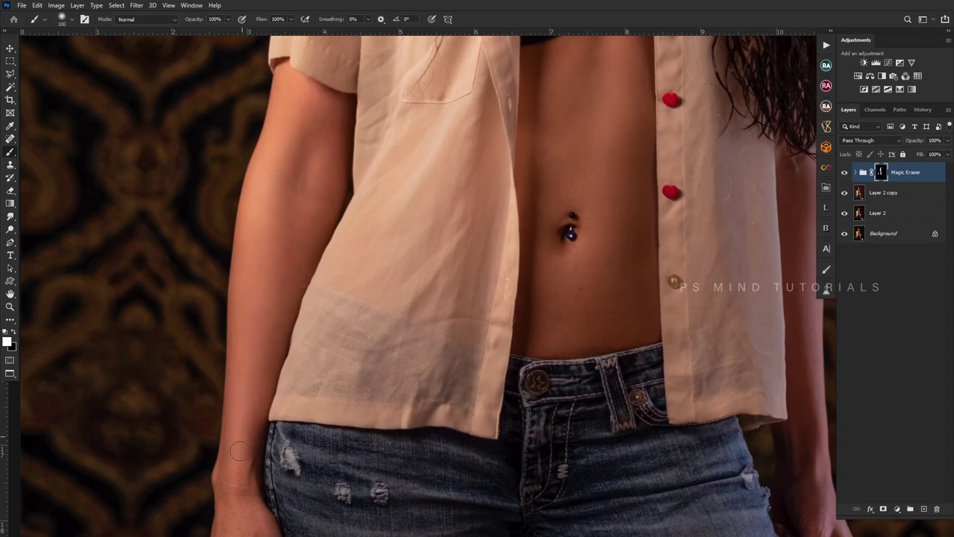
scroll(242, 297, down, 5)
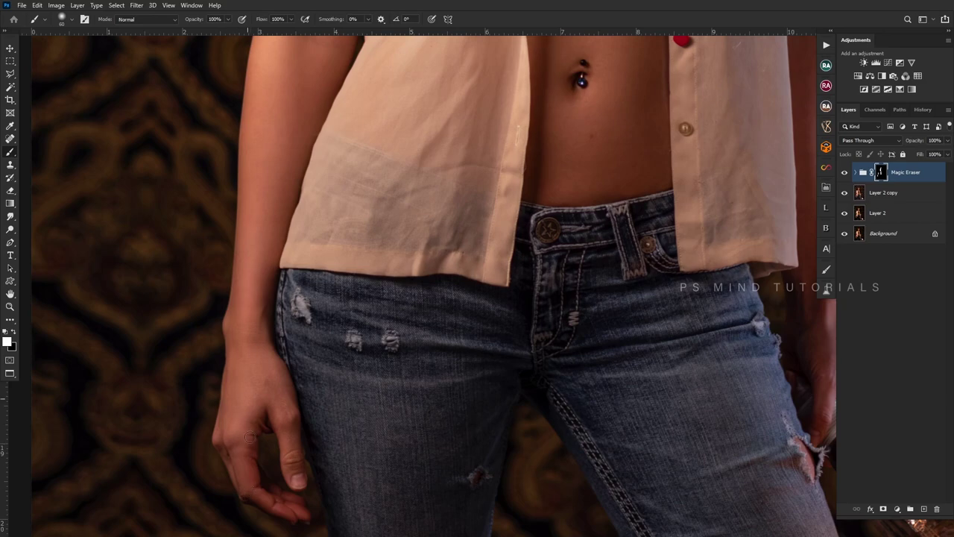
scroll(464, 288, up, 4)
scroll(464, 288, right, 3)
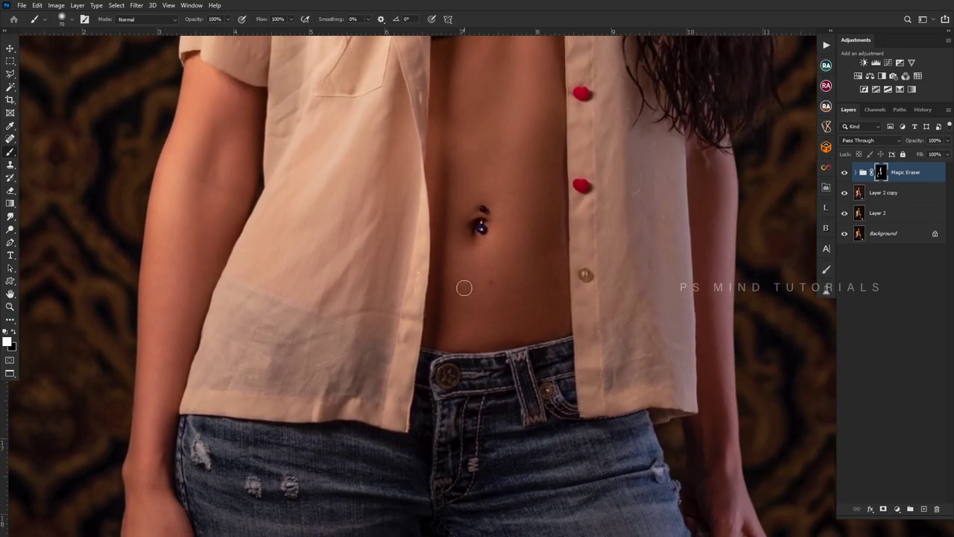
scroll(494, 280, up, 1)
scroll(495, 280, right, 5)
scroll(464, 247, right, 2)
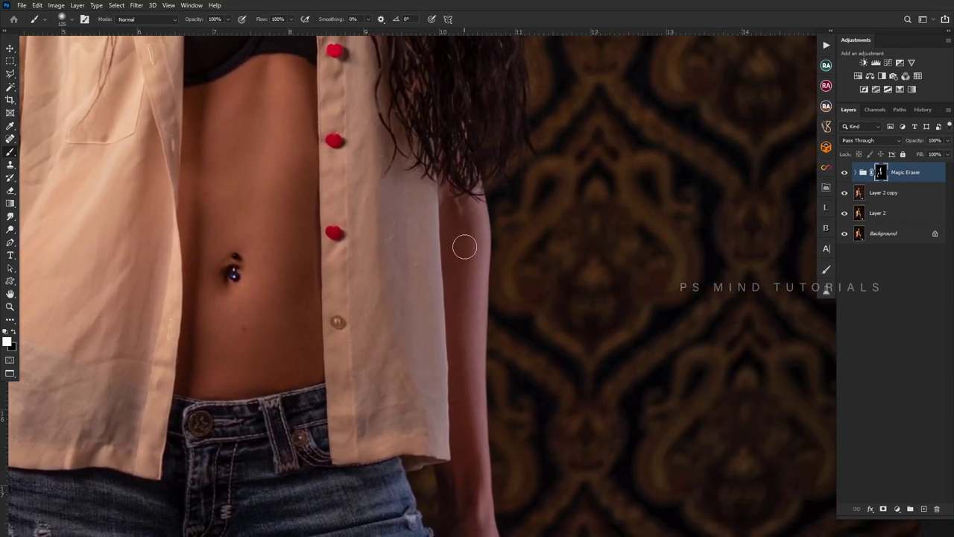
drag(472, 469, 447, 308)
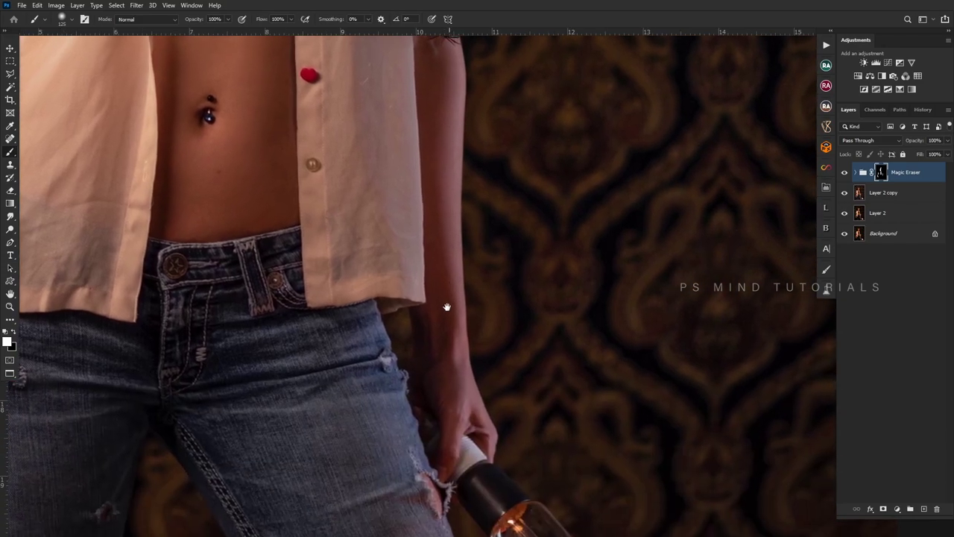
key(z)
scroll(447, 298, down, 5)
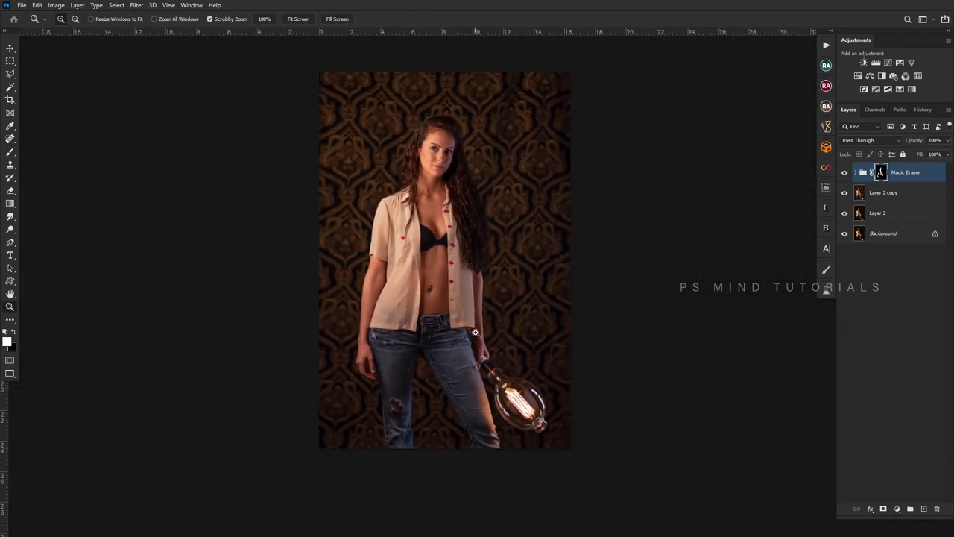
- Group the three retouch layers into Group 1 and stamp a merged copy above
scroll(430, 299, up, 3)
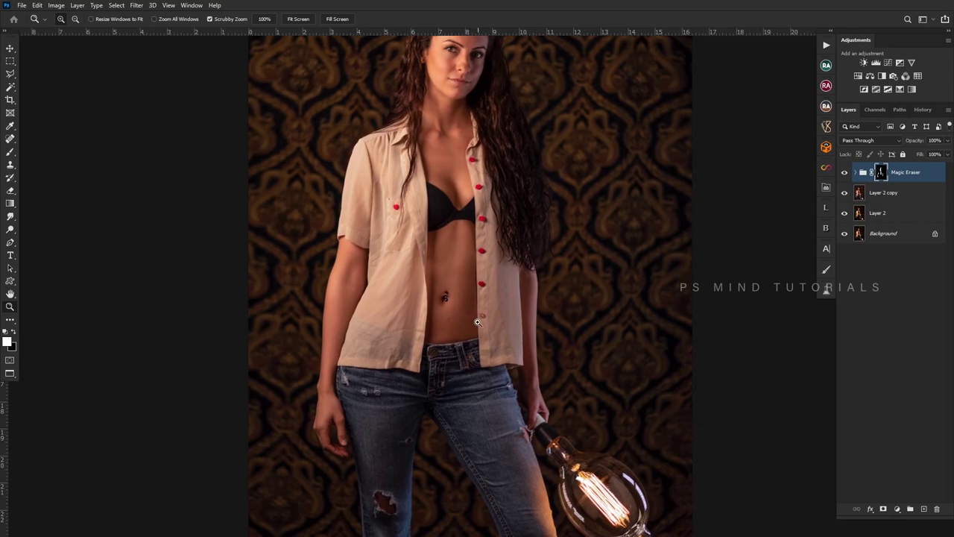
scroll(469, 316, down, 2)
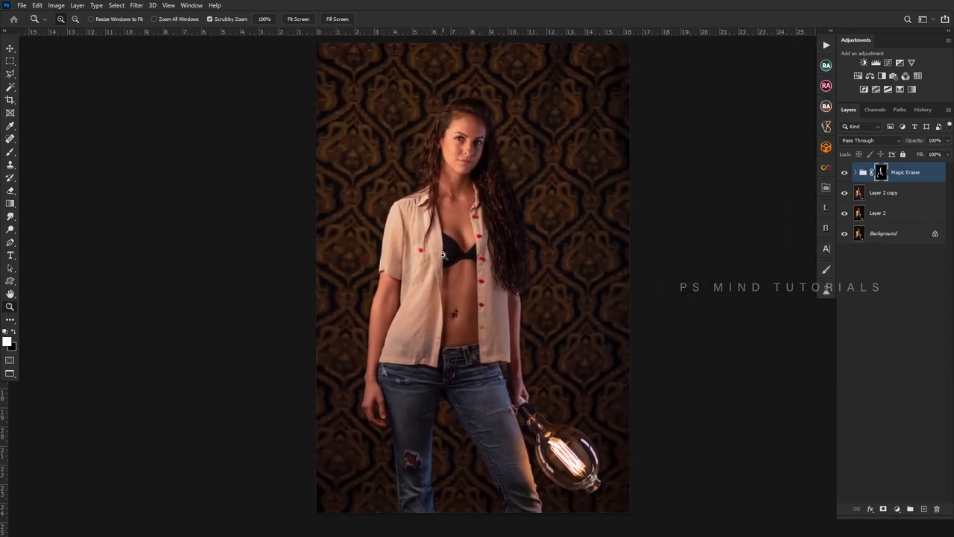
shift+click(883, 194)
shift+click(887, 216)
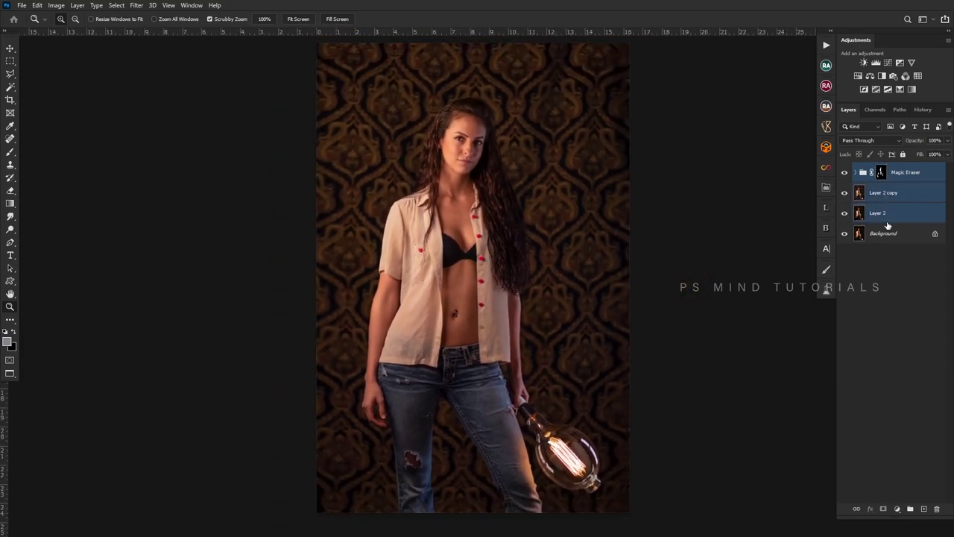
key(ctrl+g)
key(ctrl+j)
key(ctrl+e)
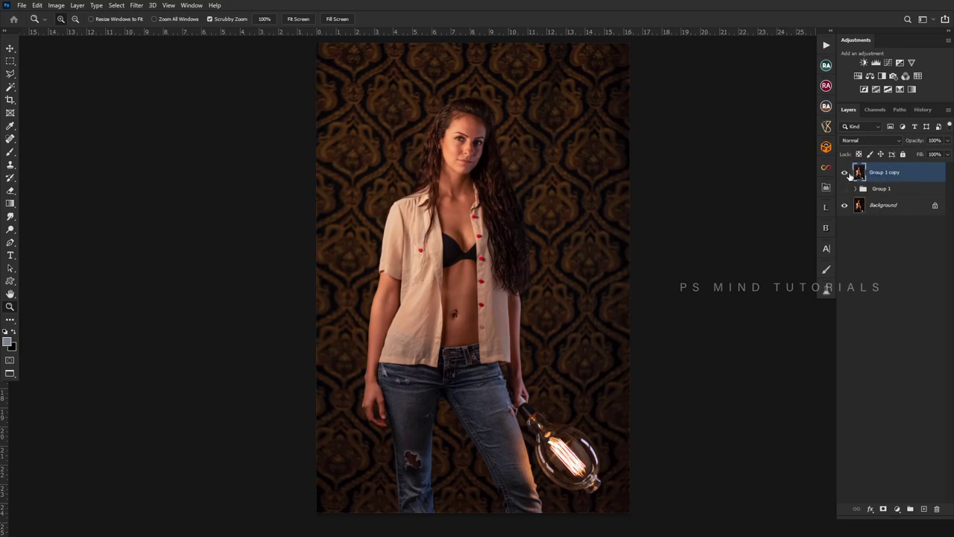
- Compare Group 1 copy before and after, then duplicate it as Group 1 copy 2
click(844, 172)
click(844, 172)
alt+click(485, 305)
drag(459, 289, 466, 312)
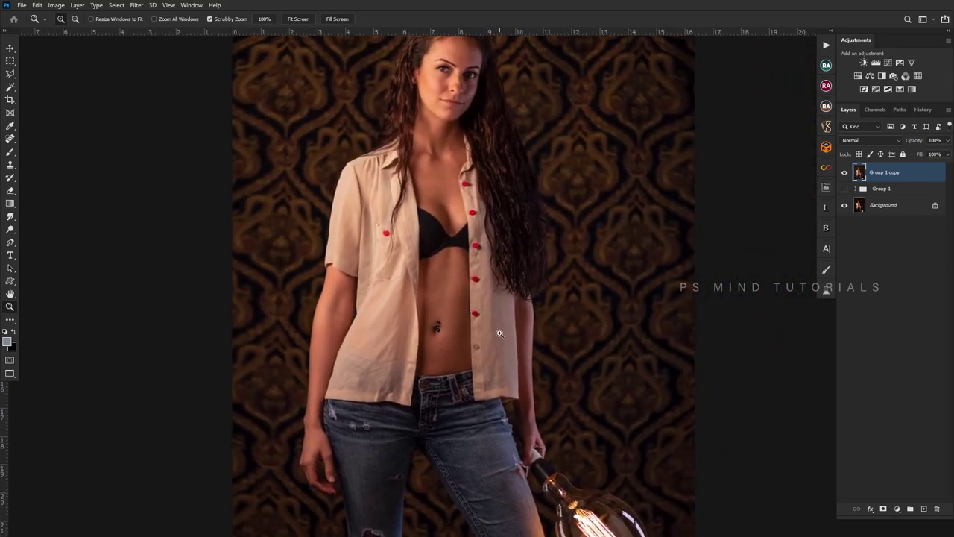
key(ctrl+j)
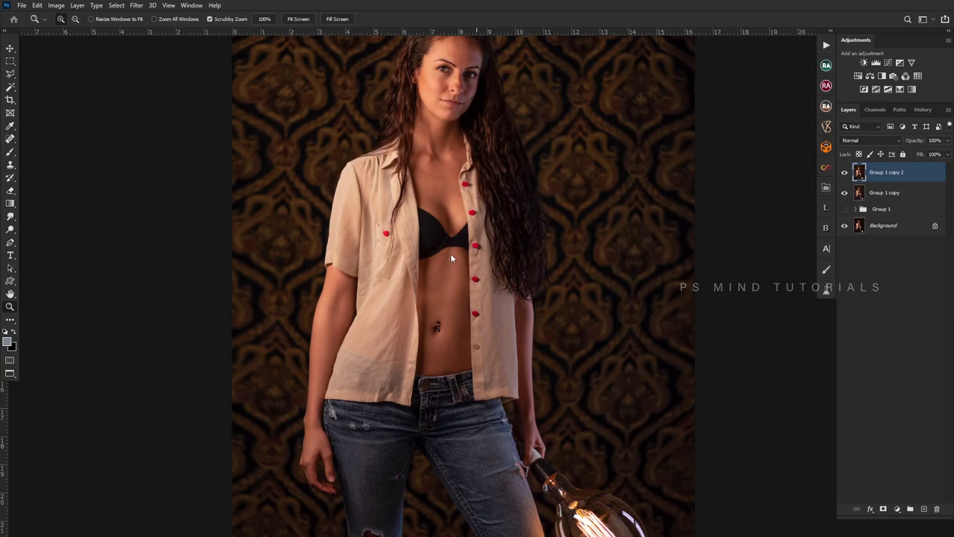
key(ctrl+shift+a)
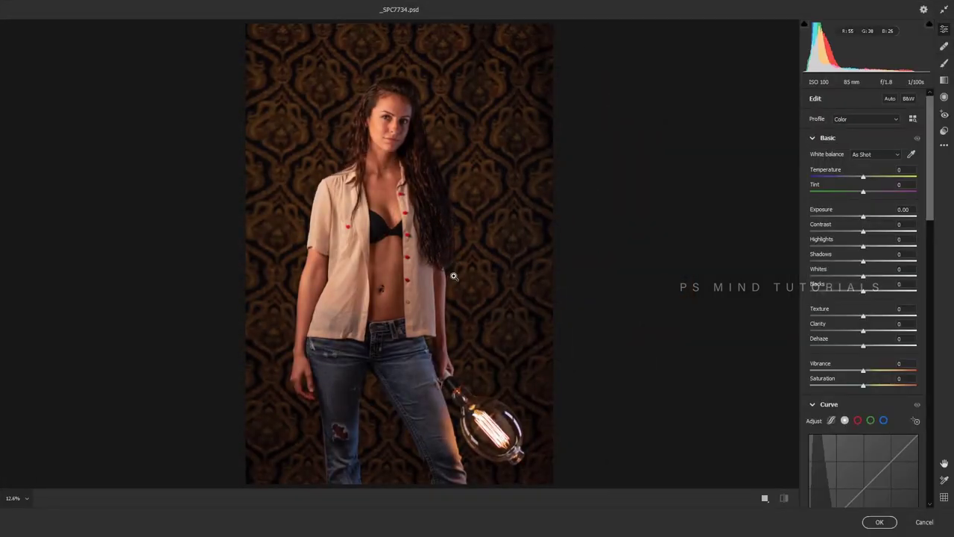
- In the Color Mixer, set orange Saturation to -62 and Luminance to +39, and apply
click(452, 274)
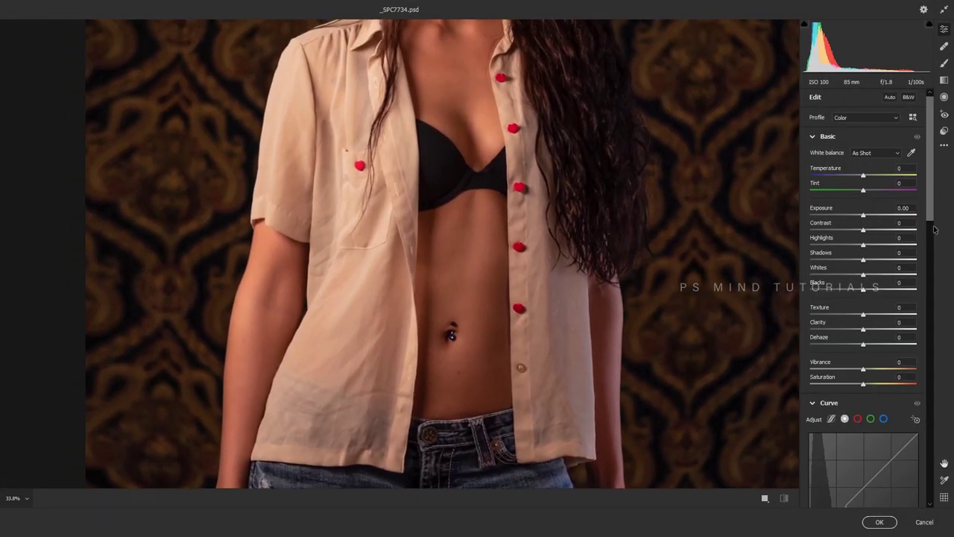
scroll(872, 246, down, 10)
scroll(874, 246, down, 2)
click(841, 237)
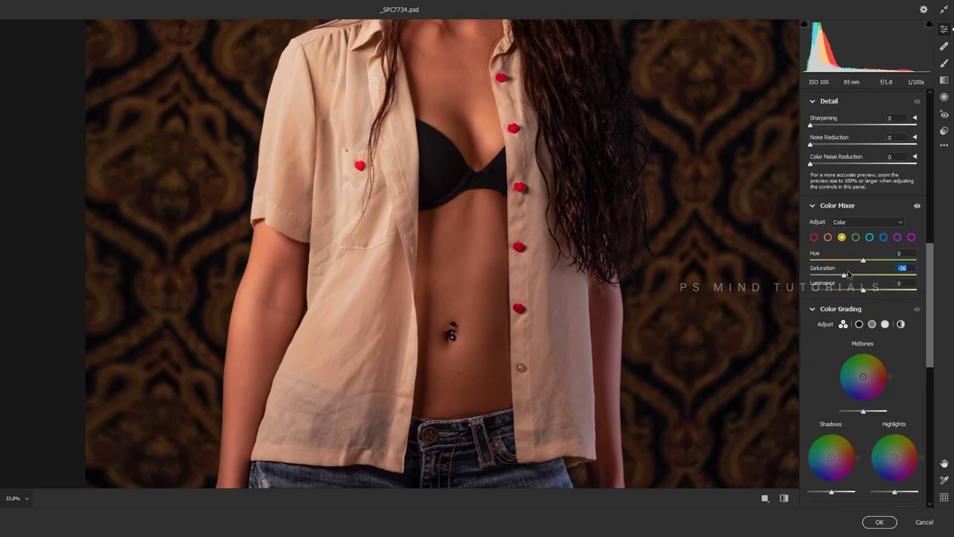
click(829, 237)
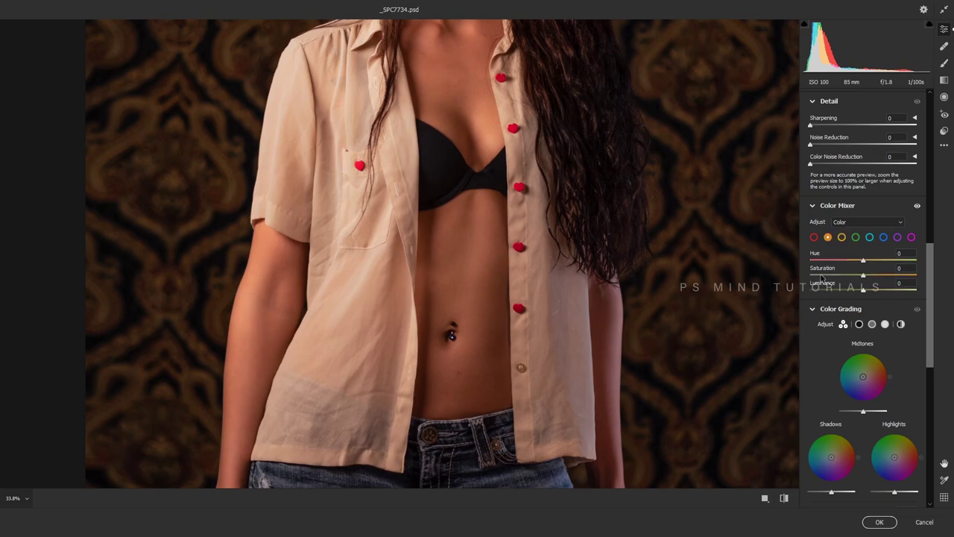
drag(833, 275, 831, 276)
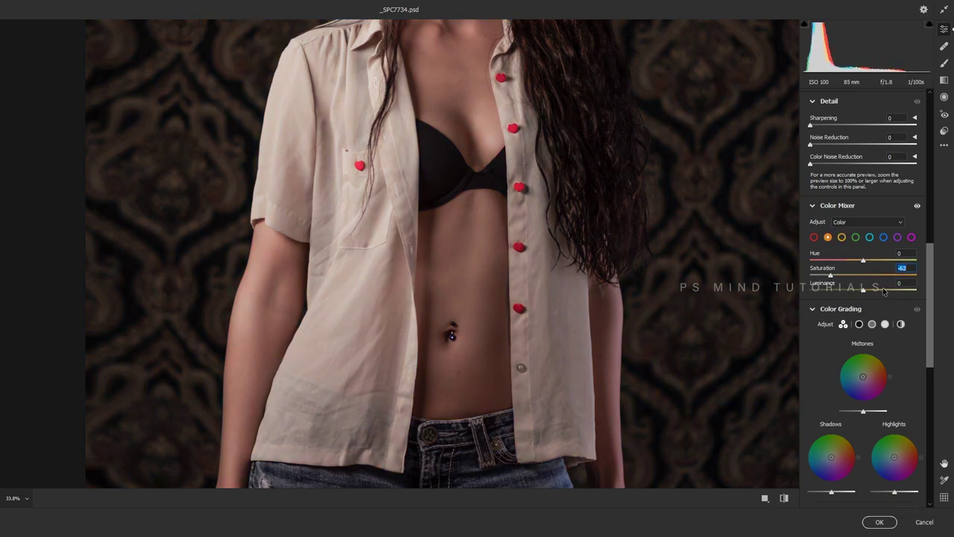
click(883, 290)
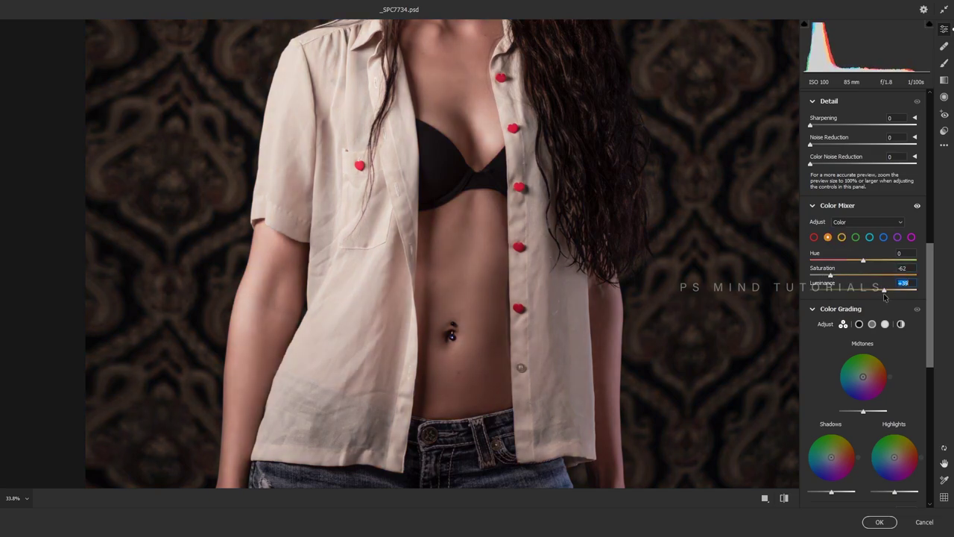
click(879, 522)
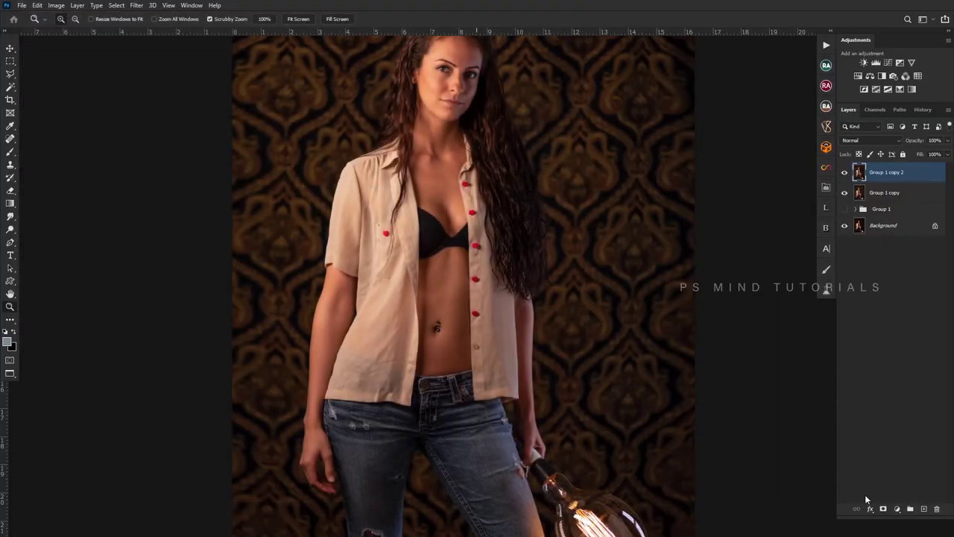
- Give Group 1 copy 2 a black mask and paint the paler tone onto the sleeve and pocket
alt+click(883, 508)
mouse_move(362, 249)
mouse_down()
mouse_move(362, 259)
mouse_move(366, 228)
mouse_move(396, 247)
mouse_move(365, 258)
mouse_move(344, 284)
mouse_move(330, 266)
mouse_move(330, 207)
mouse_move(326, 214)
mouse_move(412, 206)
mouse_move(360, 87)
mouse_move(479, 172)
mouse_up()
key(b)
scroll(476, 223, up, 5)
mouse_move(455, 287)
mouse_down()
mouse_move(446, 186)
mouse_move(555, 358)
mouse_move(507, 447)
mouse_up()
scroll(392, 335, down, 5)
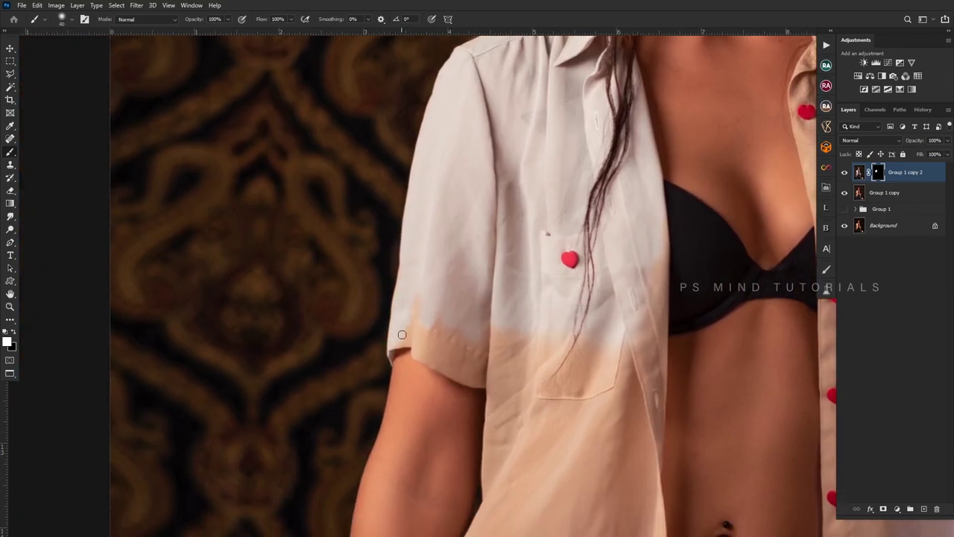
mouse_move(402, 335)
mouse_down()
mouse_move(451, 361)
mouse_move(417, 294)
mouse_move(477, 328)
mouse_move(514, 378)
mouse_up()
key(bracketright)
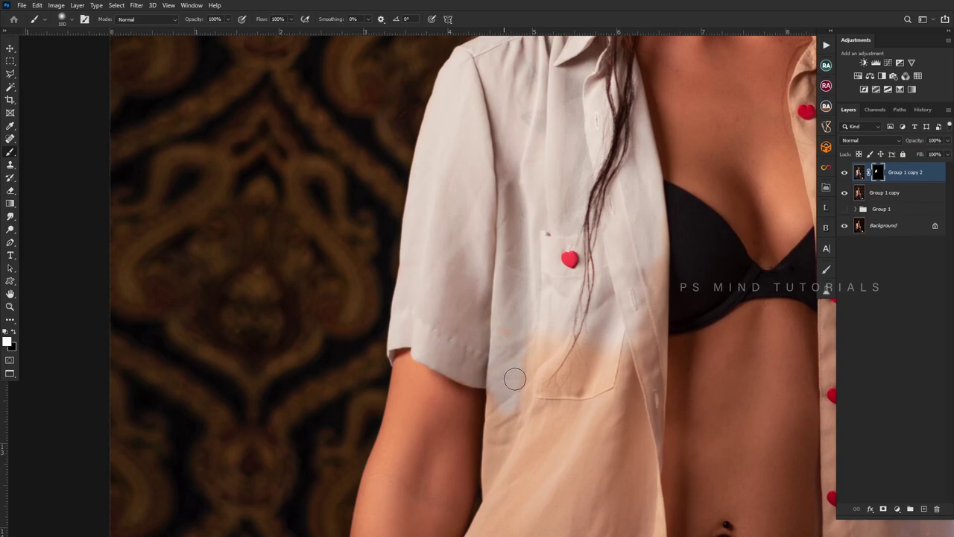
- Paint the mask white over more of the shirt body and along the hem
key(ctrl+0)
scroll(477, 283, up, 5)
mouse_move(486, 287)
mouse_down()
mouse_move(530, 174)
mouse_move(246, 410)
mouse_move(388, 268)
mouse_up()
scroll(530, 300, left, 5)
mouse_move(573, 216)
mouse_down()
mouse_move(498, 258)
mouse_move(511, 246)
mouse_move(576, 398)
mouse_move(613, 319)
mouse_move(491, 413)
mouse_up()
scroll(577, 398, down, 3)
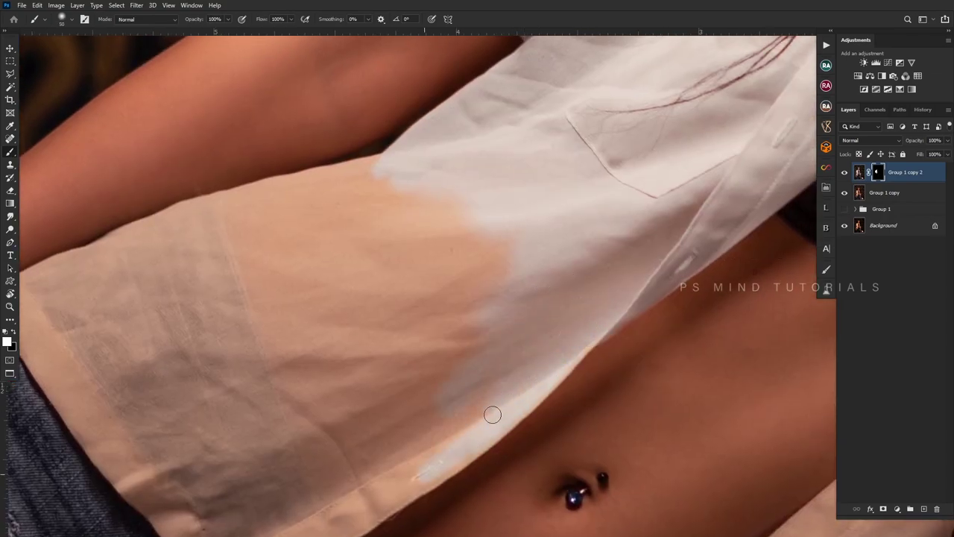
scroll(492, 413, down, 3)
scroll(492, 413, left, 2)
drag(454, 366, 254, 322)
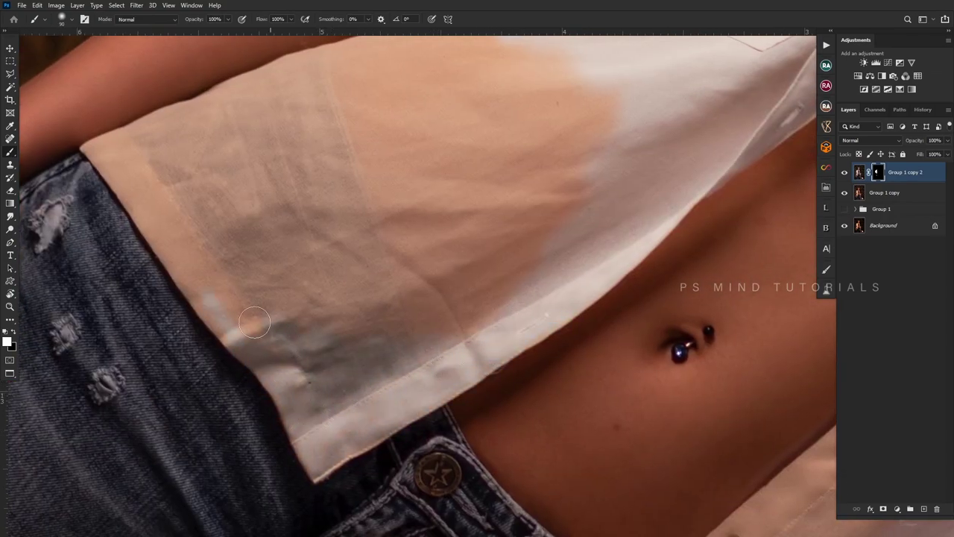
- With a larger brush, paint away the remaining orange patches on the shirt hem
key(bracketright)
key(bracketright)
key(bracketright)
scroll(405, 366, up, 3)
right_click(425, 402)
key(Escape)
scroll(426, 402, up, 5)
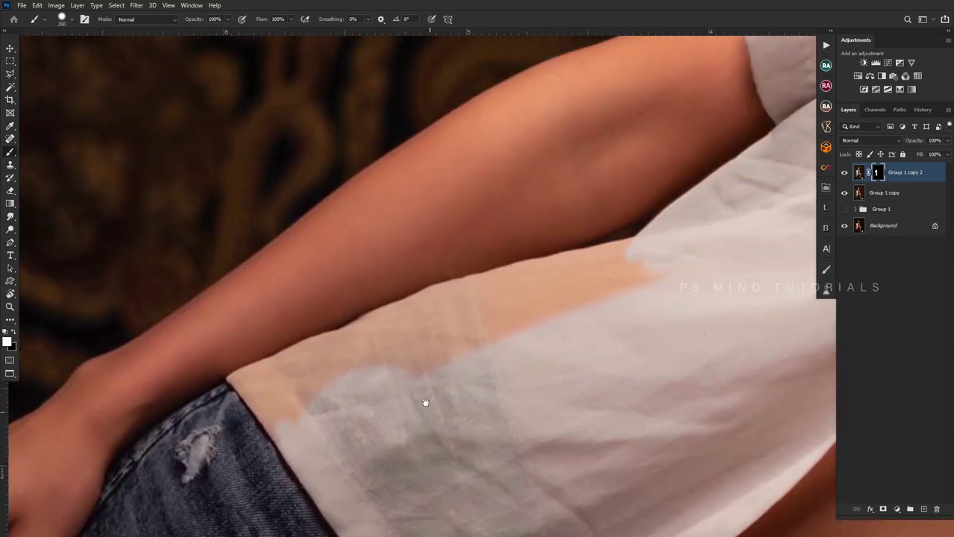
mouse_move(426, 403)
mouse_down()
mouse_move(562, 275)
mouse_move(435, 311)
mouse_move(249, 395)
mouse_move(255, 389)
mouse_up()
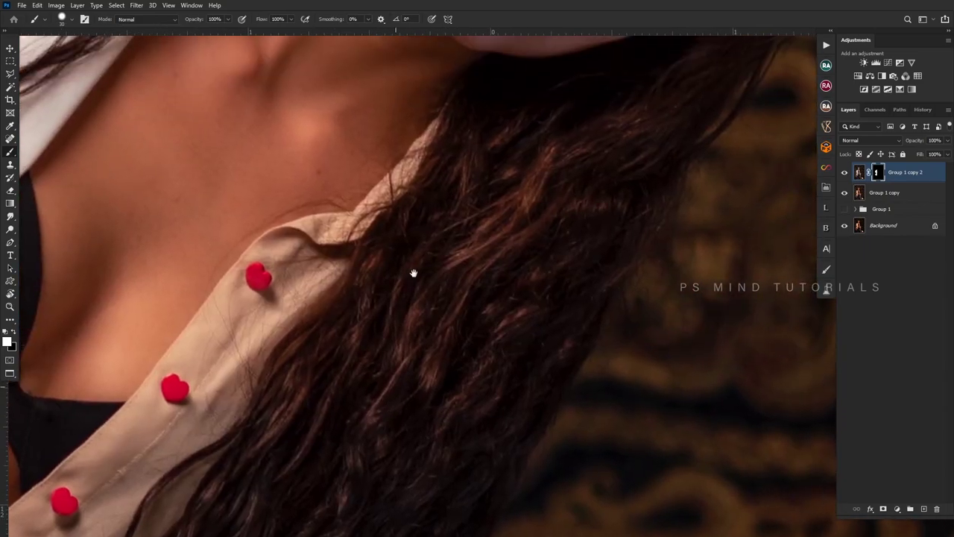
mouse_move(413, 273)
mouse_down()
mouse_move(402, 179)
mouse_move(291, 313)
mouse_move(335, 224)
mouse_up()
- Whiten the collar around and below the heart buttons, then fit the image in view
scroll(335, 223, down, 2)
scroll(335, 223, left, 5)
drag(320, 358, 410, 224)
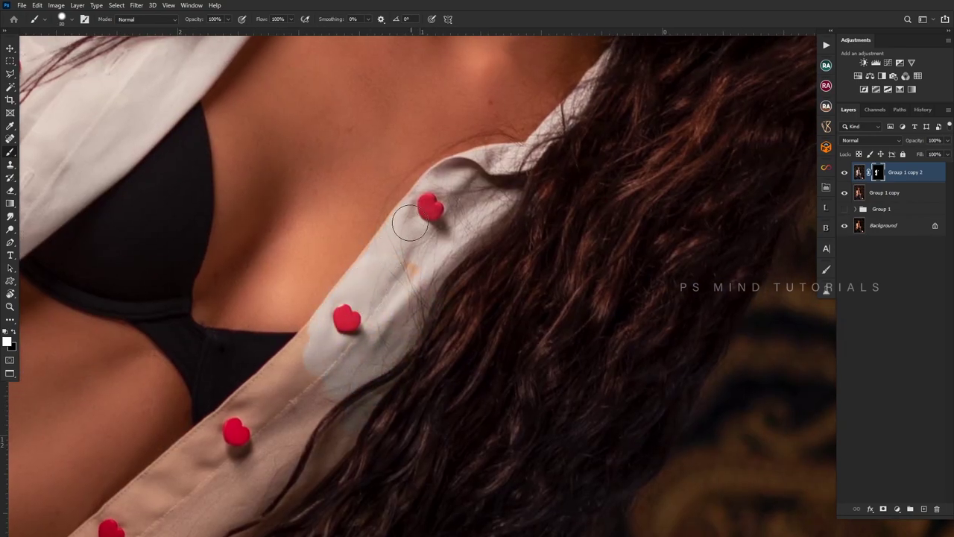
scroll(410, 223, down, 3)
drag(502, 246, 315, 417)
scroll(382, 367, up, 3)
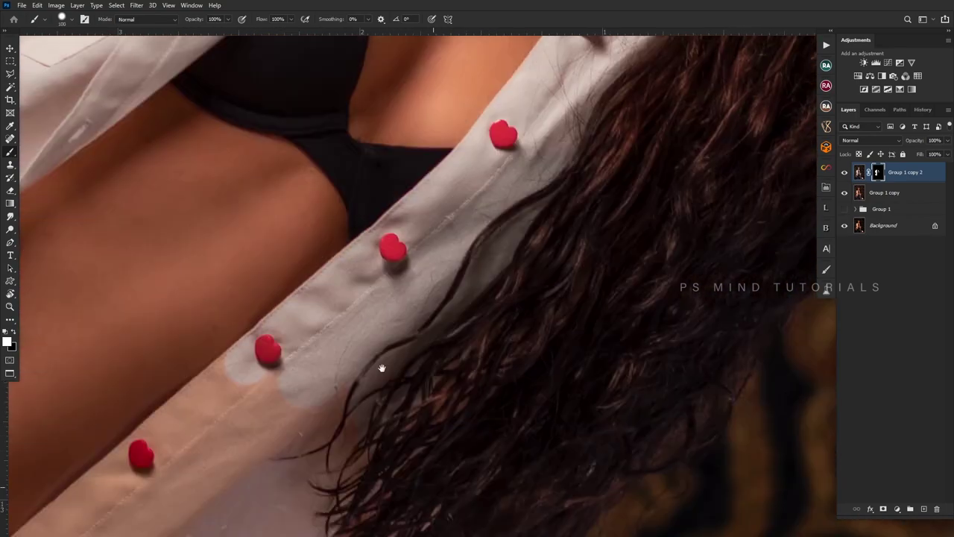
mouse_move(381, 368)
mouse_down()
mouse_move(311, 301)
mouse_move(489, 232)
mouse_up()
mouse_move(517, 305)
mouse_down()
mouse_move(569, 187)
mouse_move(419, 182)
mouse_move(283, 350)
mouse_move(336, 239)
mouse_up()
mouse_move(338, 455)
mouse_down()
mouse_move(404, 336)
mouse_move(268, 473)
mouse_move(224, 440)
mouse_move(246, 403)
mouse_move(219, 293)
mouse_move(418, 194)
mouse_move(361, 344)
mouse_up()
key(ctrl+0)
- Straighten and zoom the view onto the jeans, with the Group 1 copy layer selected
key(r)
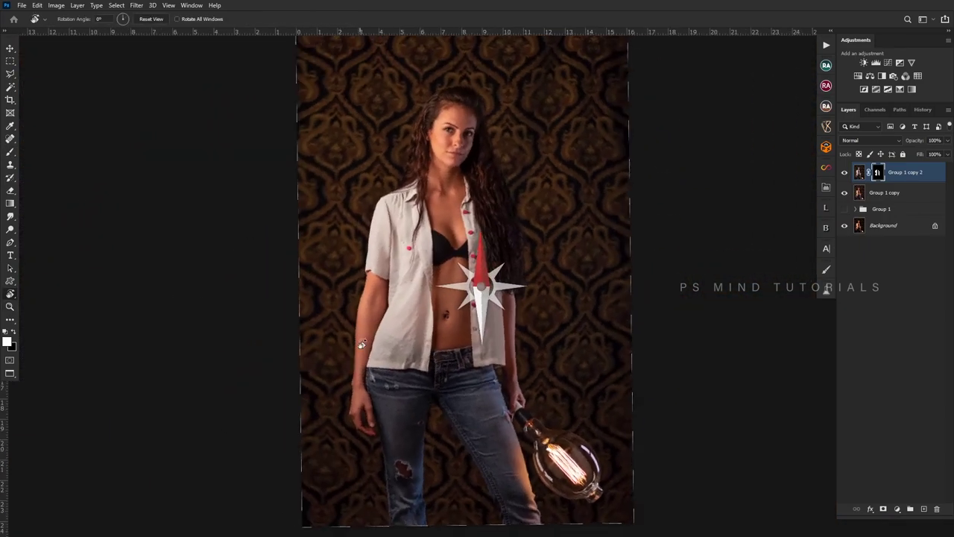
key(z)
mouse_move(432, 260)
mouse_down()
mouse_move(458, 261)
mouse_move(505, 295)
mouse_move(461, 254)
mouse_up()
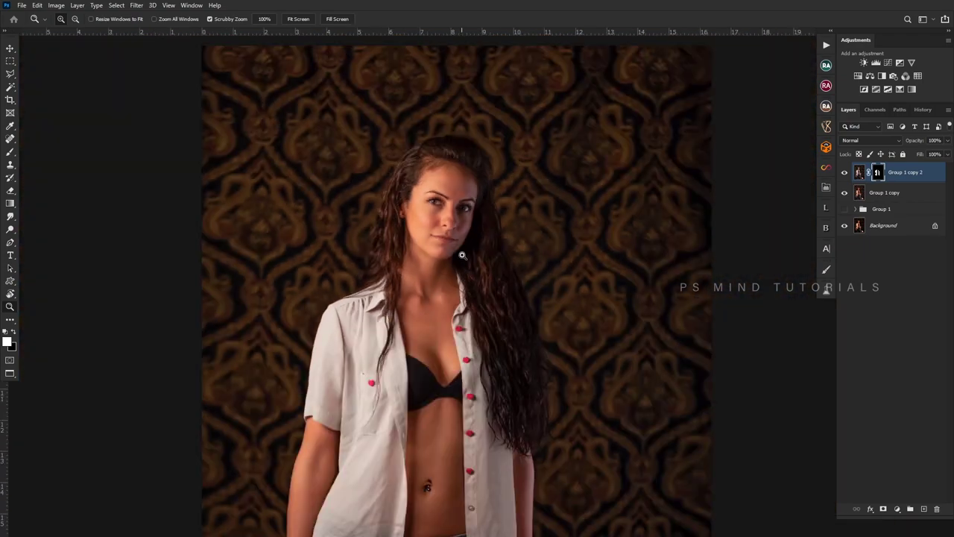
alt+click(462, 255)
alt+click(481, 276)
click(464, 445)
mouse_move(497, 500)
mouse_down()
mouse_move(482, 406)
mouse_move(509, 363)
mouse_up()
click(884, 193)
key(ctrl+j)
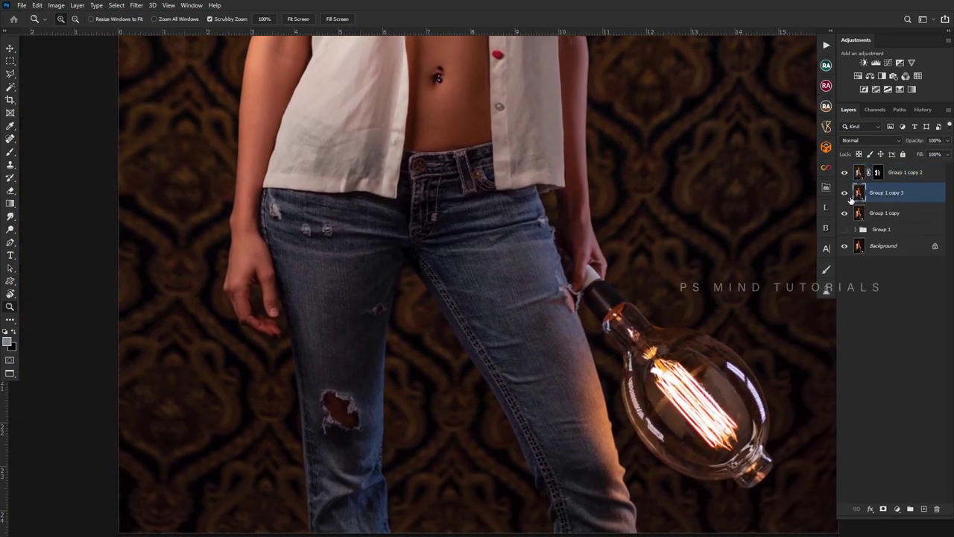
key(ctrl+z)
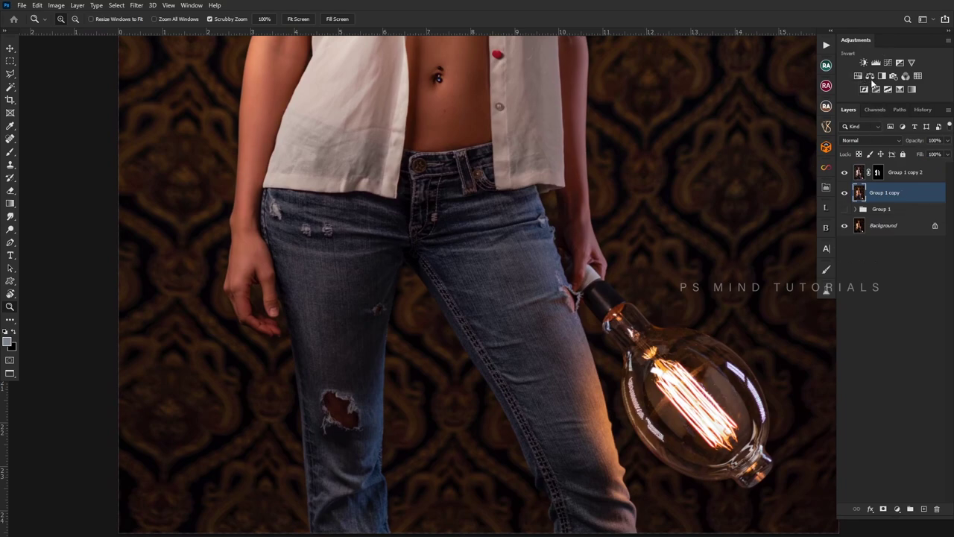
- Add a Color Balance adjustment with midtones at +2 red and +10 blue
click(870, 78)
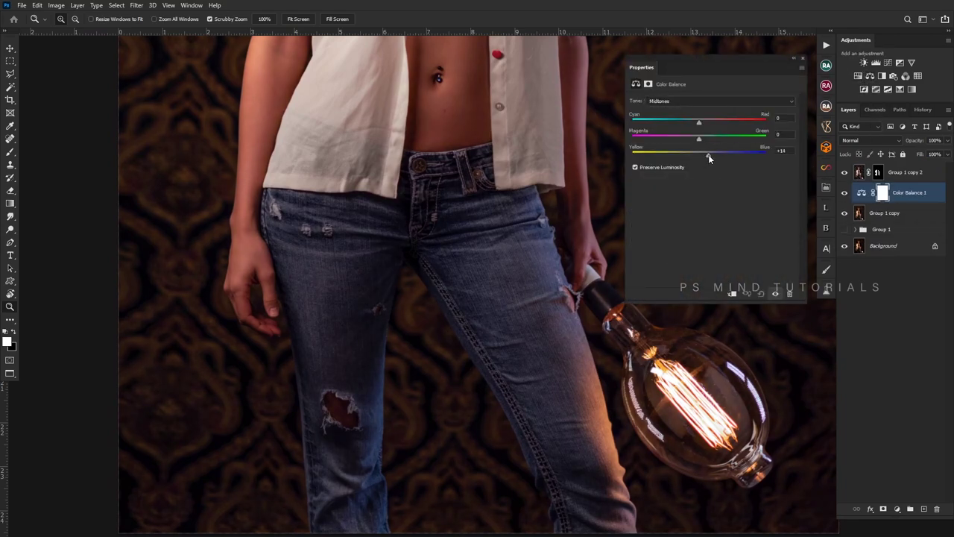
drag(708, 154, 705, 155)
drag(694, 122, 696, 122)
drag(699, 122, 714, 148)
- Add a slight-contrast Brightness/Contrast layer and group both adjustments as Group 2
click(797, 58)
click(864, 62)
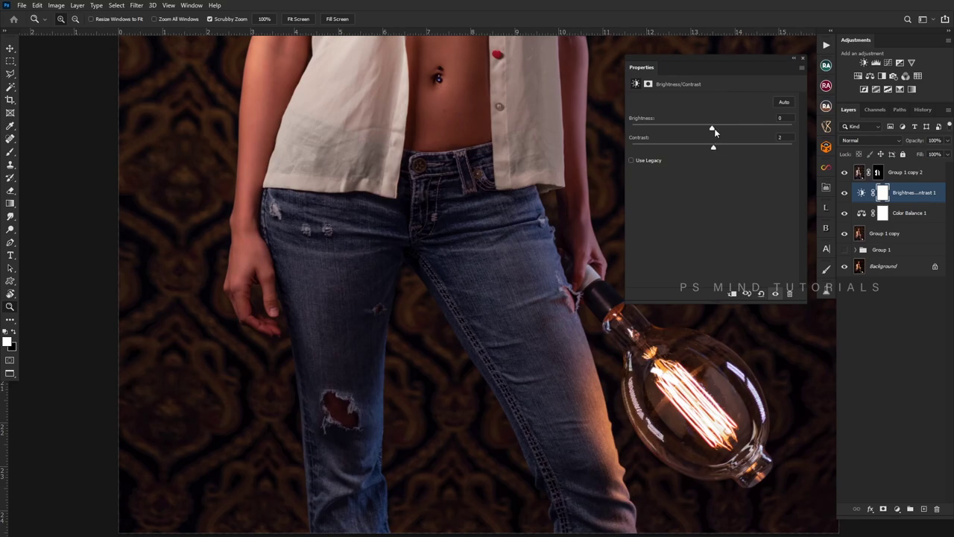
click(803, 59)
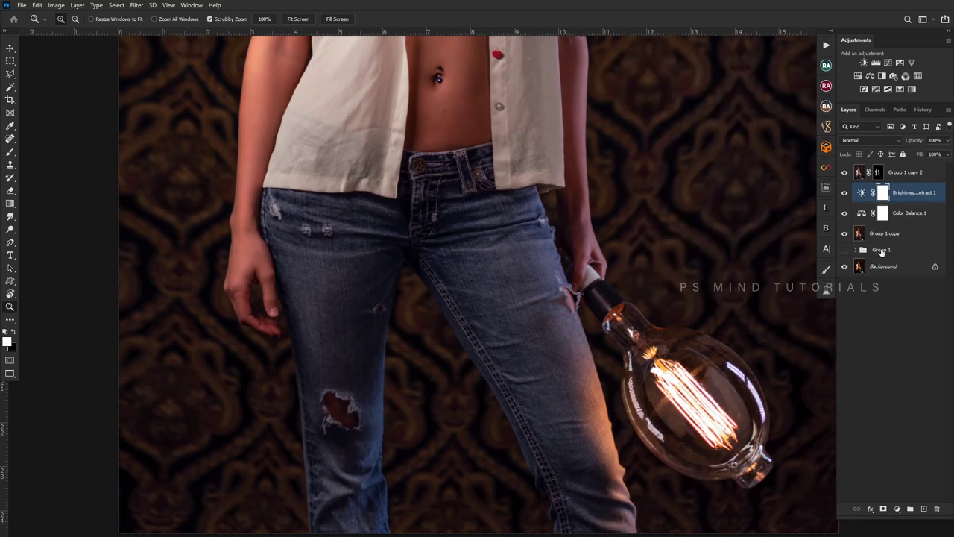
shift+click(900, 215)
key(ctrl+g)
- Give Group 2 a black hide-all mask and set a 250-pixel brush
alt+click(881, 507)
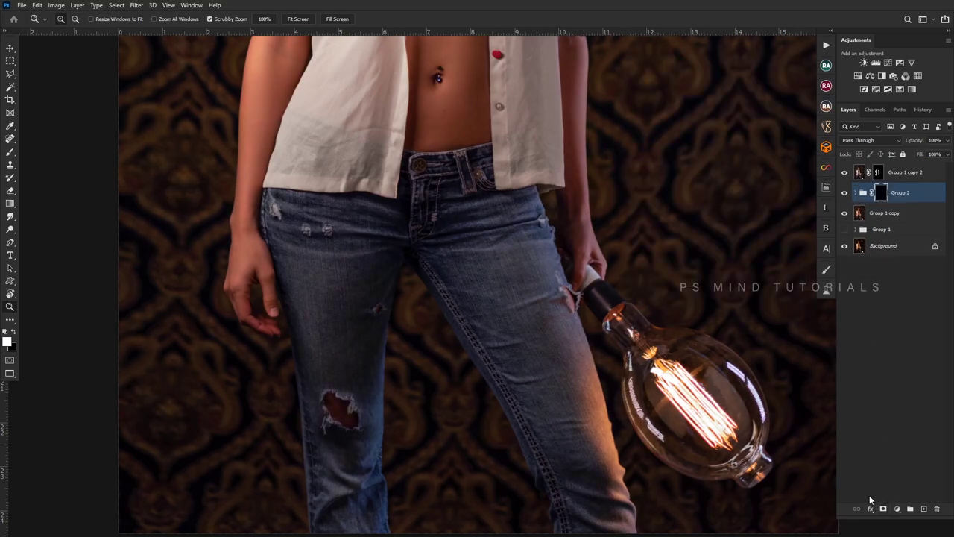
key(b)
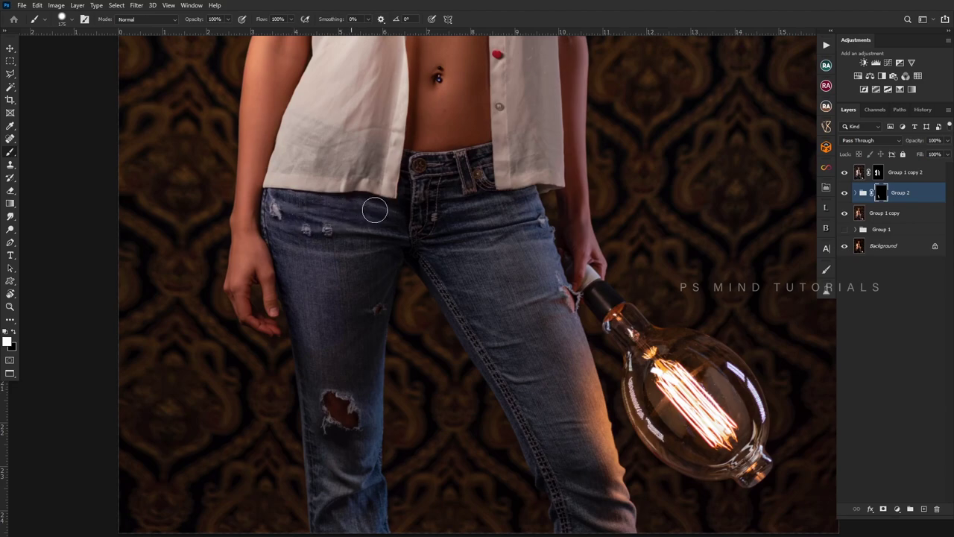
key(bracketright)
key(bracketright)
key(bracketleft)
key(bracketleft)
key(bracketleft)
key(bracketright)
key(bracketright)
key(bracketright)
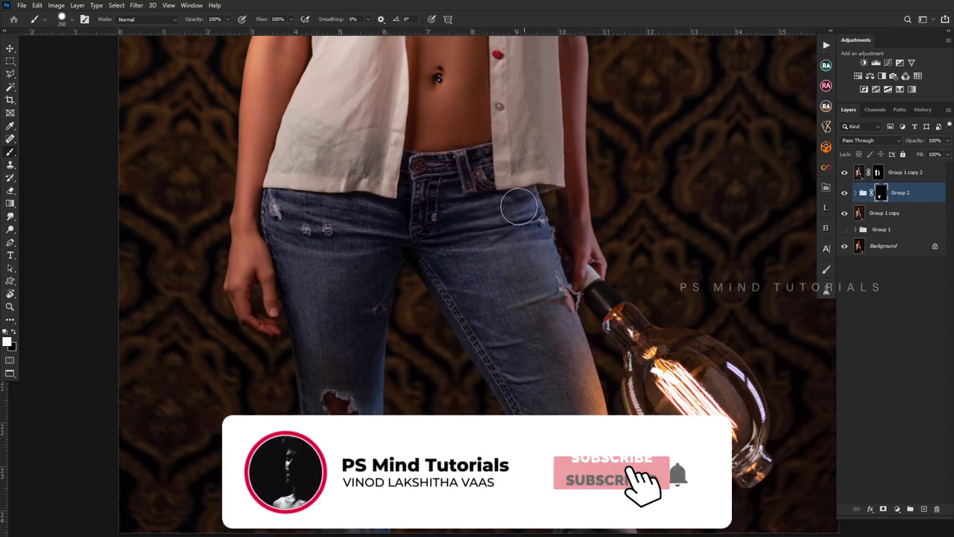
key(bracketright)
key(bracketright)
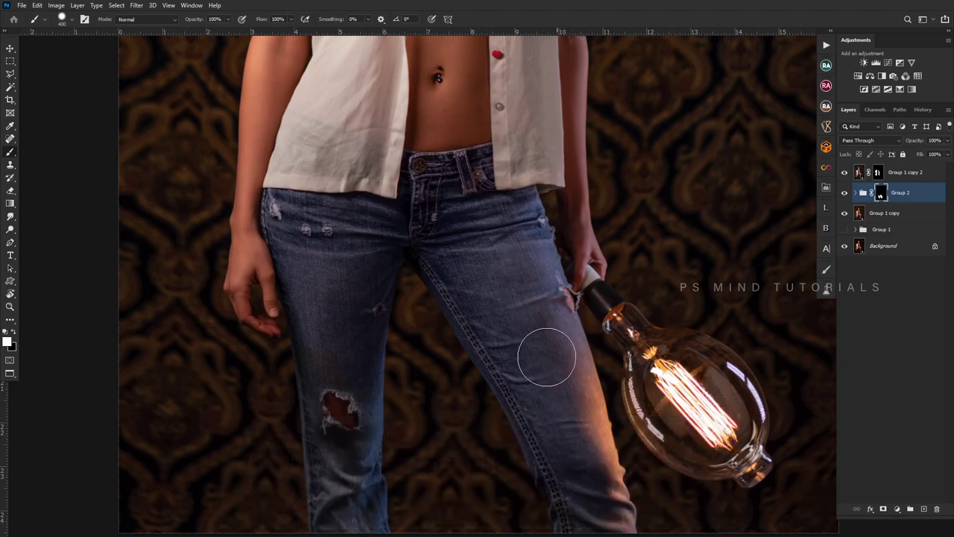
scroll(545, 353, down, 3)
key(bracketleft)
key(bracketleft)
key(bracketleft)
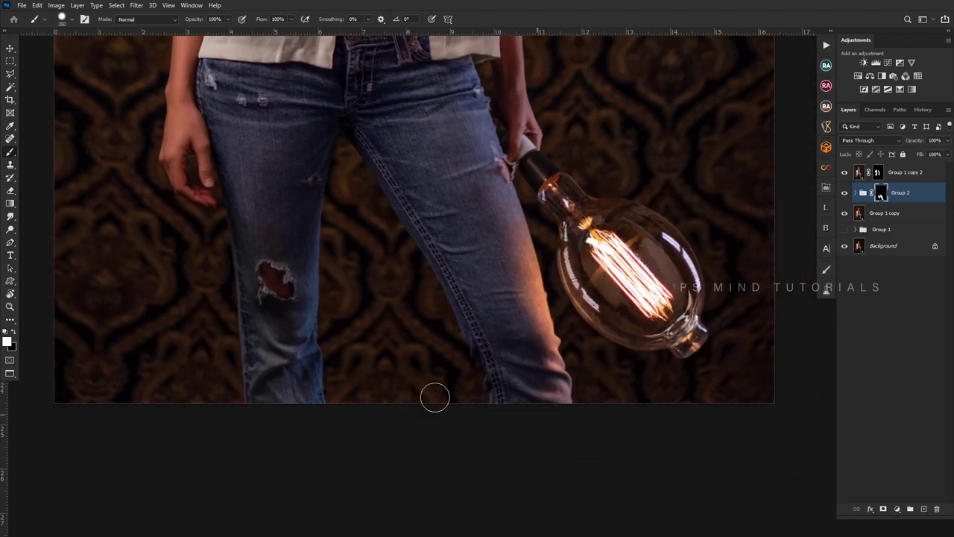
key(bracketright)
- Paint the mask white over the jeans legs, then black over the rip
mouse_move(300, 413)
mouse_down()
mouse_move(279, 377)
mouse_move(267, 391)
mouse_up()
mouse_move(262, 276)
mouse_down()
mouse_move(256, 283)
mouse_move(278, 277)
mouse_up()
key(x)
key(bracketleft)
key(bracketleft)
key(z)
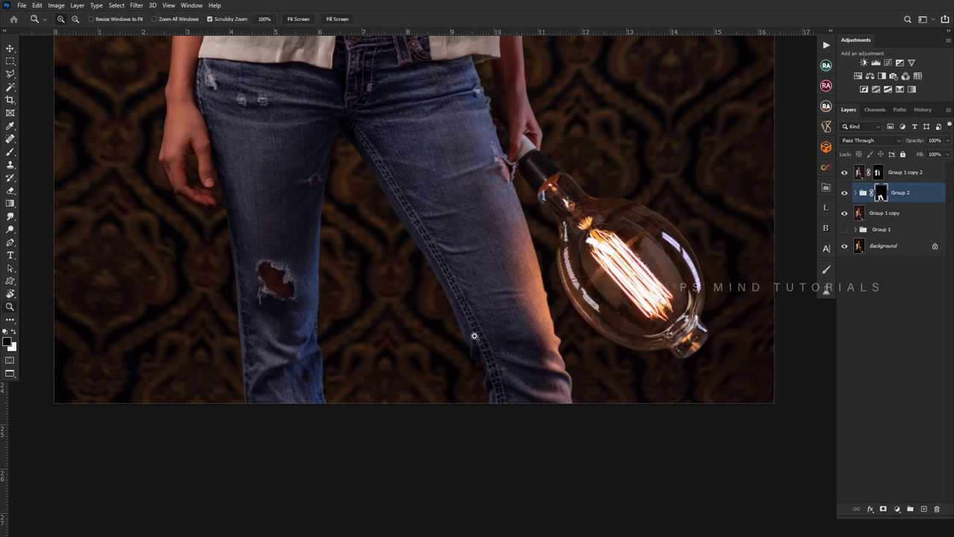
alt+click(455, 326)
mouse_move(438, 319)
mouse_down()
mouse_move(442, 207)
mouse_move(506, 212)
mouse_up()
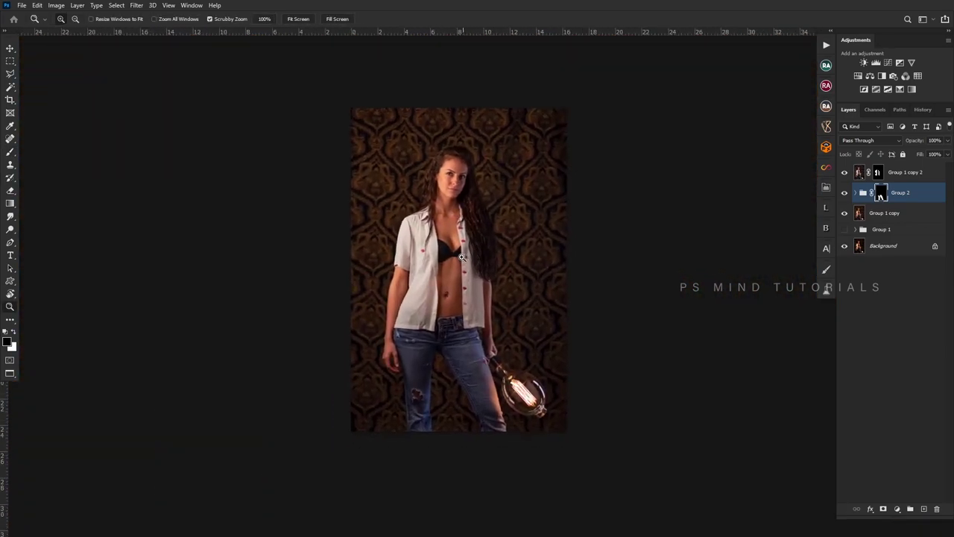
- Group Group 1 copy 2, Group 2 and Group 1 copy, then merge into Group 1 copy 4
shift+click(883, 216)
key(alt+shift+bracketright)
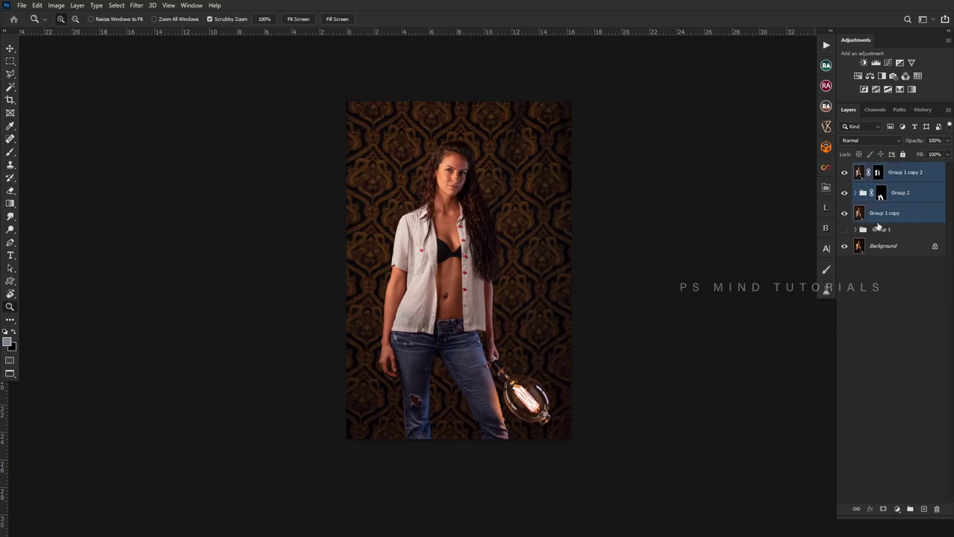
key(ctrl+g)
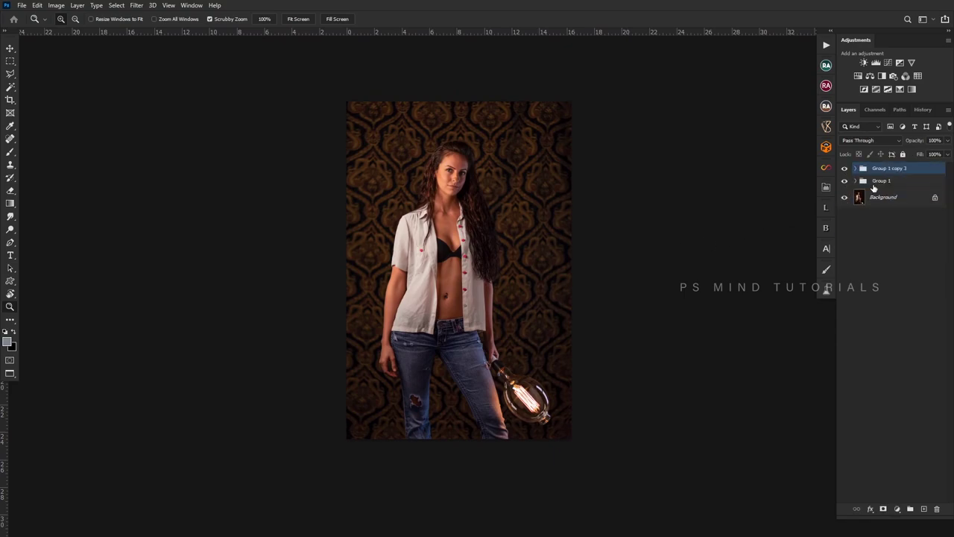
key(ctrl+e)
click(844, 172)
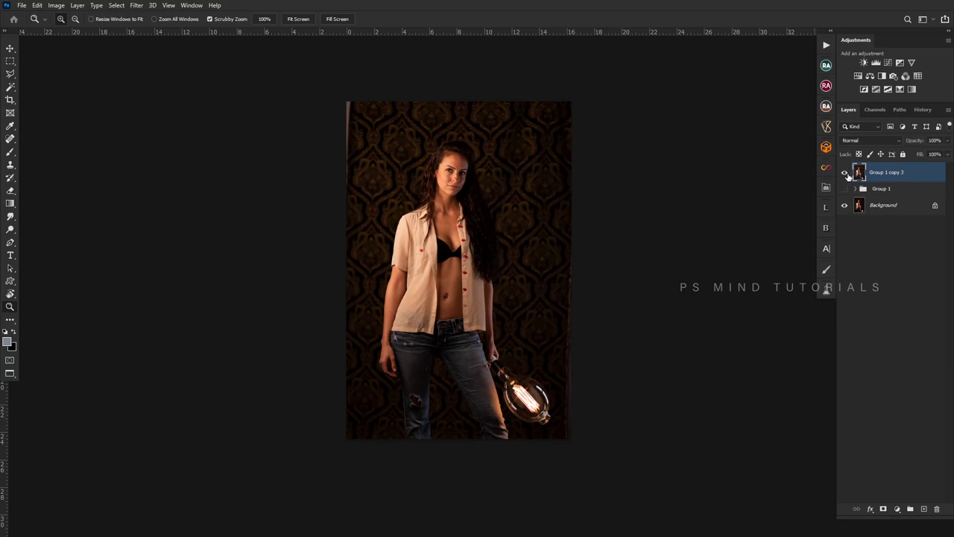
click(845, 172)
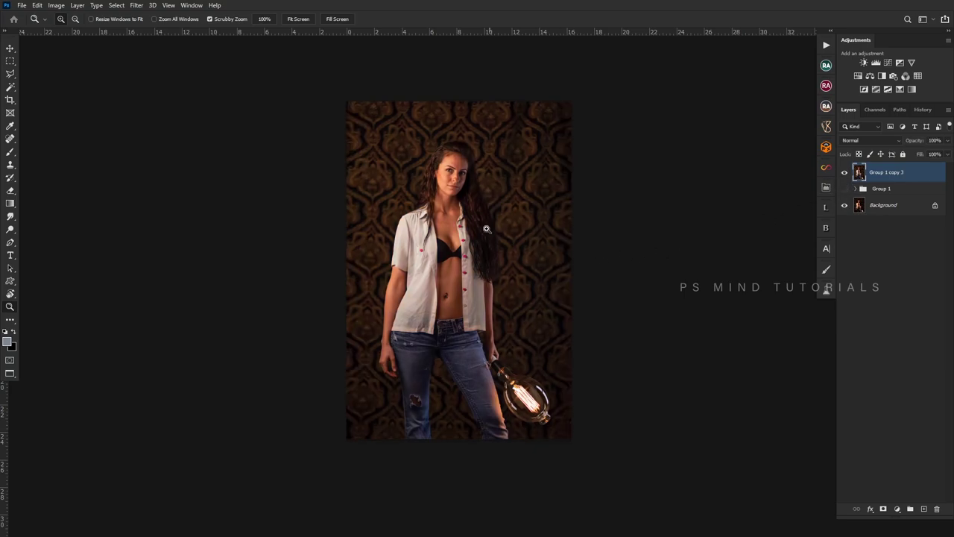
drag(486, 228, 518, 244)
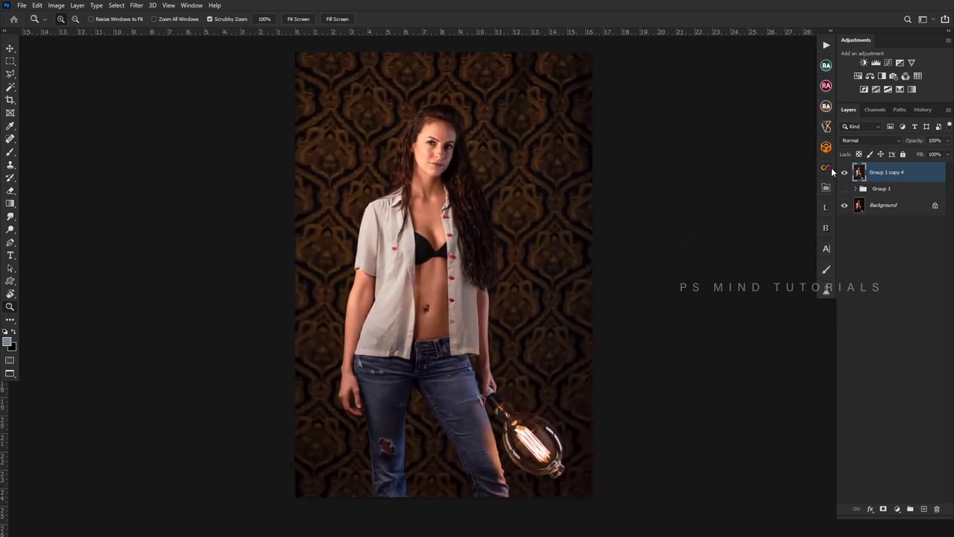
drag(436, 141, 439, 141)
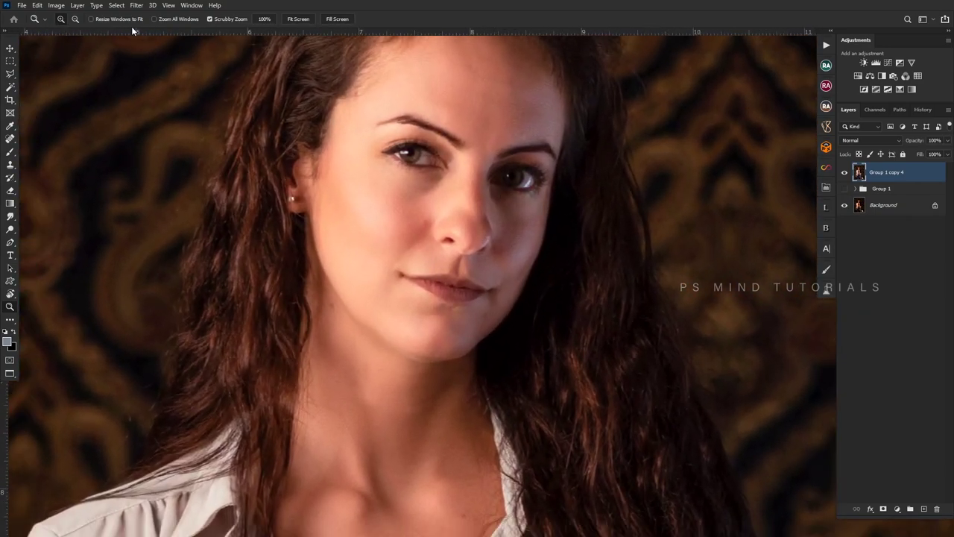
- Apply Unsharp Mask with 1.0-pixel radius and threshold 0 to the merged layer
click(136, 5)
mouse_move(147, 189)
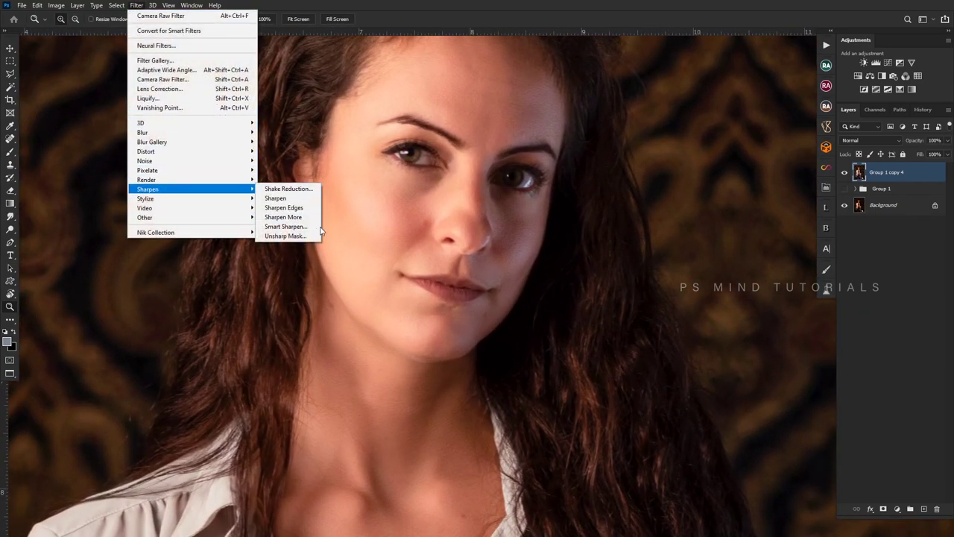
click(312, 236)
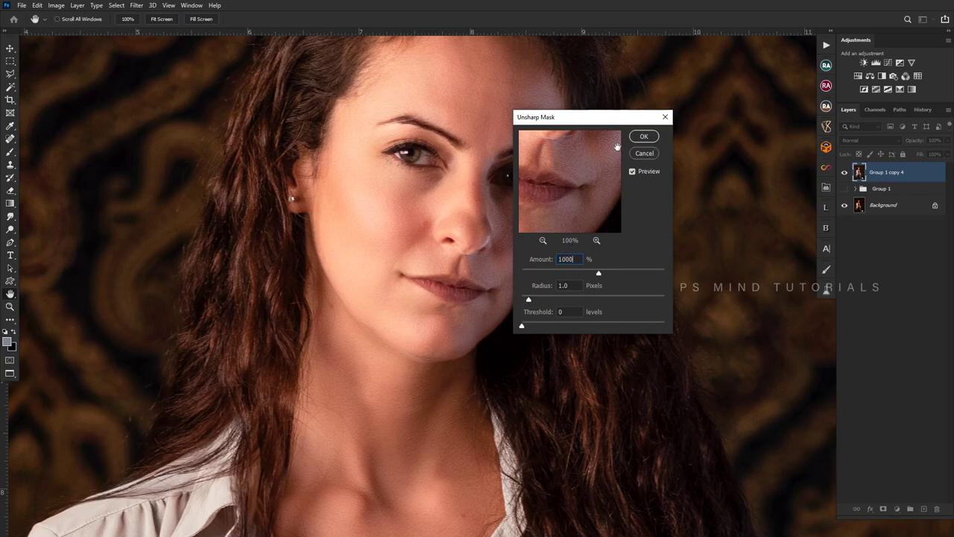
text(100)
key(Return)
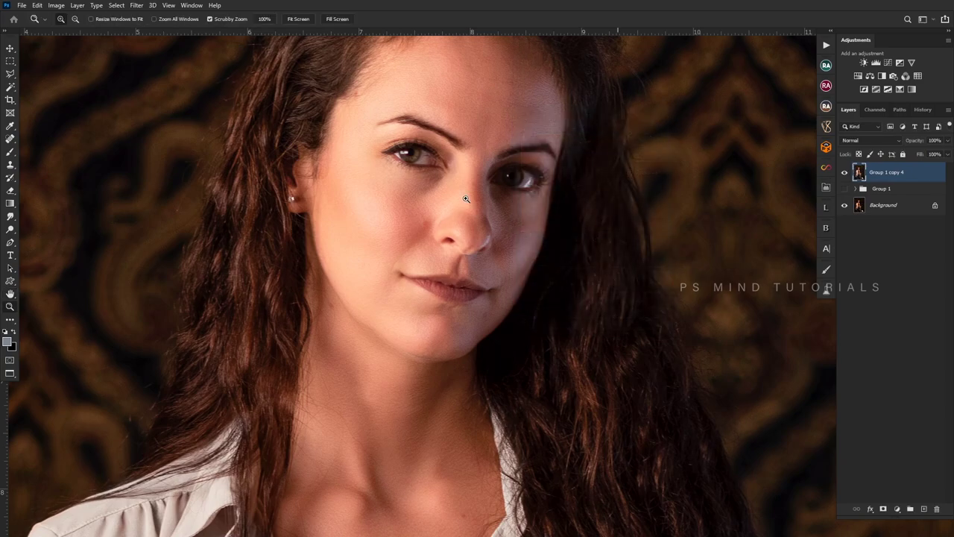
mouse_move(494, 243)
mouse_down()
mouse_move(471, 246)
mouse_move(487, 293)
mouse_up()
- On a duplicate layer, darken the background with an inverted Camera Raw radial filter at Exposure -0.70
key(ctrl+j)
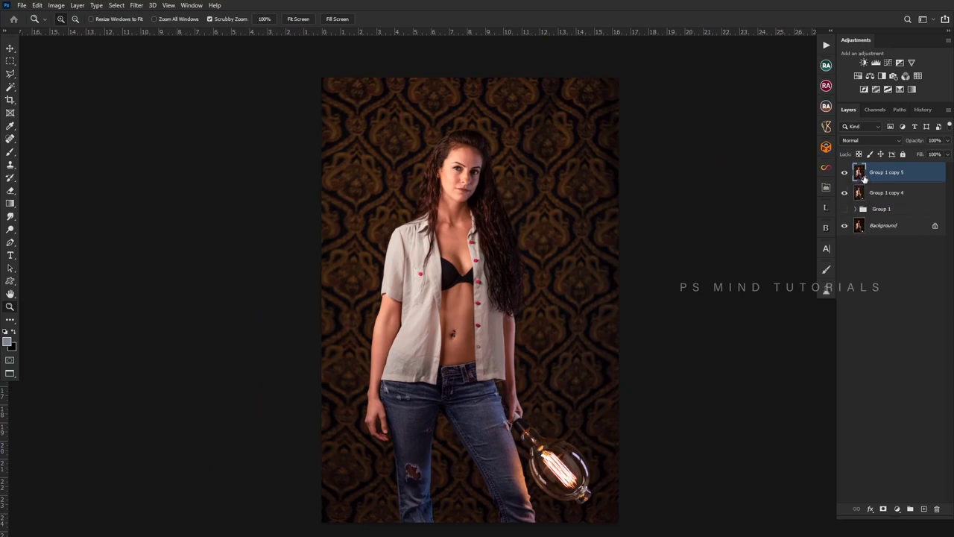
ctrl+click(860, 174)
key(ctrl+shift+a)
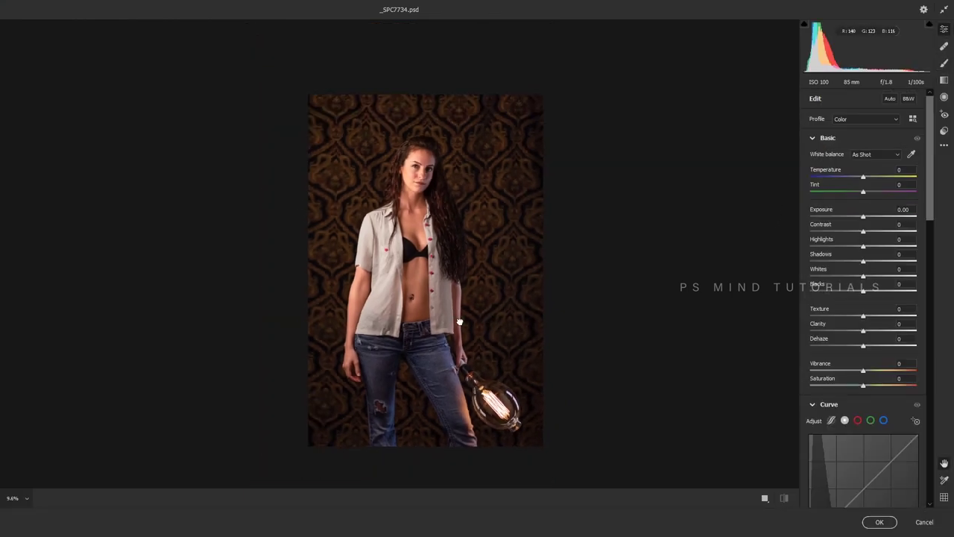
key(j)
mouse_move(474, 204)
mouse_down()
mouse_move(654, 328)
mouse_move(632, 358)
mouse_up()
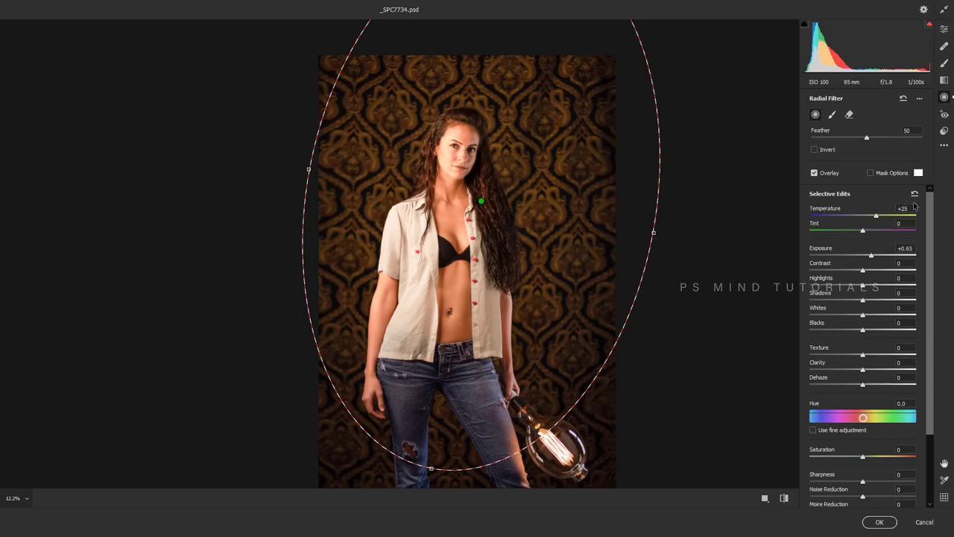
key(apostrophe)
drag(871, 255, 854, 256)
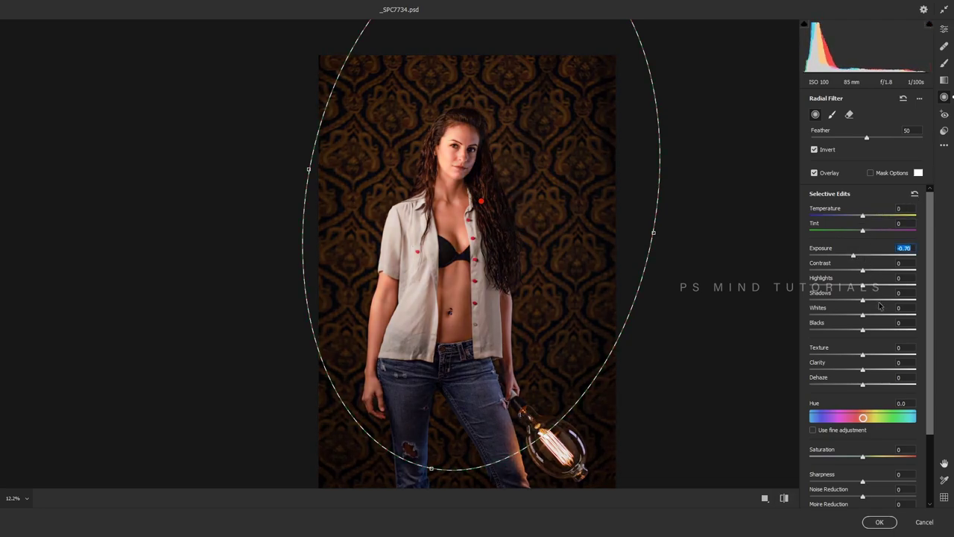
key(Return)
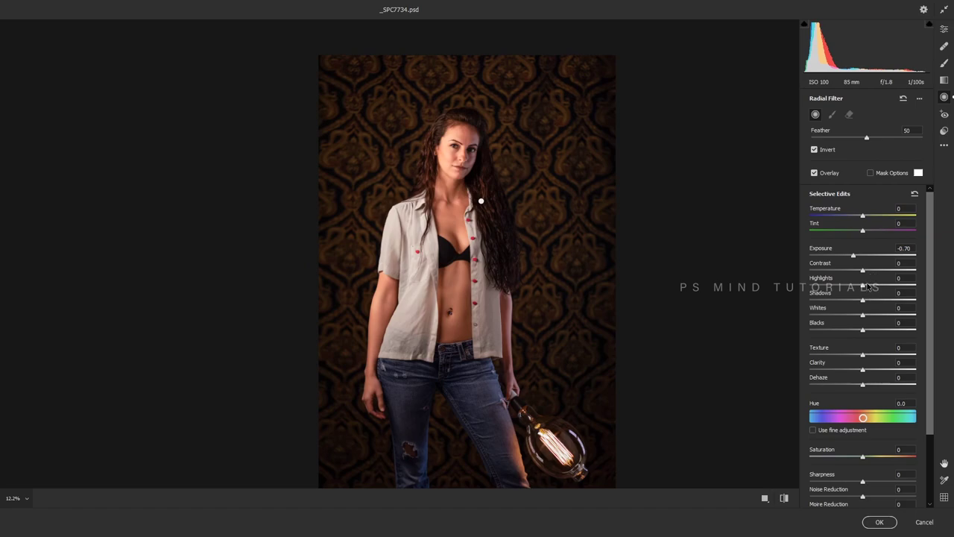
- Raise Shadows to +48, lower Highlights, keep Whites at 0, apply and deselect
key(e)
mouse_move(869, 262)
mouse_down()
mouse_move(887, 261)
mouse_move(886, 278)
mouse_up()
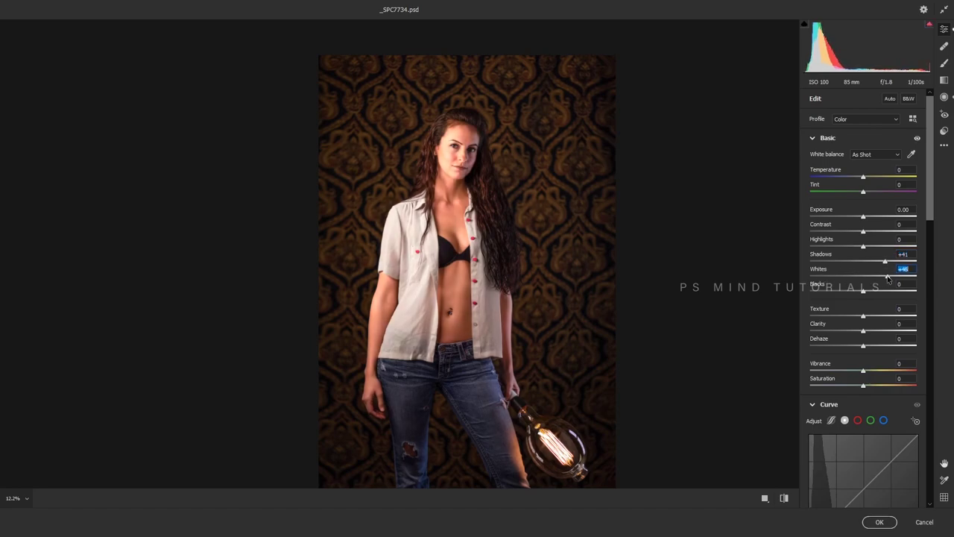
double_click(886, 276)
drag(837, 254, 855, 247)
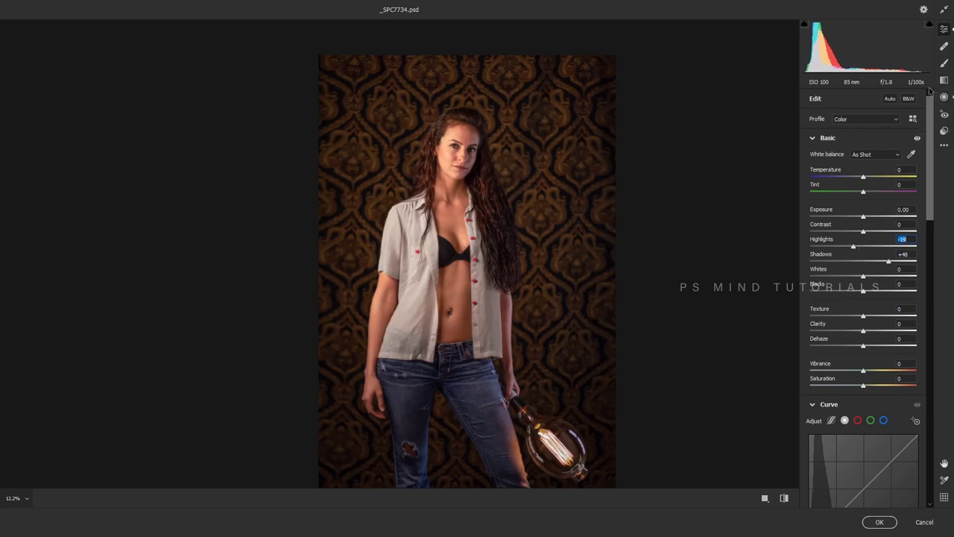
key(Return)
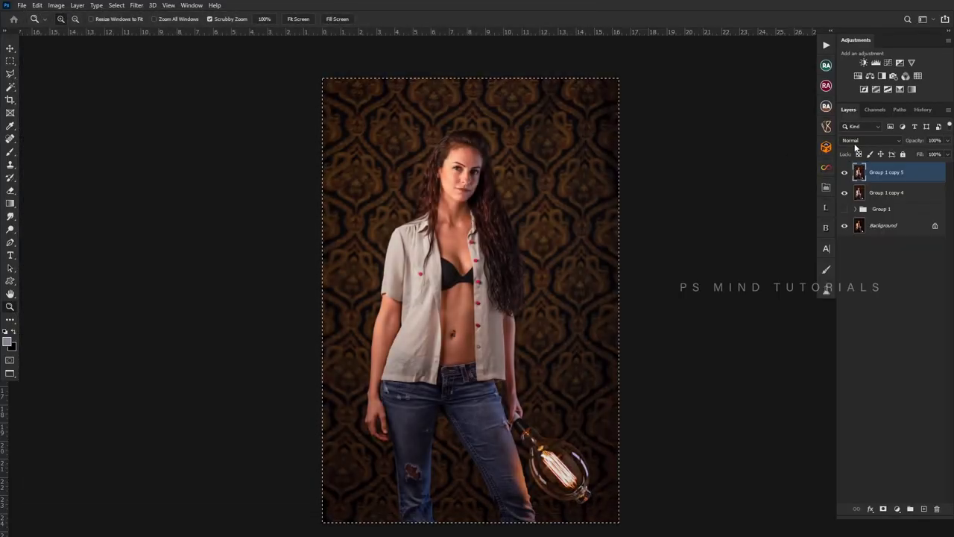
key(ctrl+d)
- Add a Selective Color adjustment that changes the Black amount in the Yellows
click(899, 89)
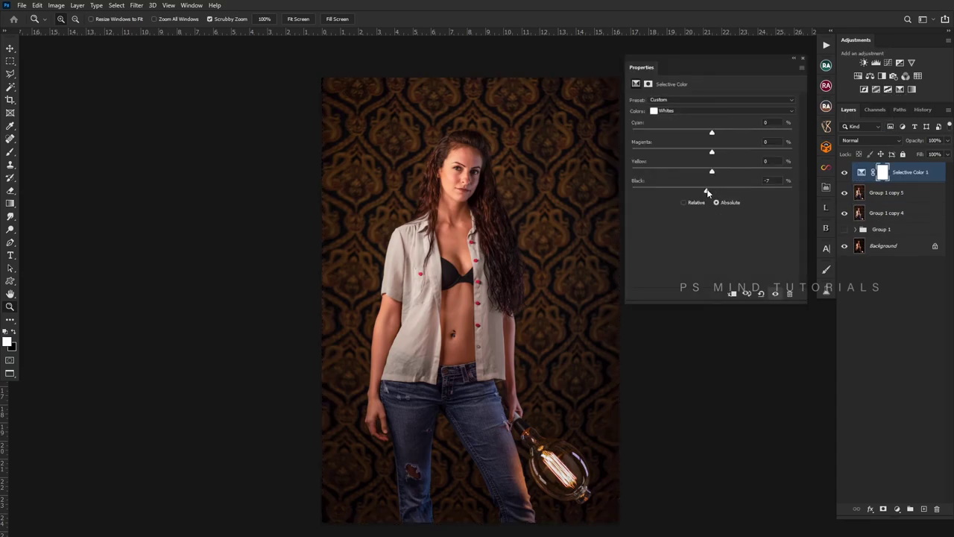
click(716, 112)
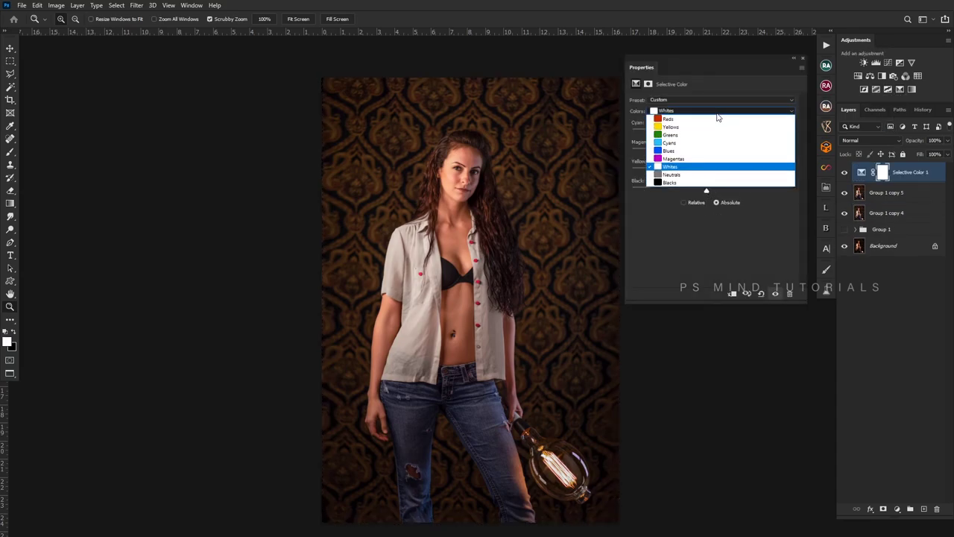
click(708, 127)
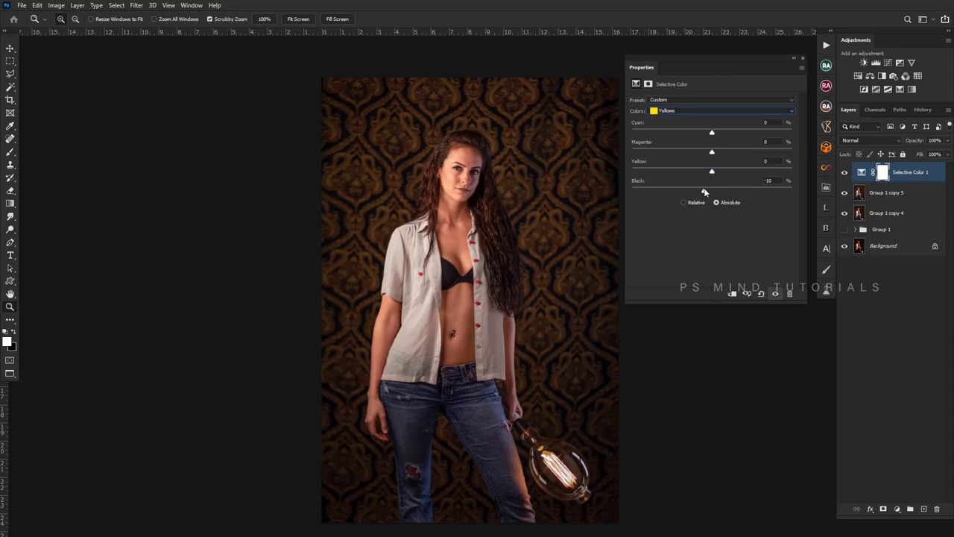
mouse_move(705, 190)
mouse_down()
mouse_move(744, 199)
mouse_move(712, 191)
mouse_up()
click(802, 58)
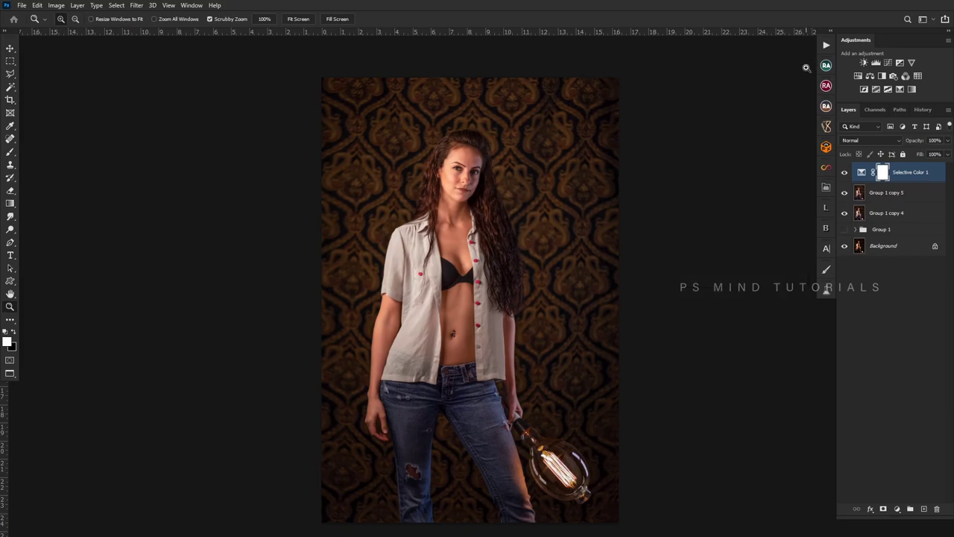
- Merge the top layers into Selective Color 1 and duplicate it as Selective Color 1 copy
shift+click(876, 216)
key(ctrl+e)
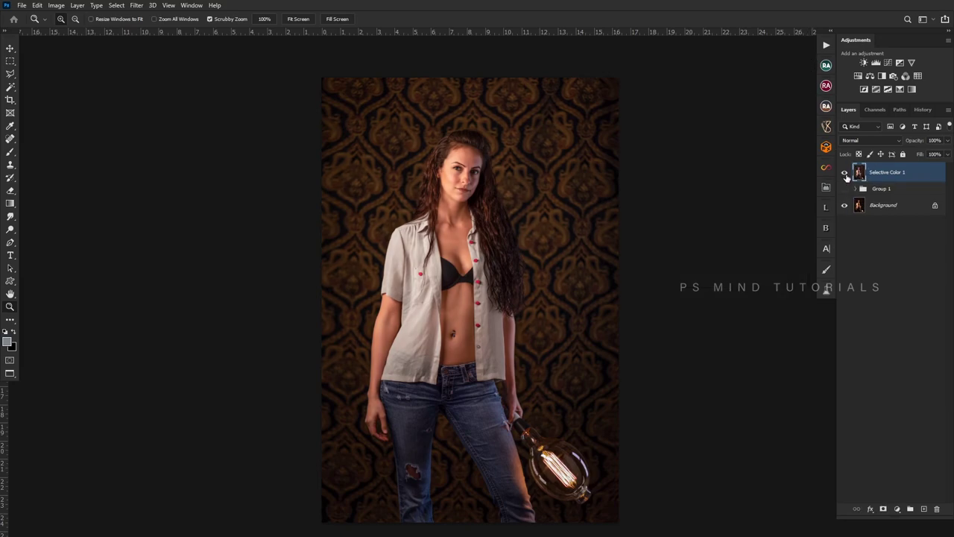
click(844, 172)
scroll(511, 302, down, 3)
scroll(514, 304, up, 2)
scroll(515, 304, up, 1)
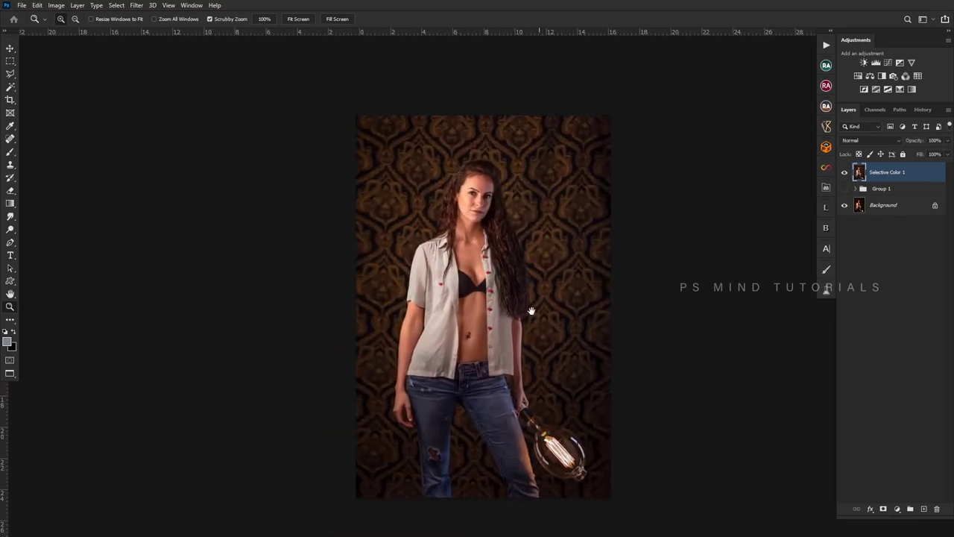
drag(515, 304, 479, 287)
scroll(479, 287, up, 1)
key(ctrl+j)
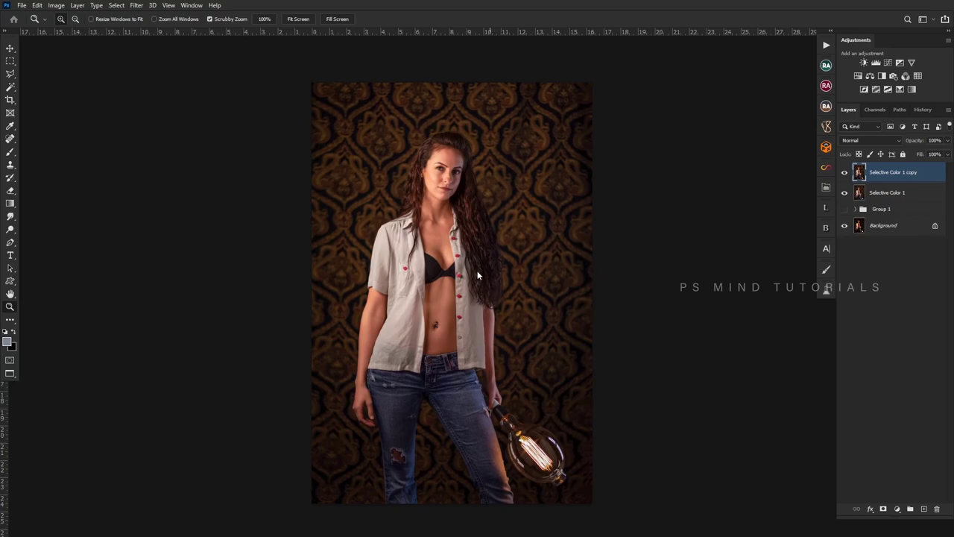
- In Camera Raw, add a graduated filter from wallpaper top to hips: Temp -18, Tint +45, Exposure +0.35
key(ctrl+shift+a)
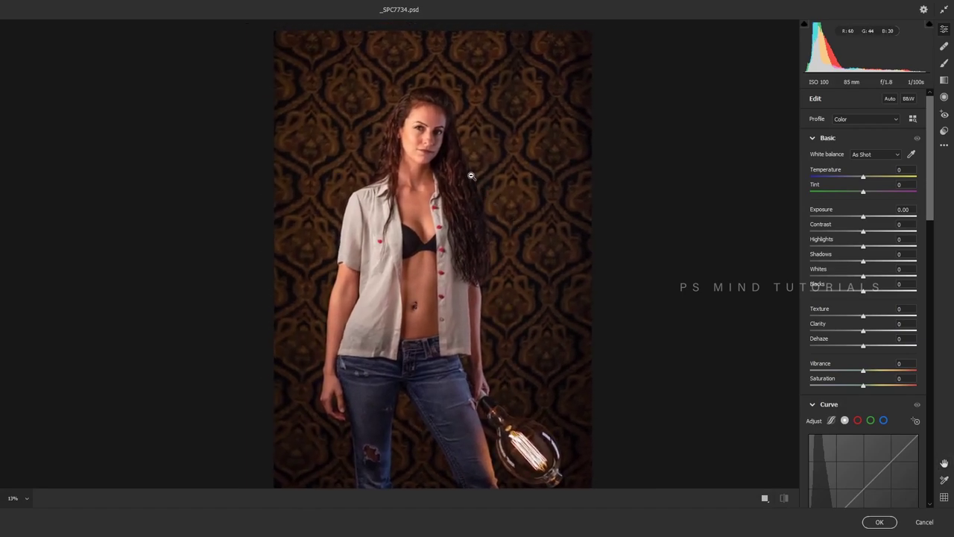
key(g)
drag(476, 107, 423, 382)
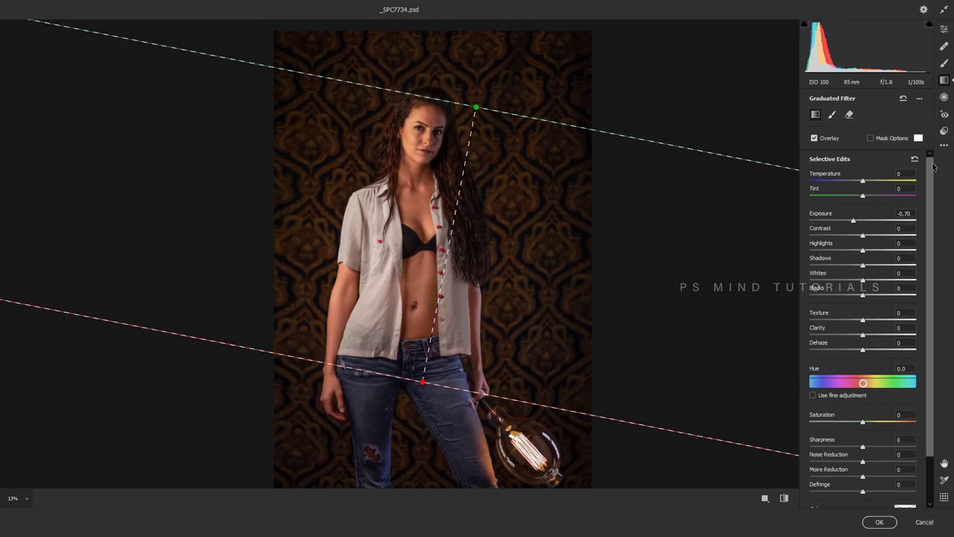
click(914, 159)
mouse_move(862, 180)
mouse_down()
mouse_move(835, 181)
mouse_move(898, 196)
mouse_move(853, 180)
mouse_up()
drag(862, 223, 868, 223)
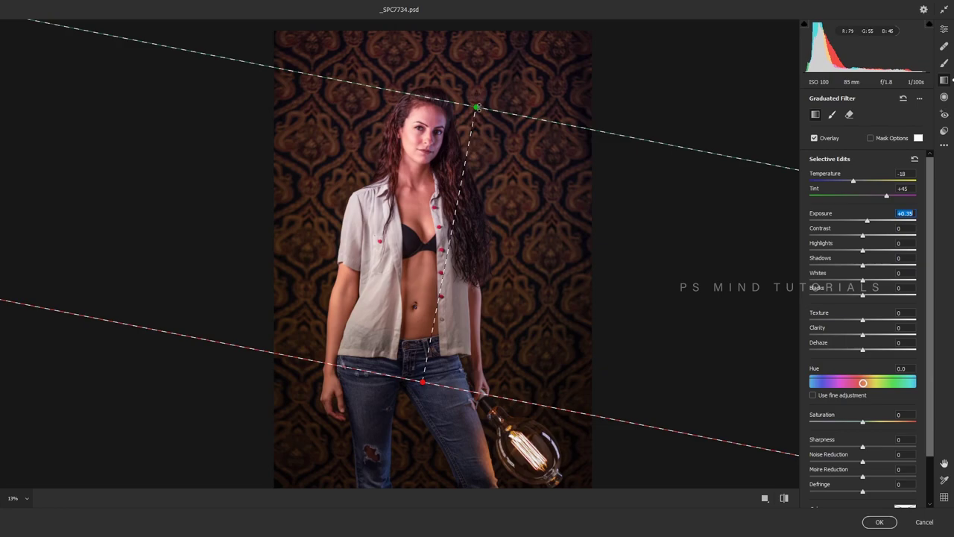
drag(475, 107, 514, 105)
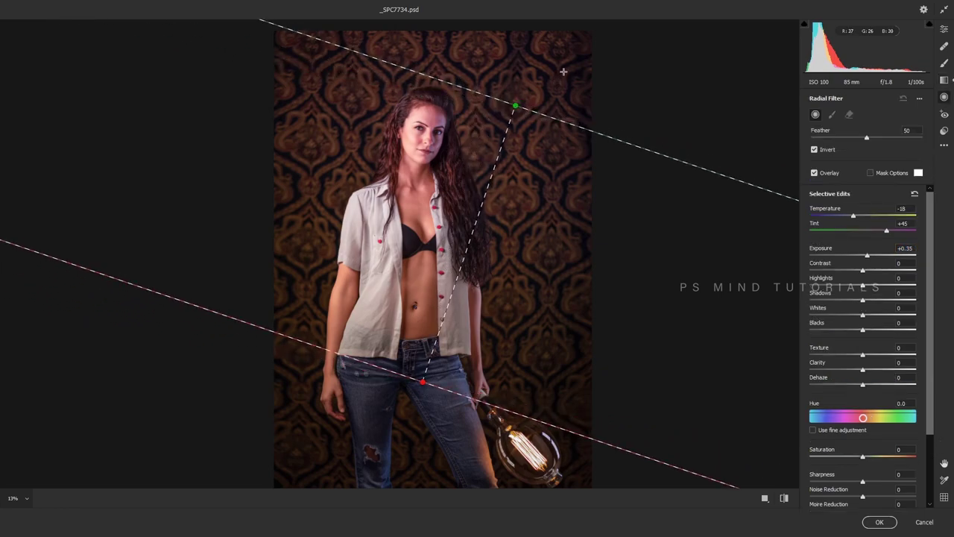
- Add a radial filter around her upper body with Temp +31 and Exposure +0.45, then apply
key(j)
drag(567, 64, 749, 210)
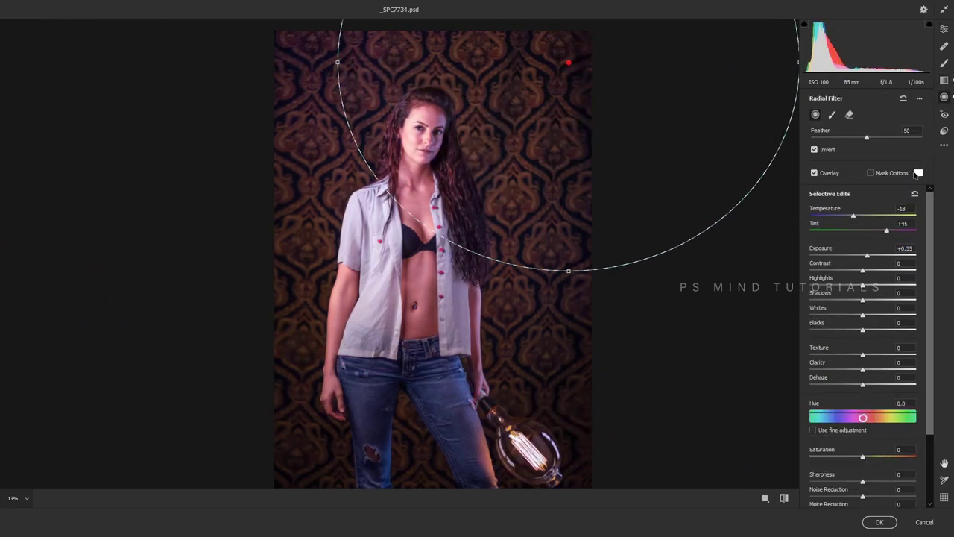
click(914, 193)
drag(873, 256, 877, 256)
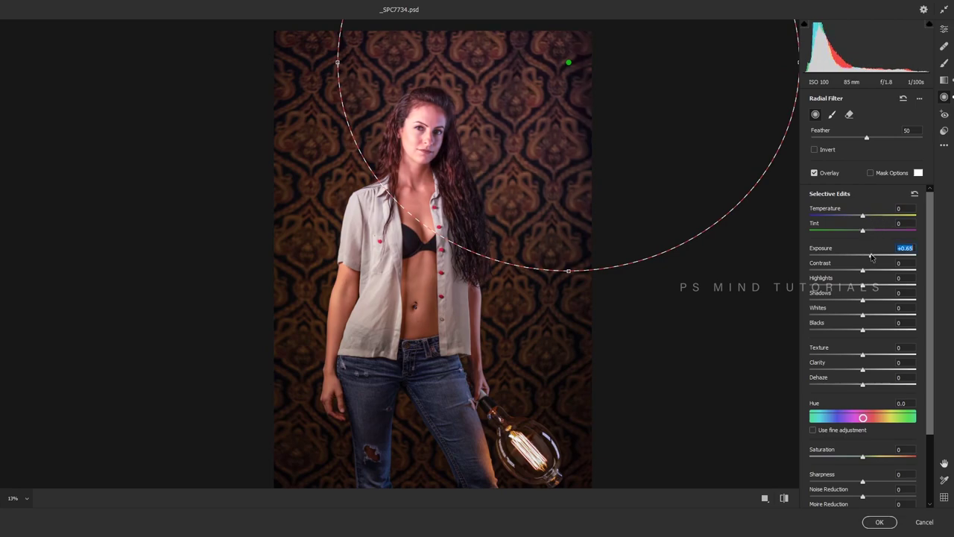
click(888, 216)
drag(888, 216, 880, 216)
mouse_move(609, 174)
mouse_down()
mouse_move(609, 116)
mouse_move(668, 89)
mouse_move(677, 183)
mouse_move(728, 171)
mouse_up()
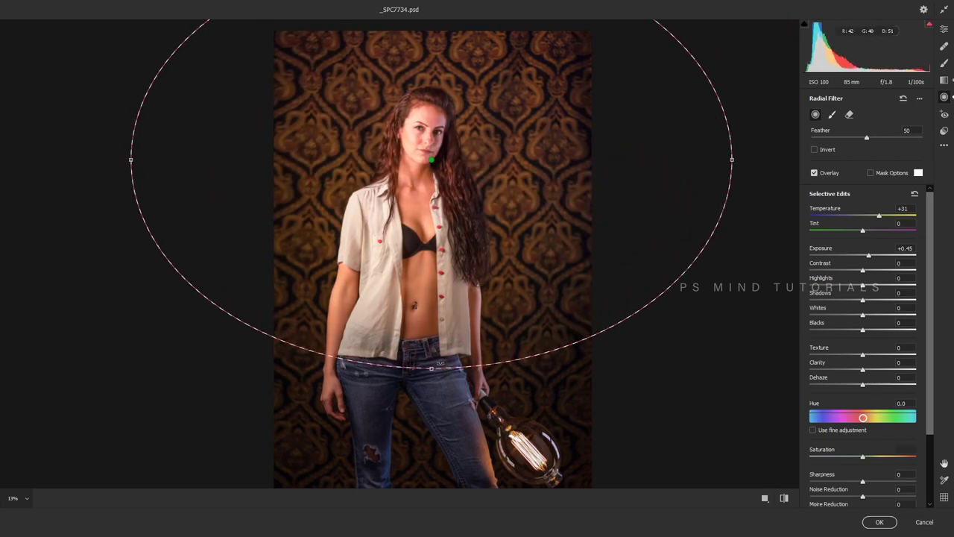
drag(425, 405, 425, 429)
drag(497, 374, 579, 234)
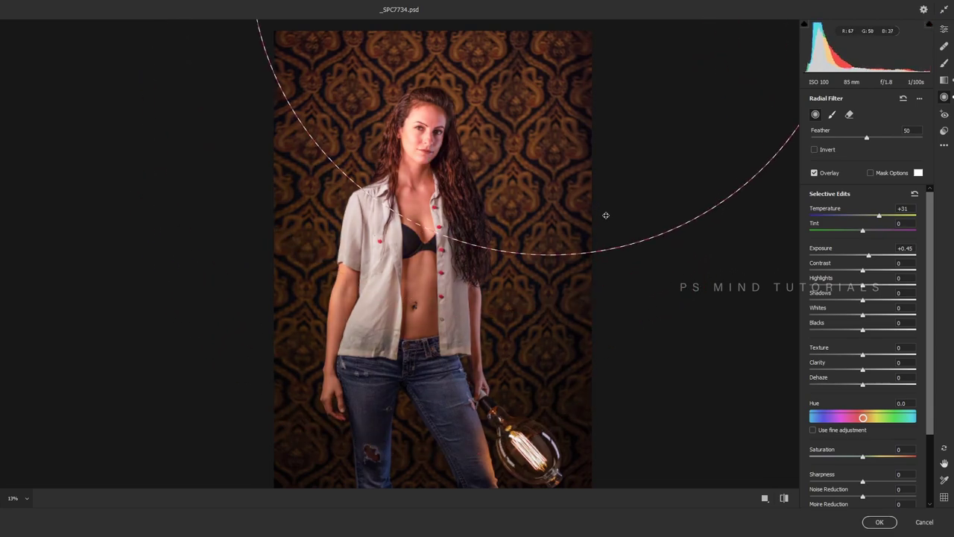
key(e)
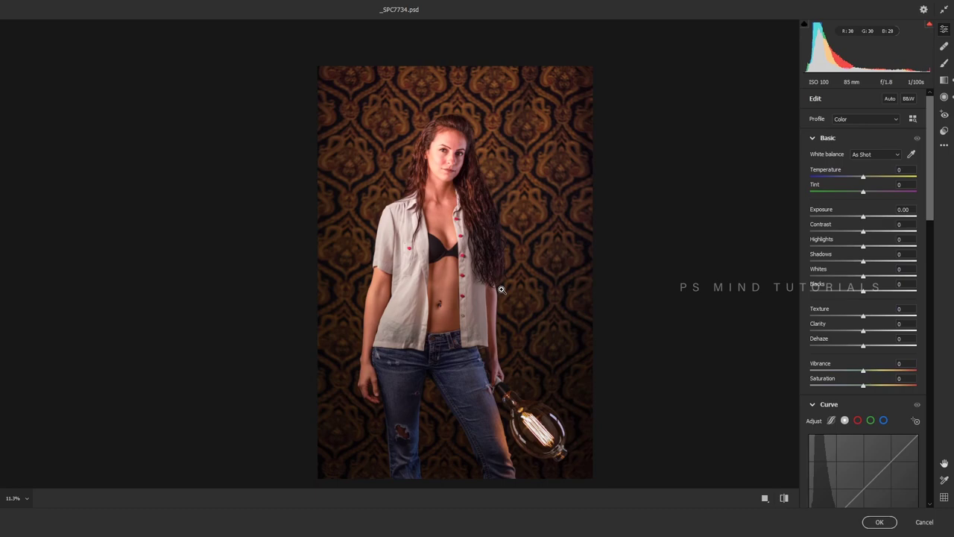
key(Return)
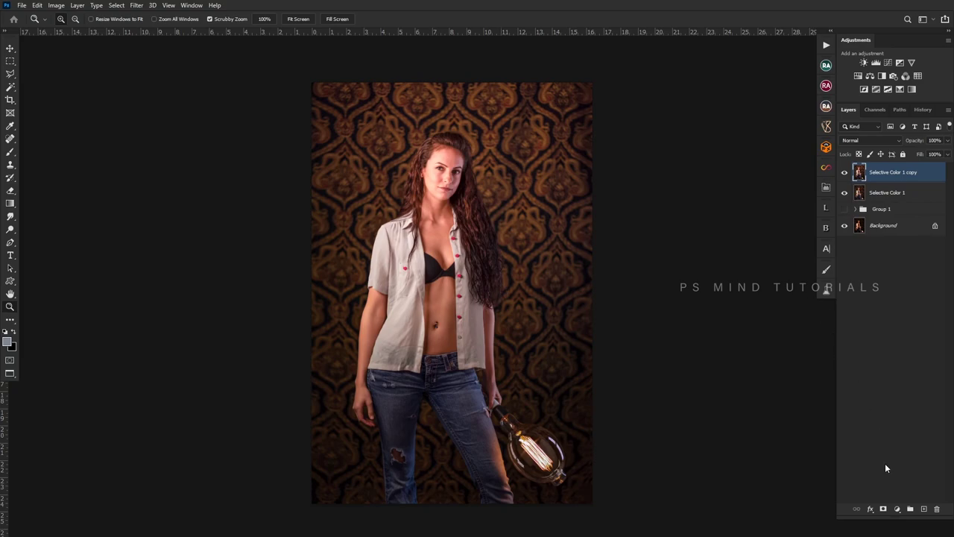
alt+click(883, 508)
key(b)
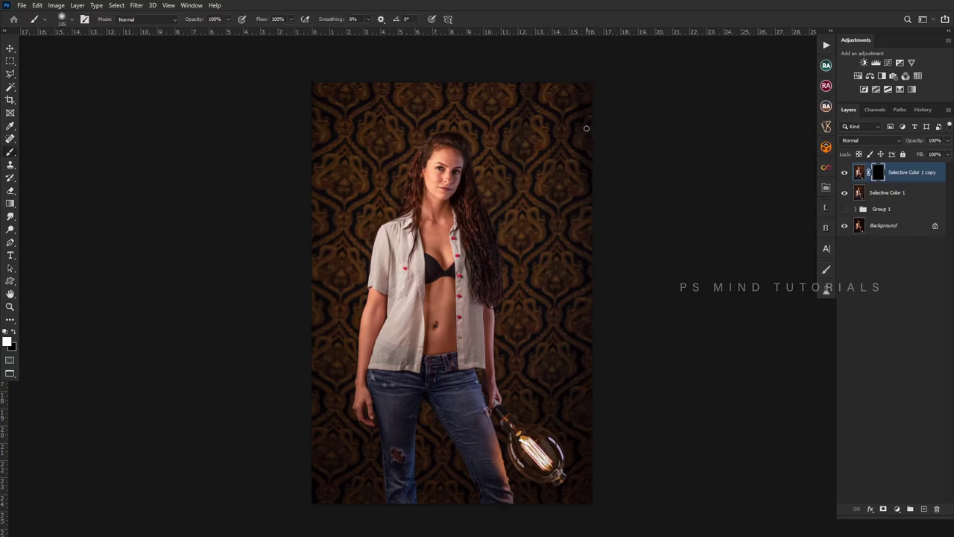
key(bracketright)
key(bracketright)
key(bracketright)
mouse_move(588, 112)
mouse_down()
mouse_move(564, 171)
mouse_move(511, 139)
mouse_move(501, 204)
mouse_up()
key(bracketleft)
key(bracketleft)
key(bracketleft)
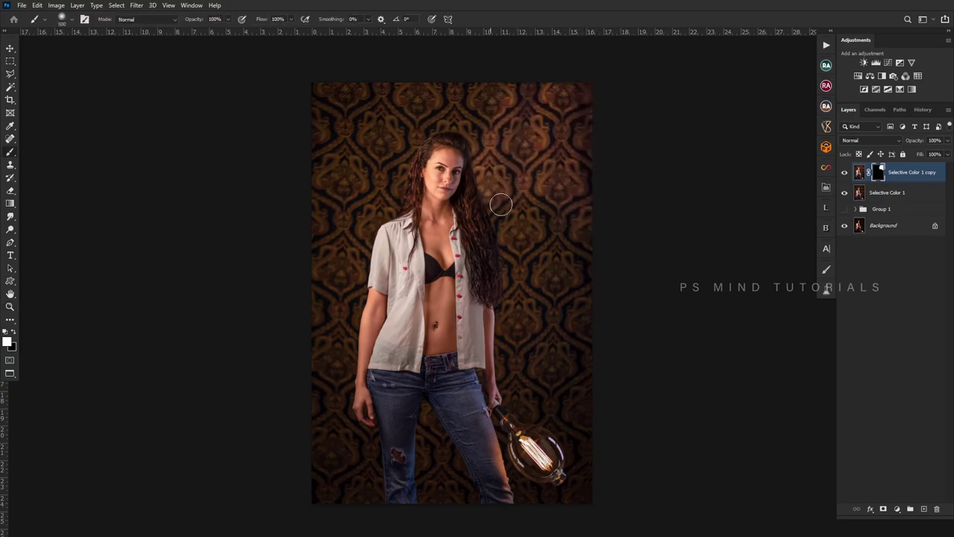
key(bracketright)
key(bracketright)
key(bracketright)
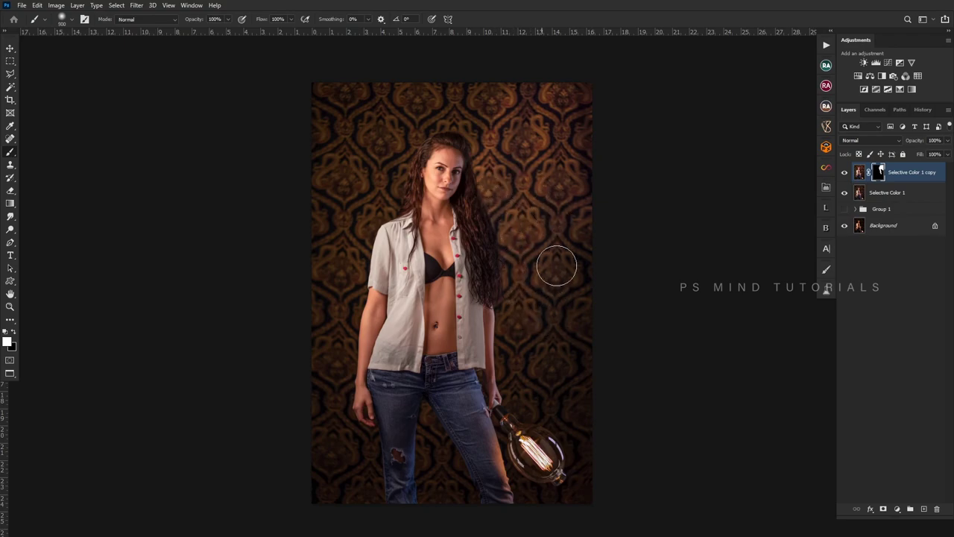
key(bracketleft)
key(bracketleft)
key(bracketleft)
key(bracketright)
key(bracketright)
key(bracketright)
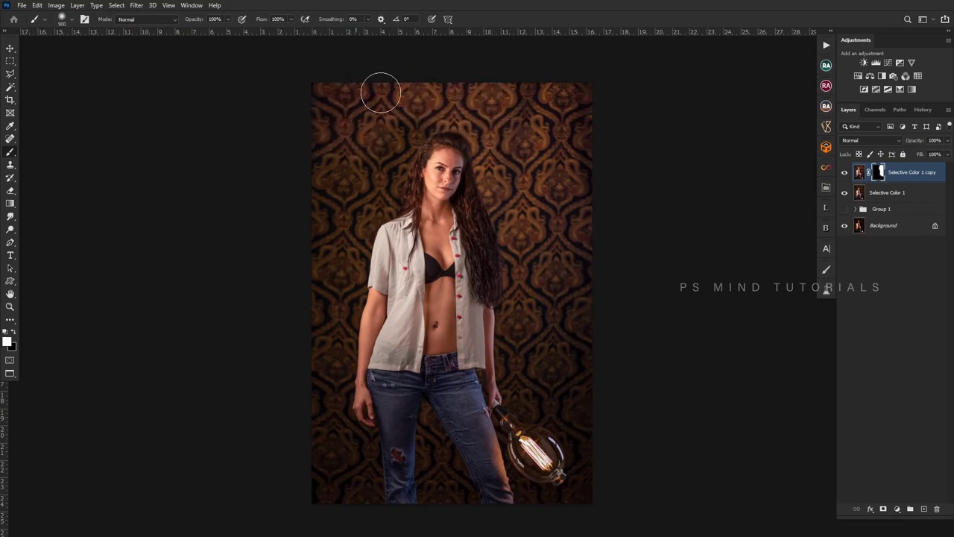
drag(380, 93, 417, 93)
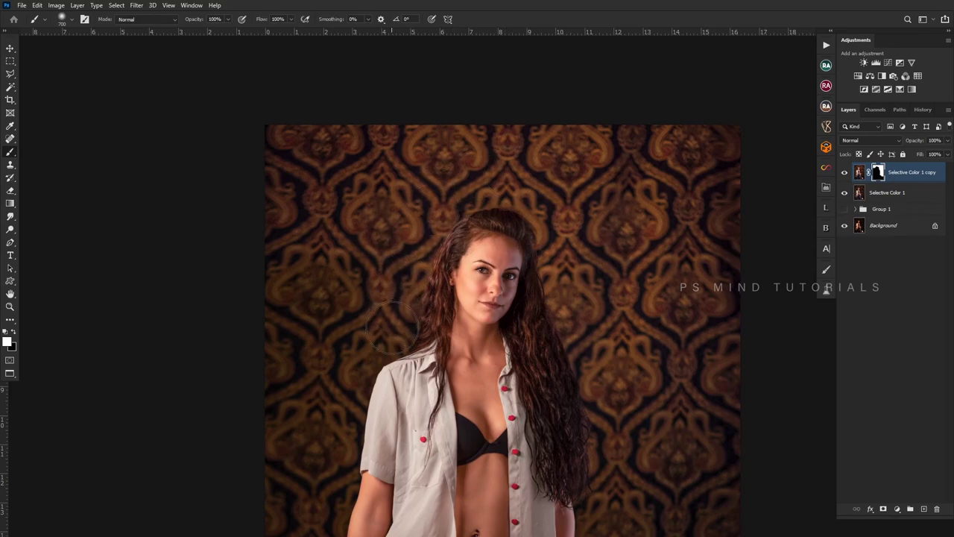
key(bracketright)
key(bracketright)
key(bracketright)
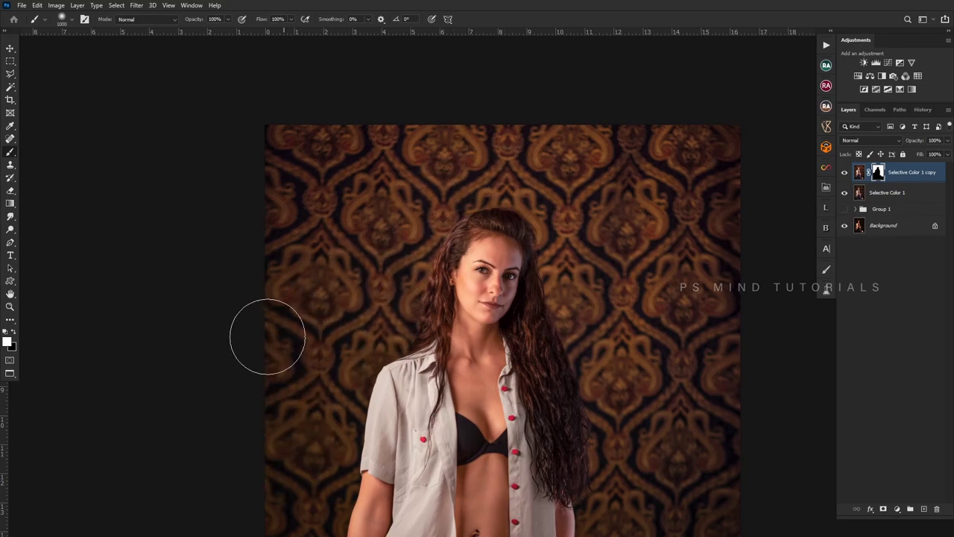
key(bracketleft)
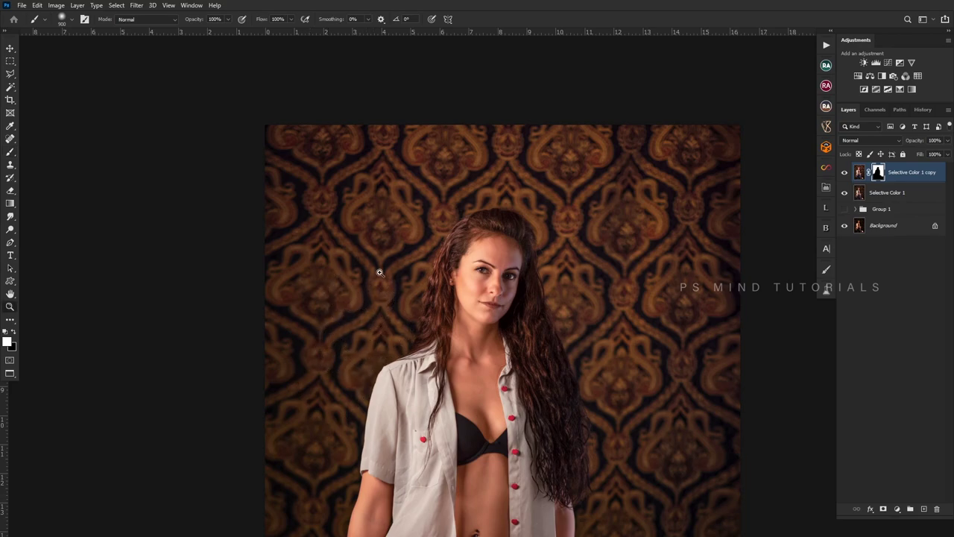
alt+click(483, 215)
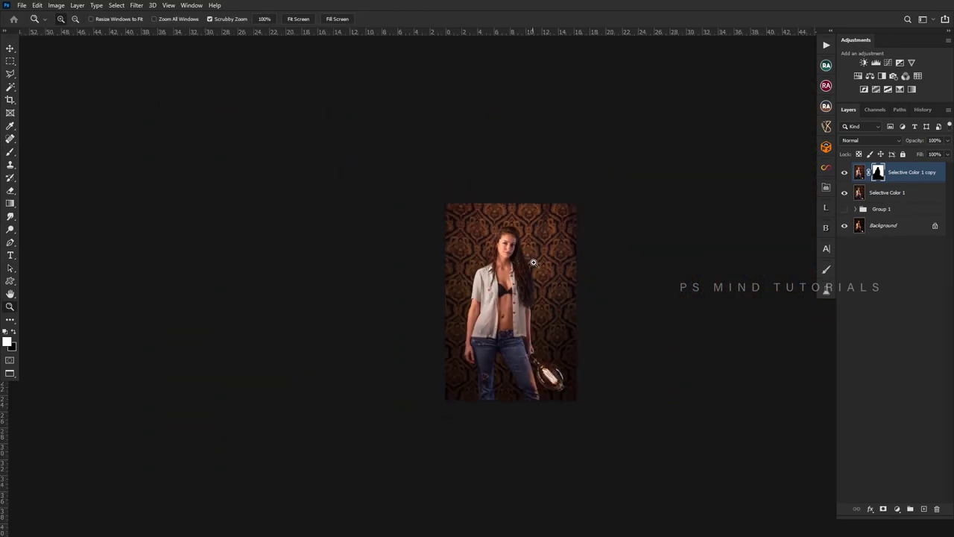
mouse_move(519, 233)
mouse_down()
mouse_move(519, 269)
mouse_move(509, 245)
mouse_up()
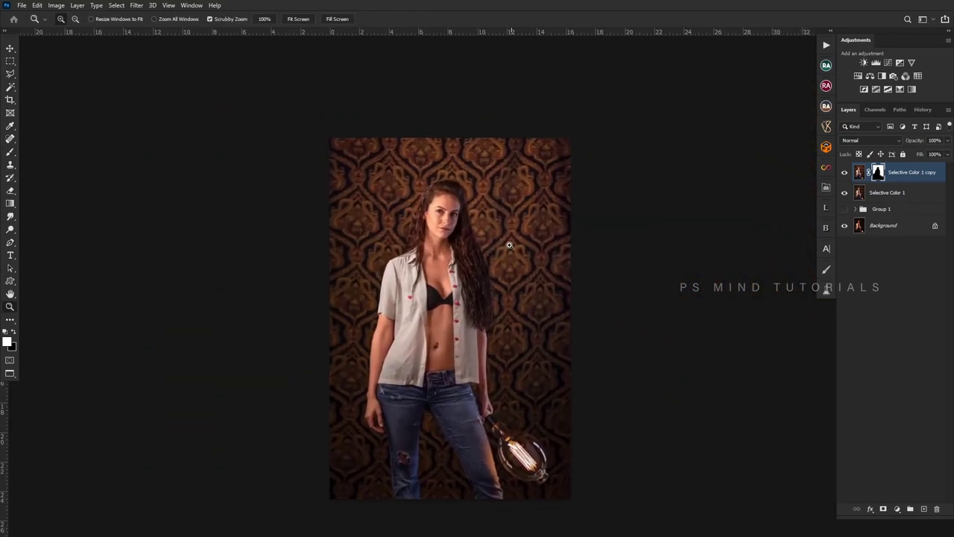
- Merge the two colour layers and duplicate the result
key(ctrl+e)
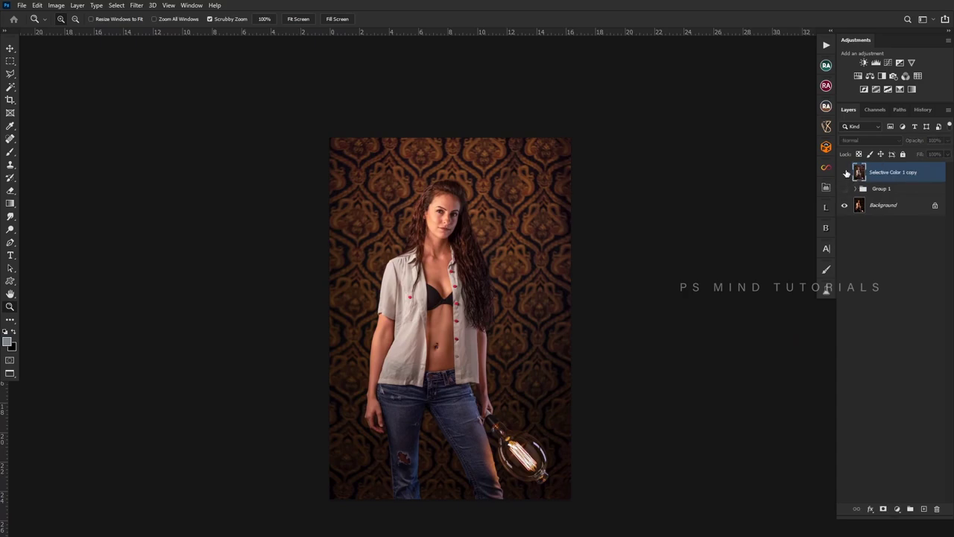
click(845, 173)
key(ctrl+j)
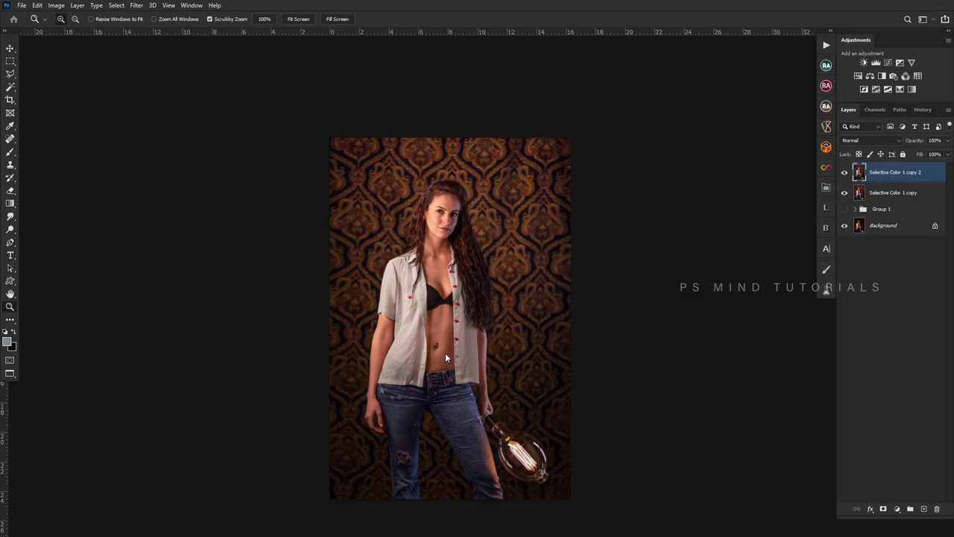
- Darken the copy with a Camera Raw graduated filter from legs to waist at Exposure -0.20
key(ctrl+shift+a)
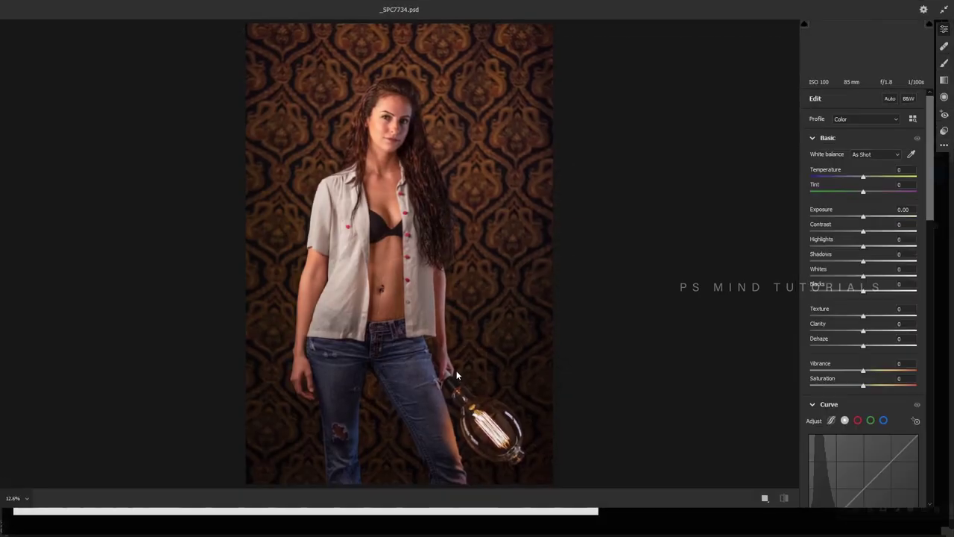
key(g)
drag(405, 419, 429, 265)
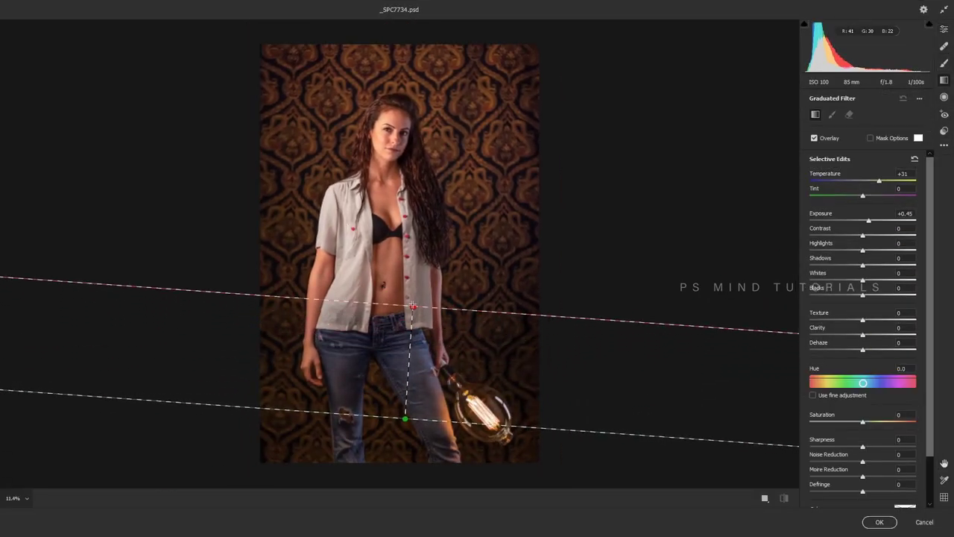
click(915, 159)
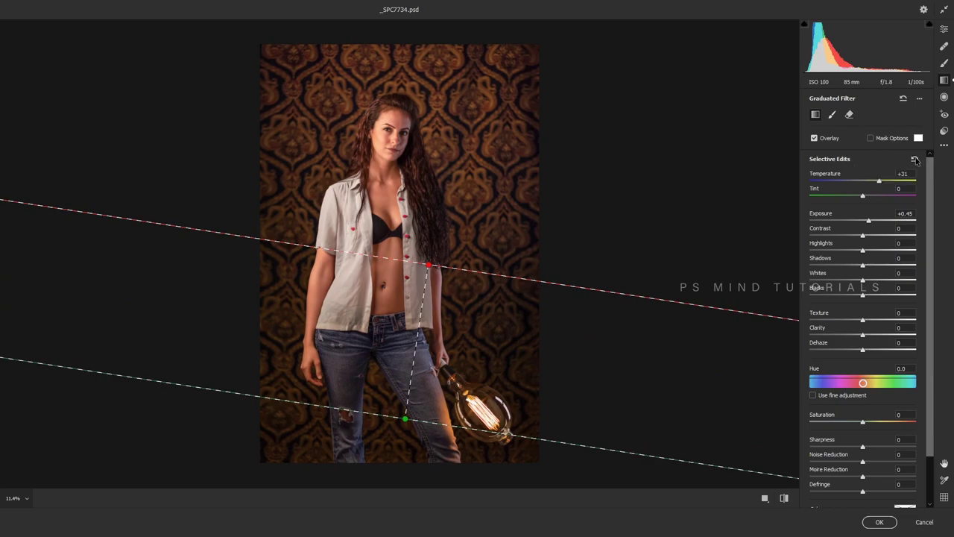
click(856, 221)
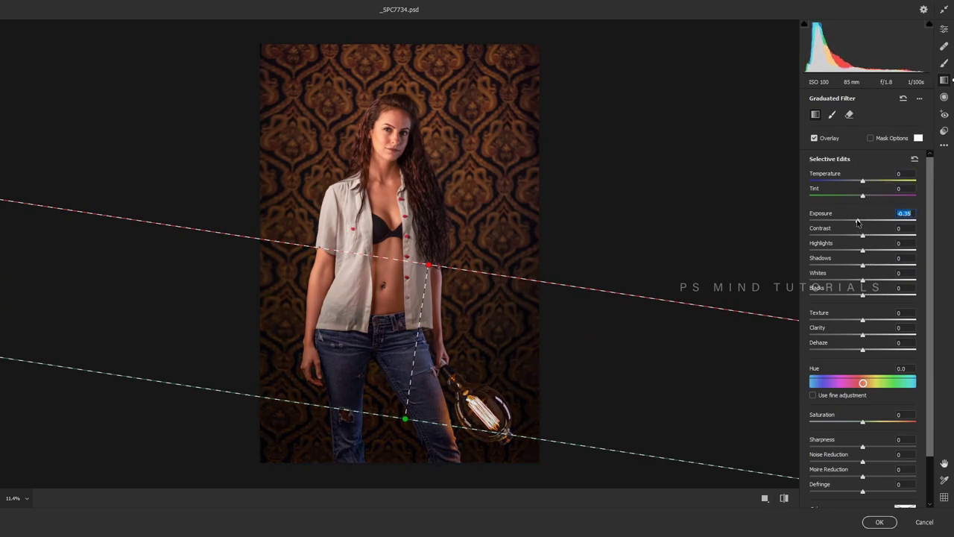
key(Return)
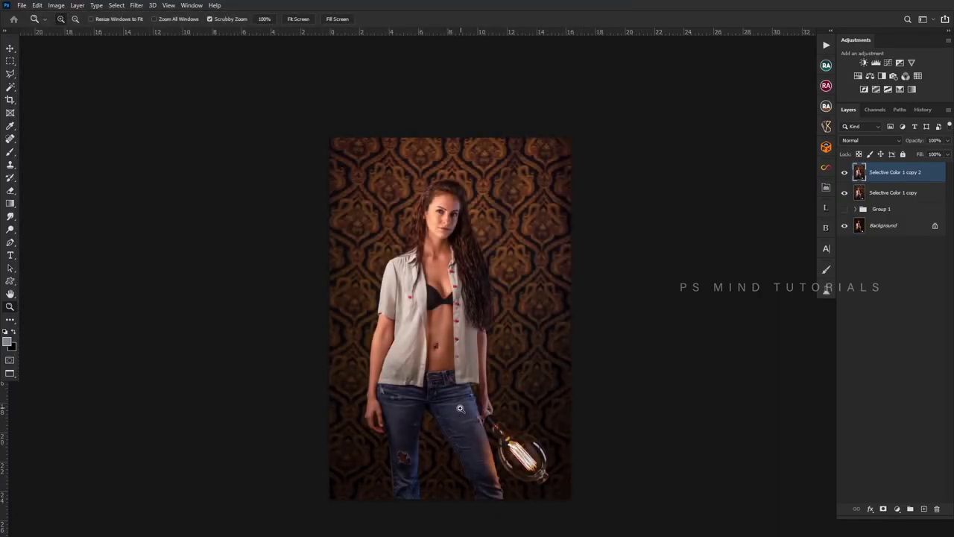
scroll(462, 440, up, 2)
- Delete the darkened-bottom layer and duplicate Selective Color 1 copy again
key(e)
key(bracketright)
key(bracketright)
key(bracketright)
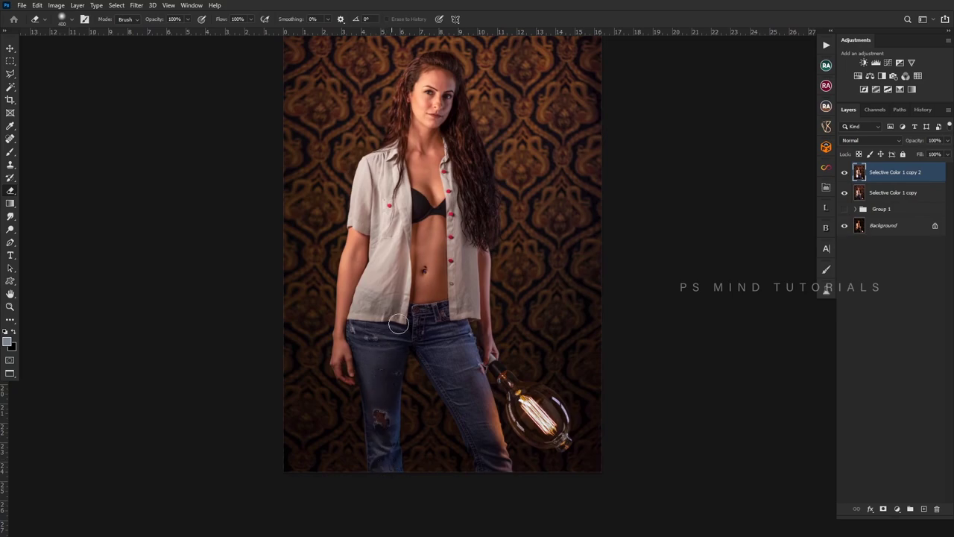
key(bracketright)
key(bracketright)
key(bracketright)
key(Delete)
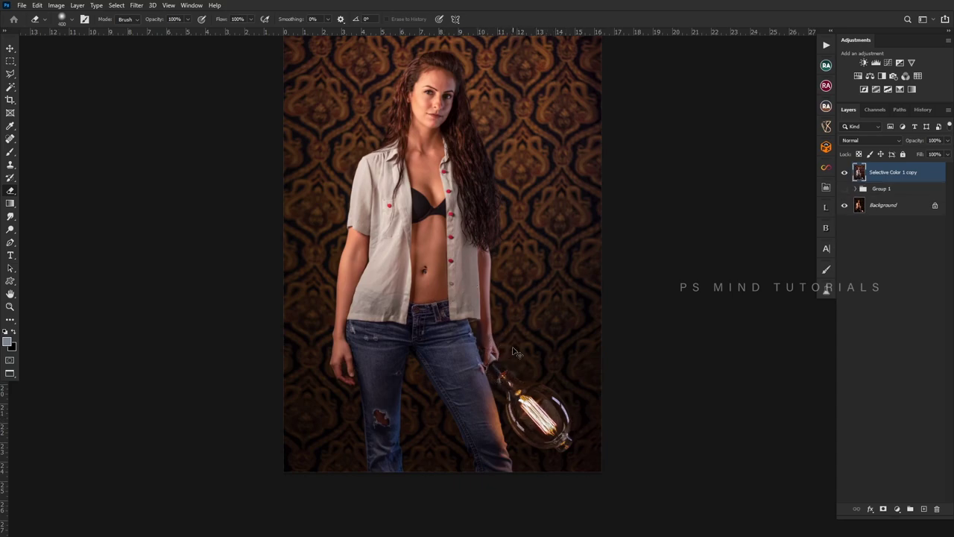
key(ctrl+j)
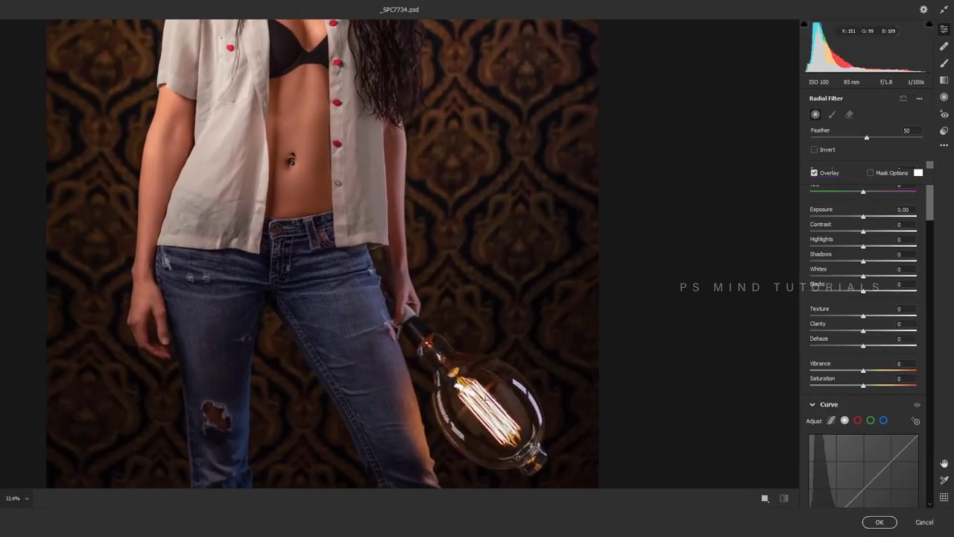
- Add a tilted radial filter around the bulb with Temperature +15 and Exposure +0.35
mouse_move(485, 400)
mouse_down()
mouse_move(505, 401)
mouse_move(495, 421)
mouse_up()
drag(867, 256, 873, 257)
mouse_move(869, 216)
mouse_down()
mouse_move(877, 217)
mouse_move(881, 257)
mouse_up()
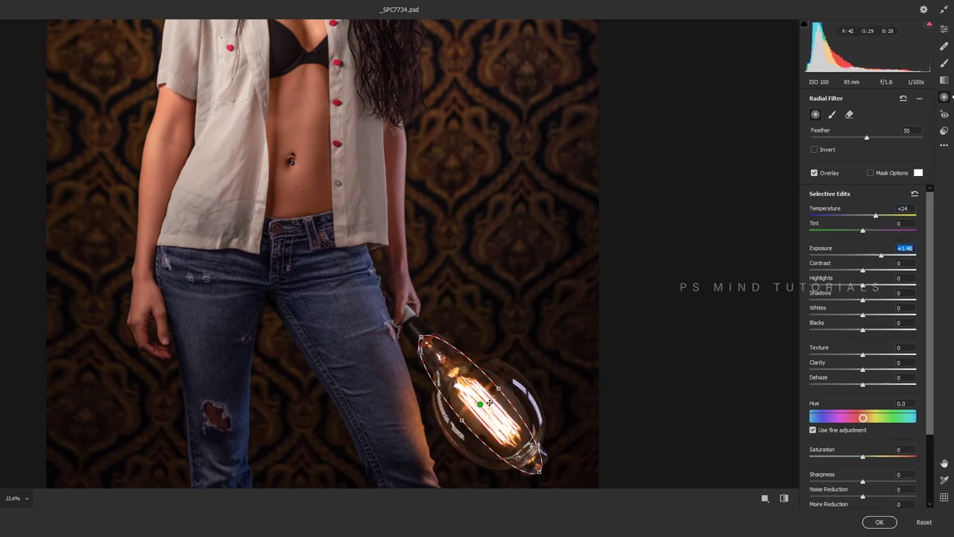
drag(511, 388, 512, 407)
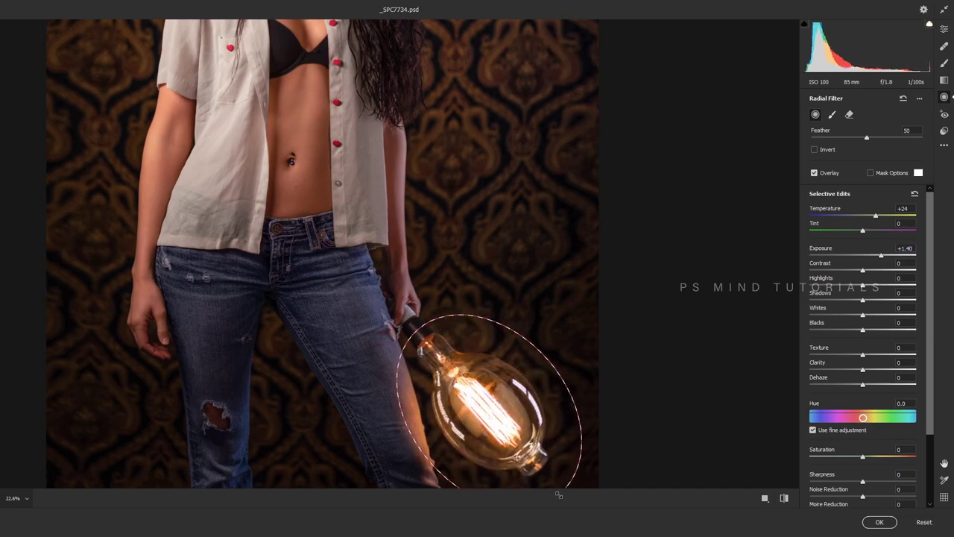
drag(512, 407, 522, 417)
click(914, 194)
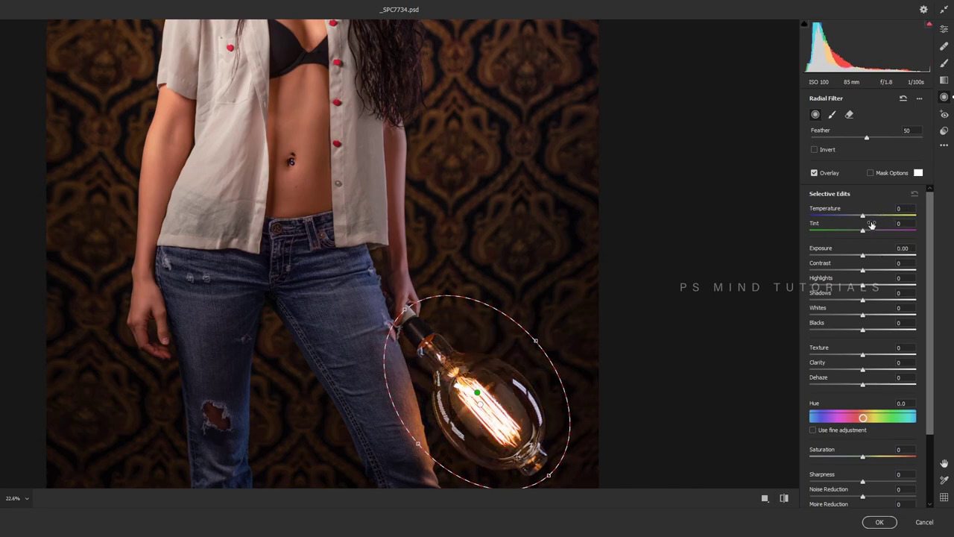
drag(862, 215, 870, 217)
drag(866, 257, 869, 258)
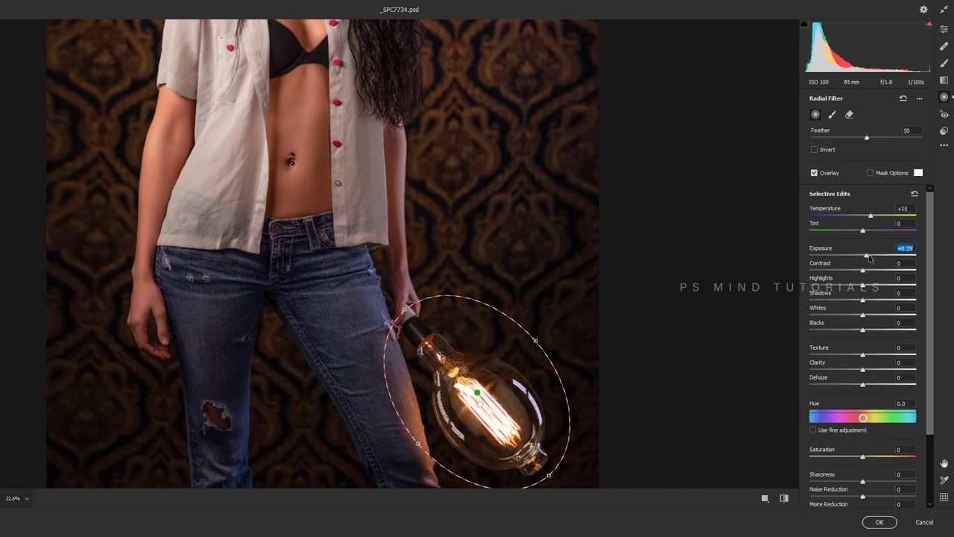
key(e)
scroll(522, 252, down, 3)
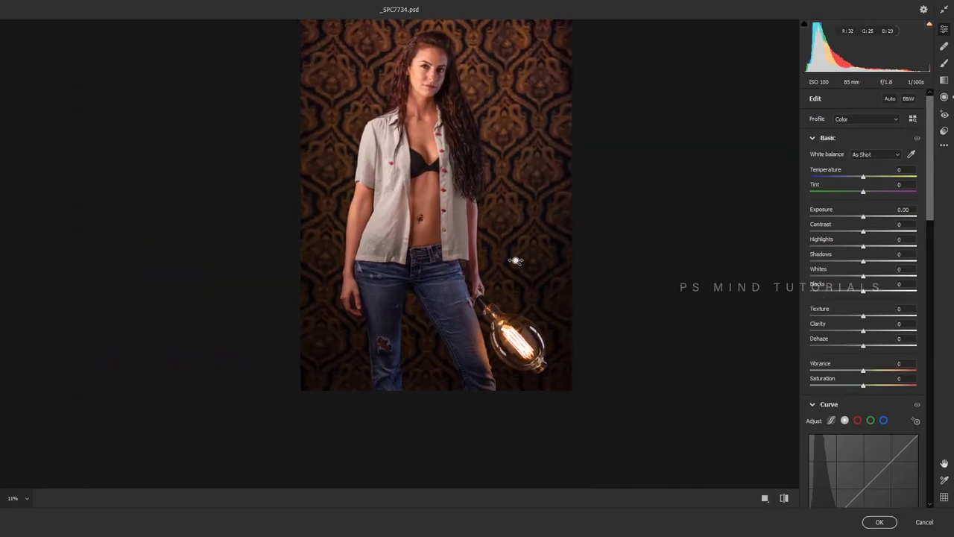
scroll(513, 260, down, 2)
scroll(483, 242, up, 1)
drag(506, 255, 514, 263)
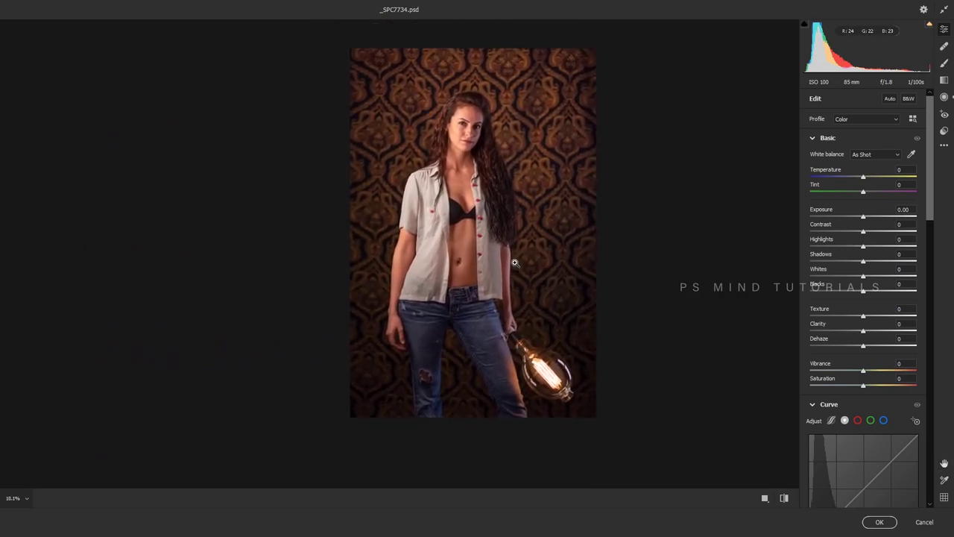
- Brighten the wallpaper above her head with another radial filter, then apply
key(j)
drag(539, 69, 680, 200)
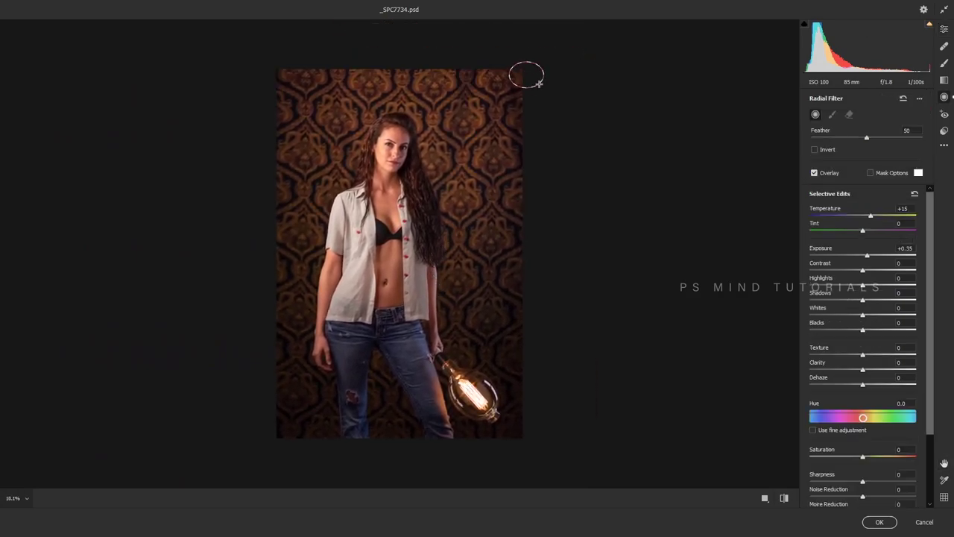
click(874, 256)
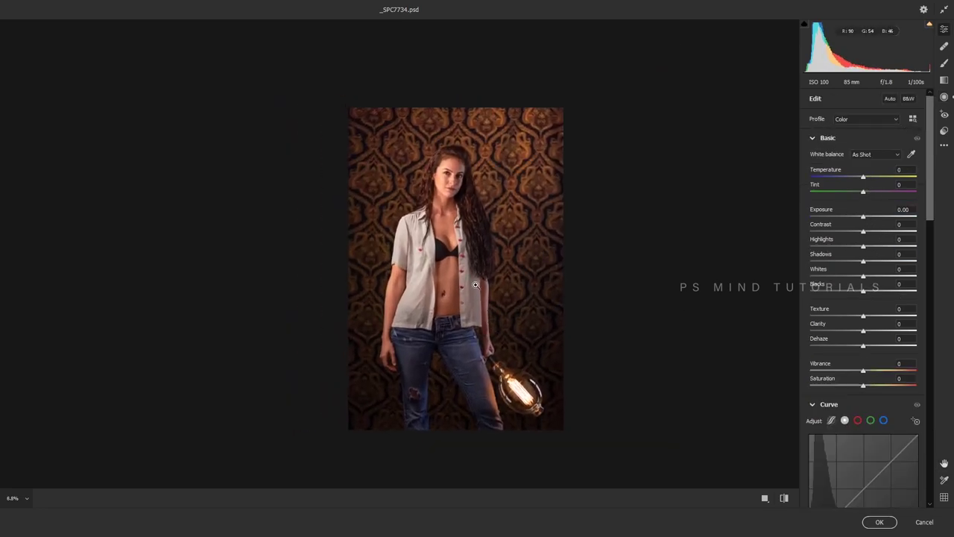
key(Return)
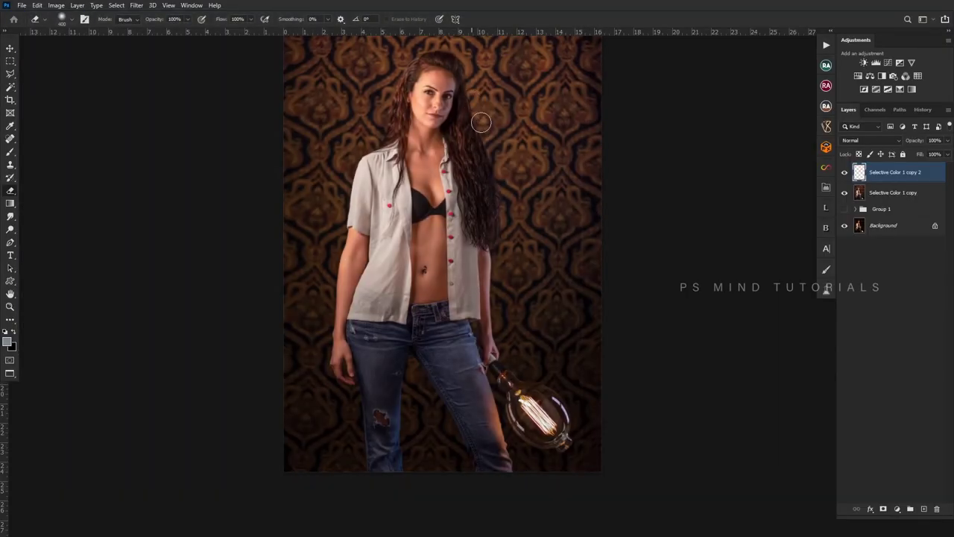
- Zoom in on the face and delete the older Selective Color 1 copy layer
key(z)
mouse_move(528, 196)
mouse_down()
mouse_move(511, 196)
mouse_move(545, 215)
mouse_move(491, 183)
mouse_move(505, 225)
mouse_move(518, 225)
mouse_up()
click(861, 195)
key(Delete)
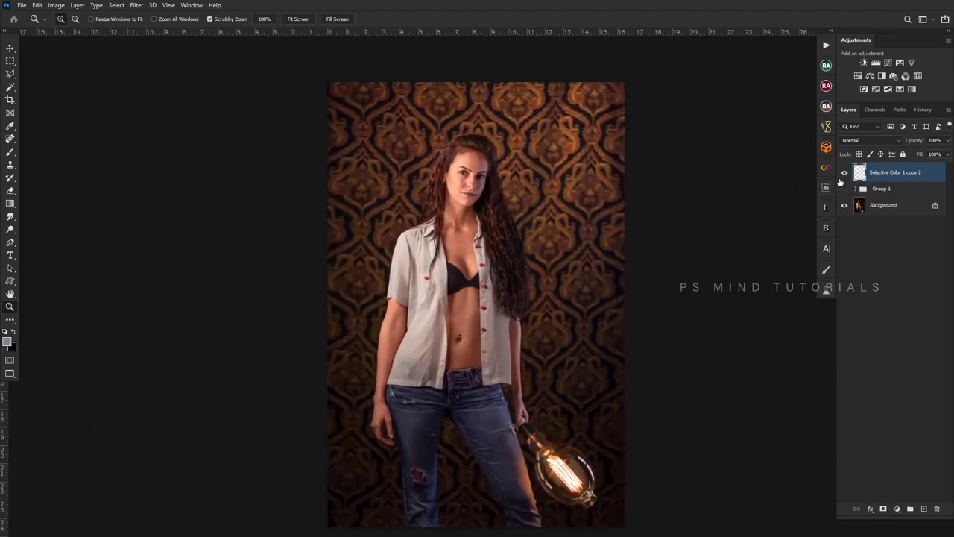
- Toggle the top glow layer's visibility to compare before and after, then zoom out
click(844, 174)
click(845, 174)
click(845, 176)
drag(560, 318, 472, 272)
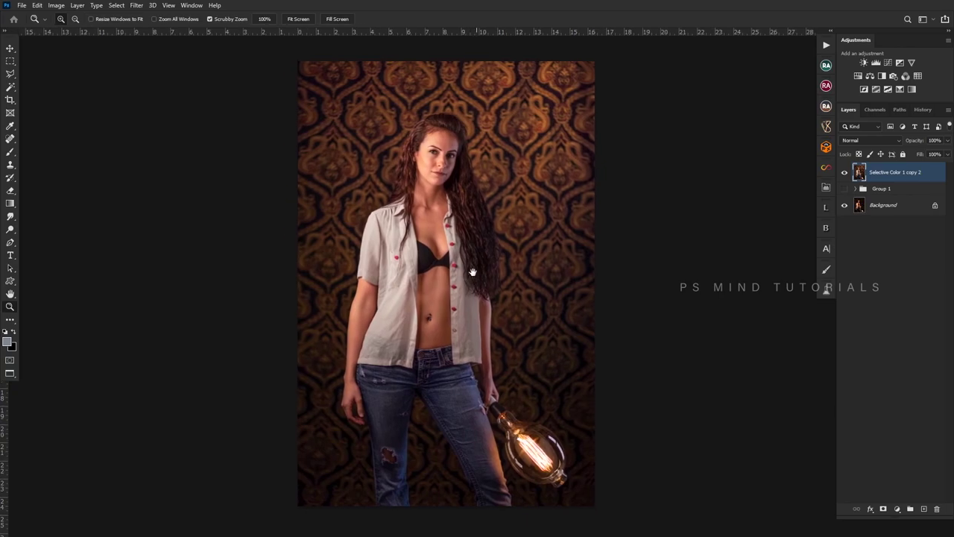
click(845, 172)
text(Vignette)
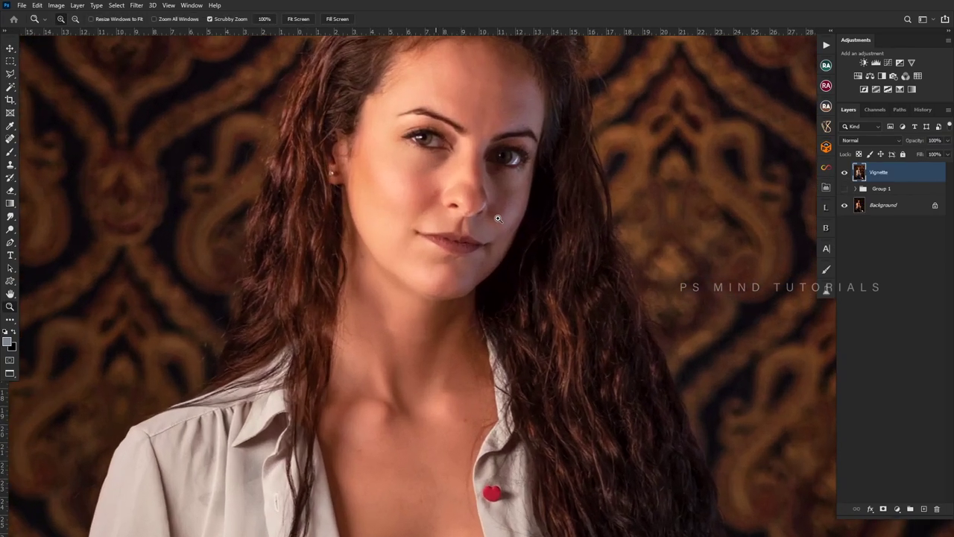
mouse_move(497, 218)
mouse_down()
mouse_move(474, 211)
mouse_move(506, 226)
mouse_up()
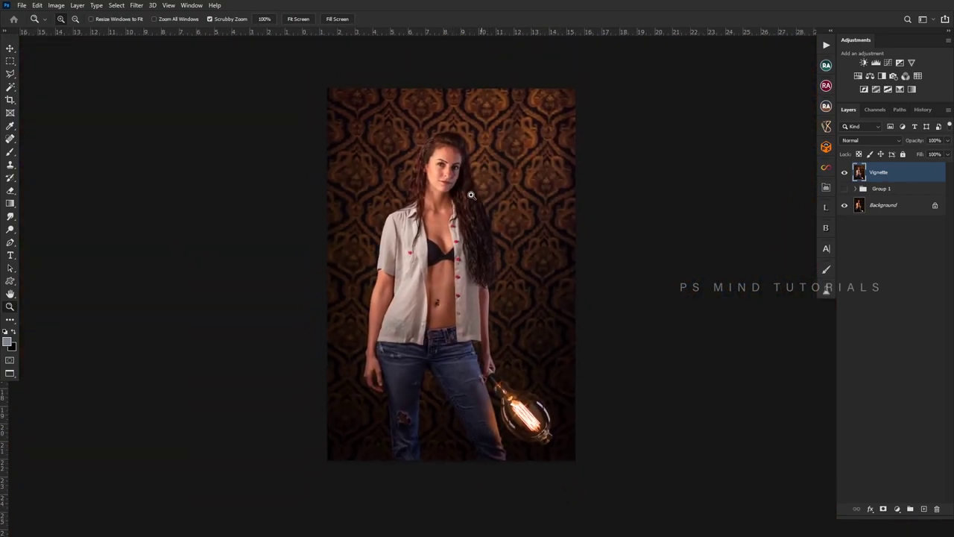
- Add a Curves 1 layer with white point raised at input 197, and invert its mask to black
mouse_move(505, 226)
mouse_down()
mouse_move(483, 194)
mouse_move(508, 235)
mouse_move(490, 231)
mouse_up()
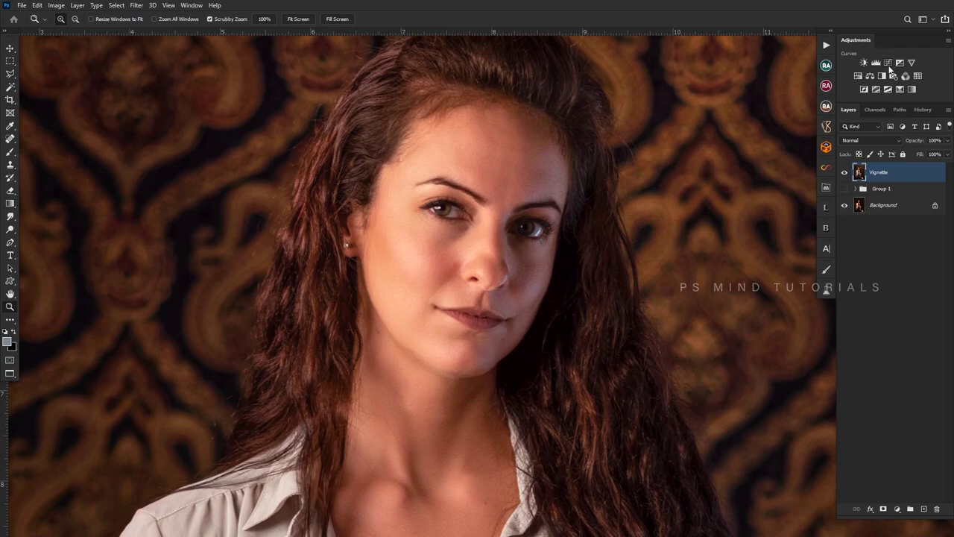
click(887, 64)
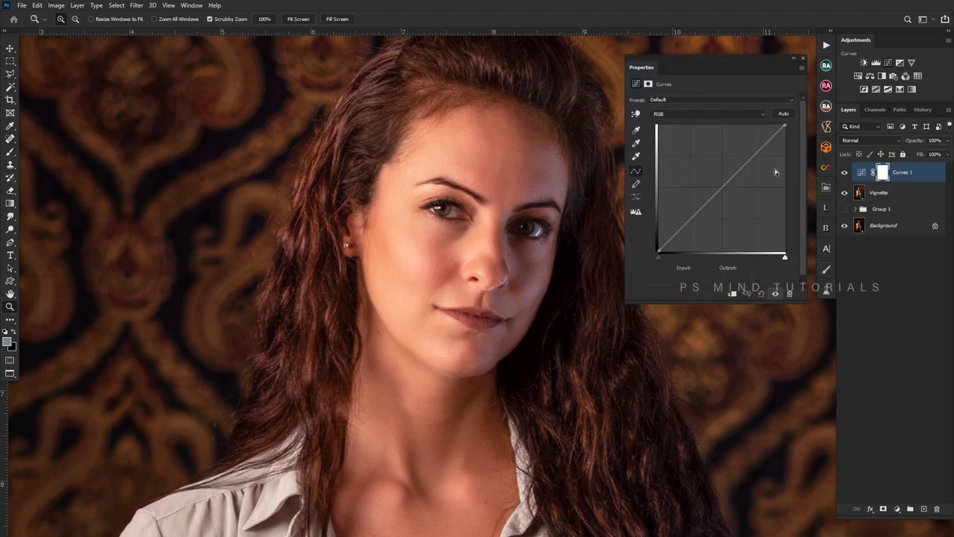
mouse_move(719, 190)
mouse_down()
mouse_move(716, 181)
mouse_move(791, 119)
mouse_move(763, 124)
mouse_move(755, 114)
mouse_up()
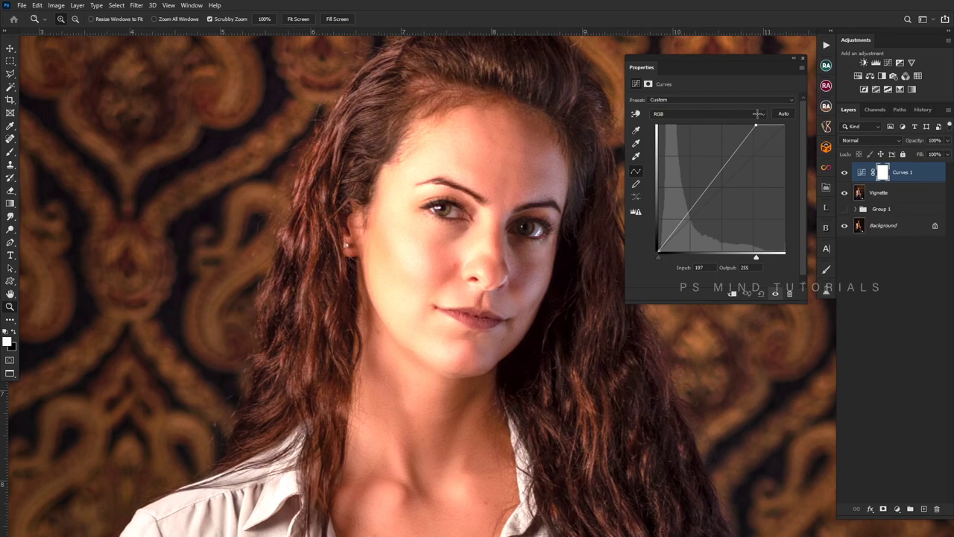
click(803, 59)
key(ctrl+i)
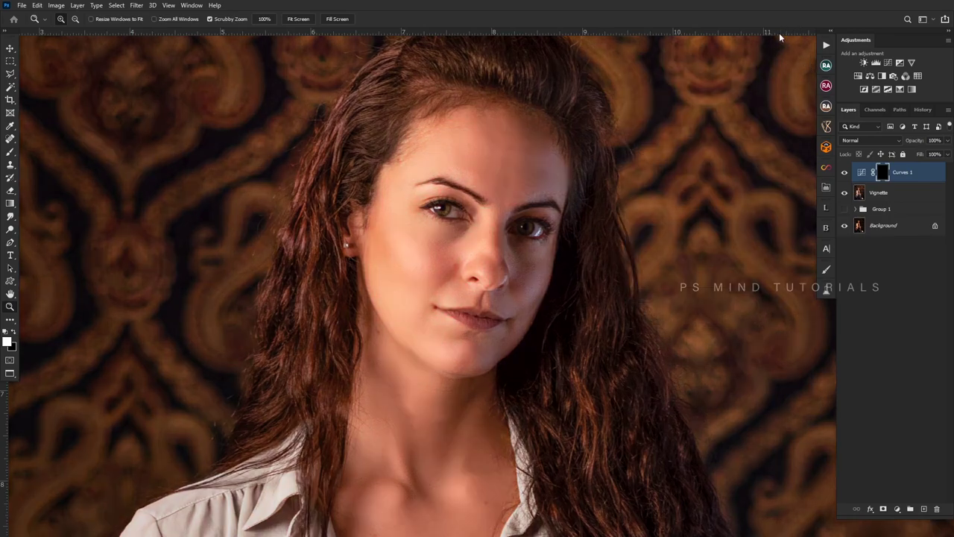
- Paint white on the Curves 1 mask over hair strands along the crown, left side and top
key(b)
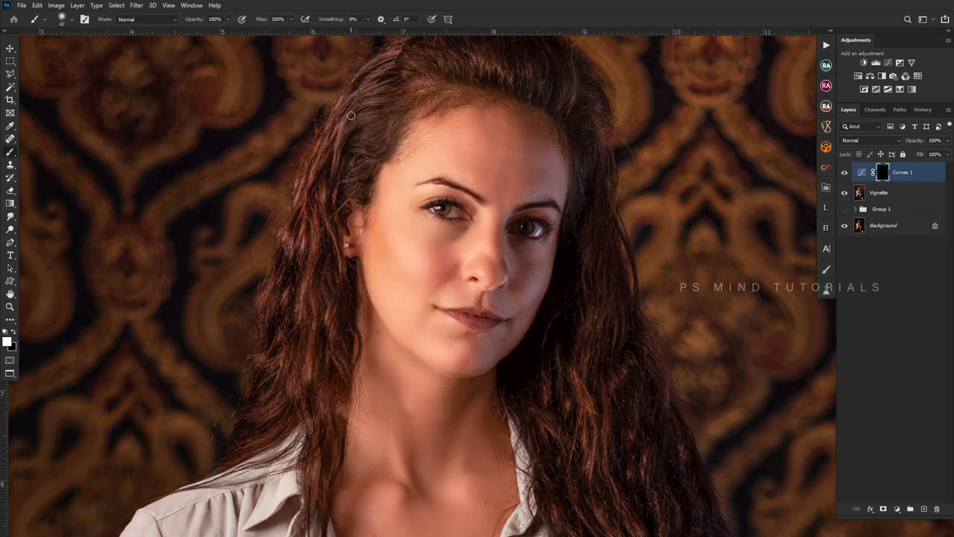
mouse_move(350, 115)
mouse_down()
mouse_move(308, 295)
mouse_move(326, 346)
mouse_move(334, 267)
mouse_up()
drag(276, 301, 321, 481)
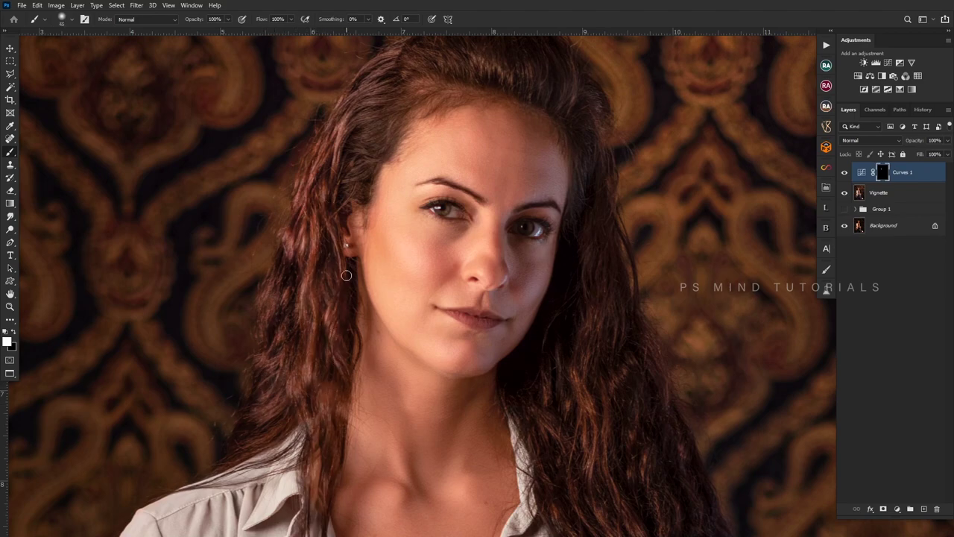
drag(362, 159, 376, 93)
drag(443, 76, 379, 215)
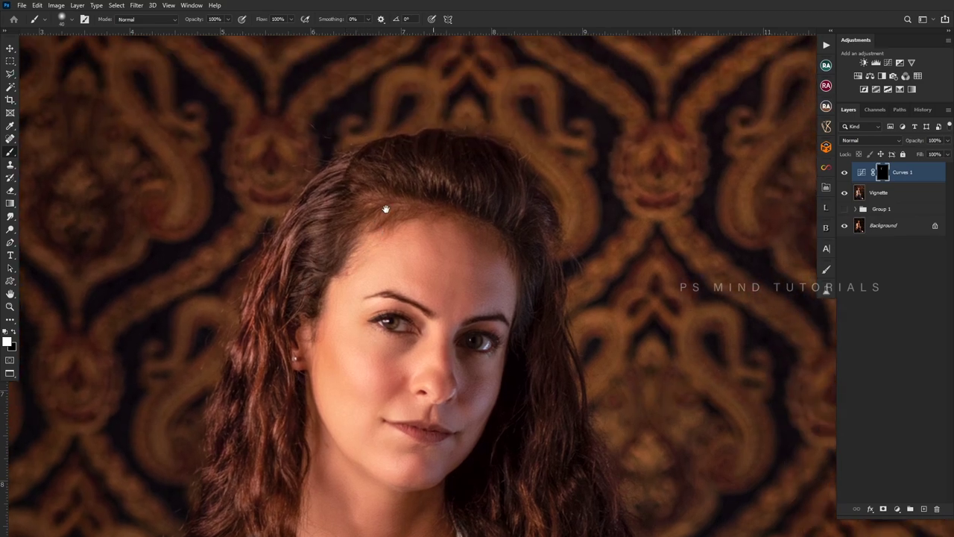
mouse_move(346, 183)
mouse_down()
mouse_move(331, 253)
mouse_move(385, 167)
mouse_move(509, 202)
mouse_move(547, 279)
mouse_up()
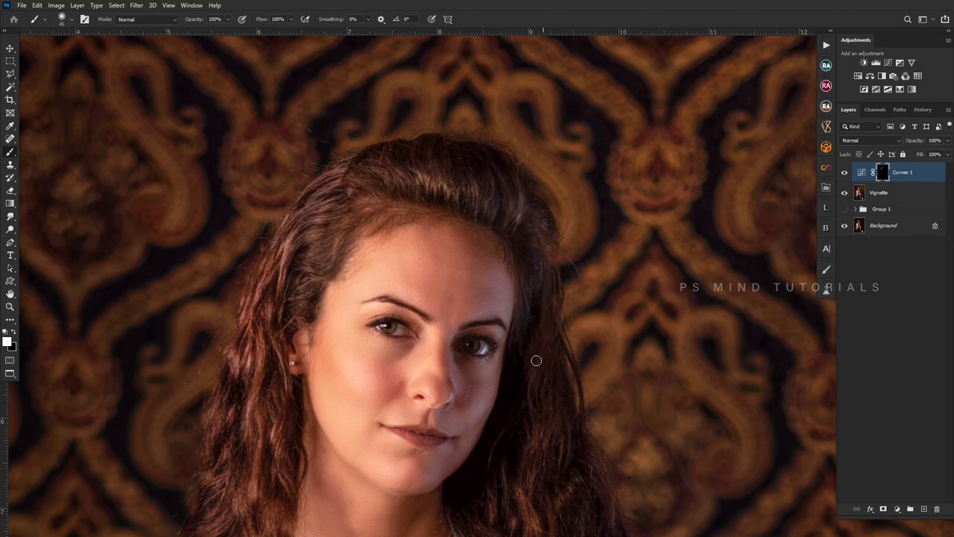
- Brighten more hair strands on the right side, then zoom out to the whole portrait
drag(536, 360, 513, 273)
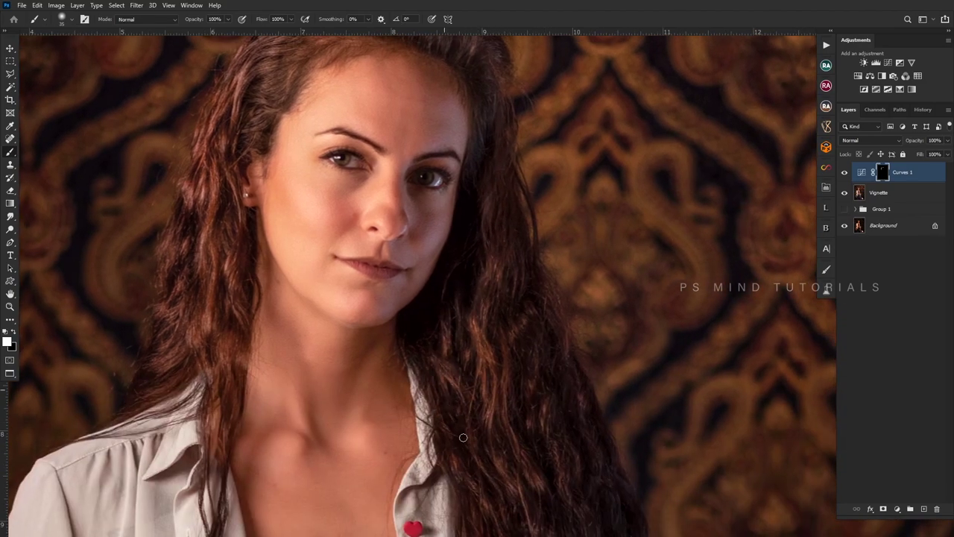
mouse_move(463, 437)
mouse_down()
mouse_move(512, 320)
mouse_move(547, 436)
mouse_up()
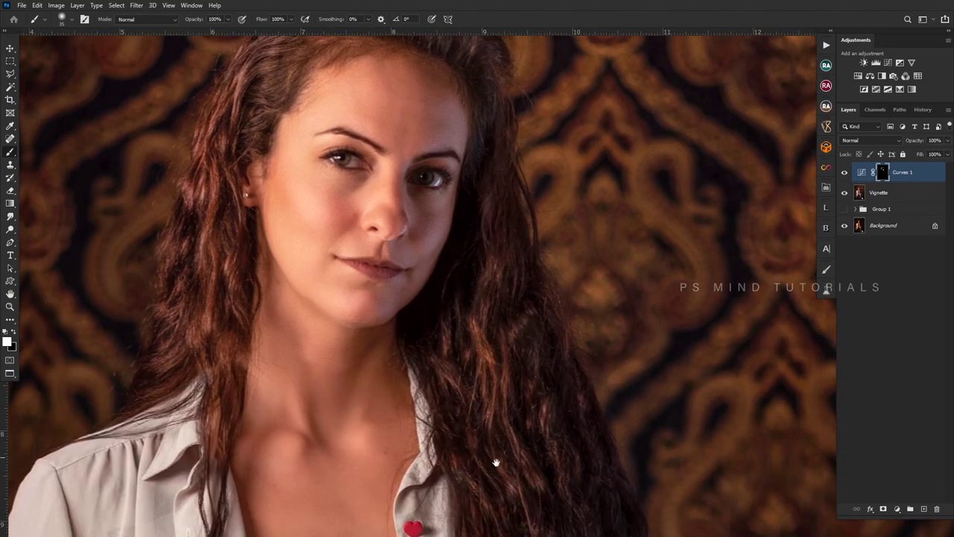
drag(494, 457, 469, 283)
drag(493, 331, 542, 335)
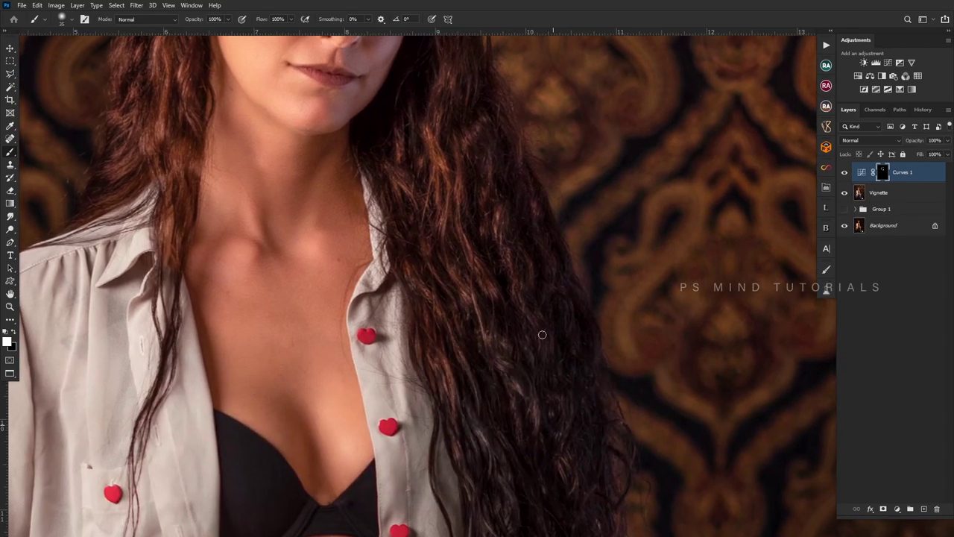
drag(559, 422, 470, 292)
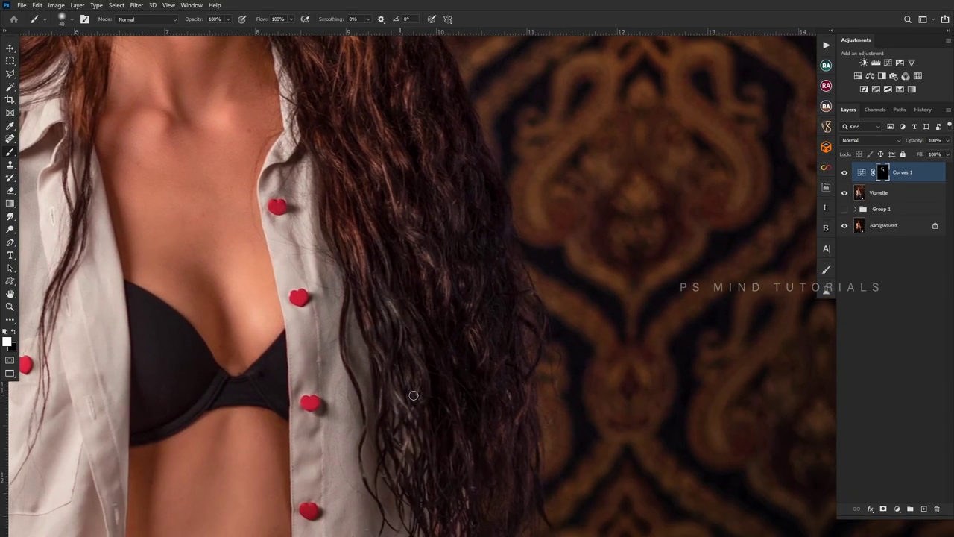
key(z)
scroll(478, 263, down, 5)
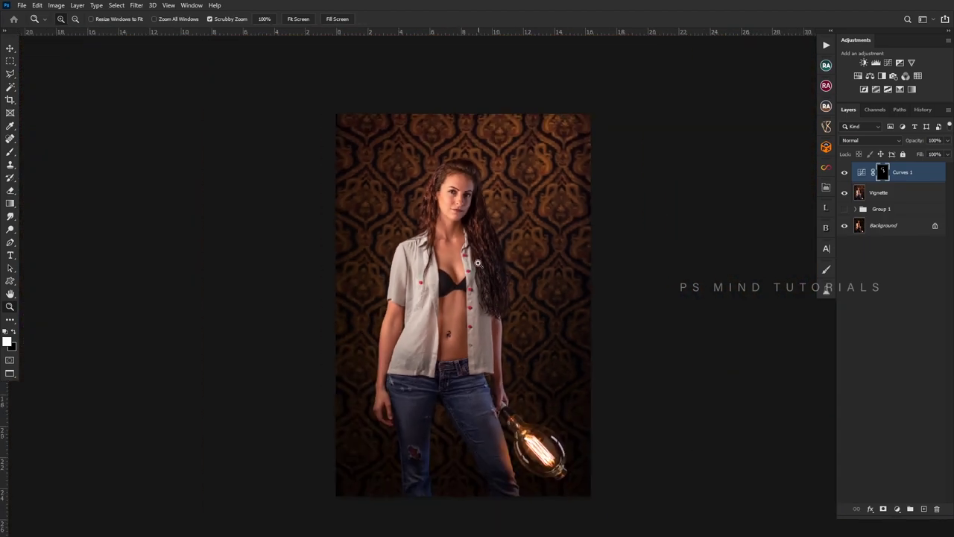
scroll(467, 184, up, 5)
scroll(526, 251, down, 2)
scroll(514, 246, down, 1)
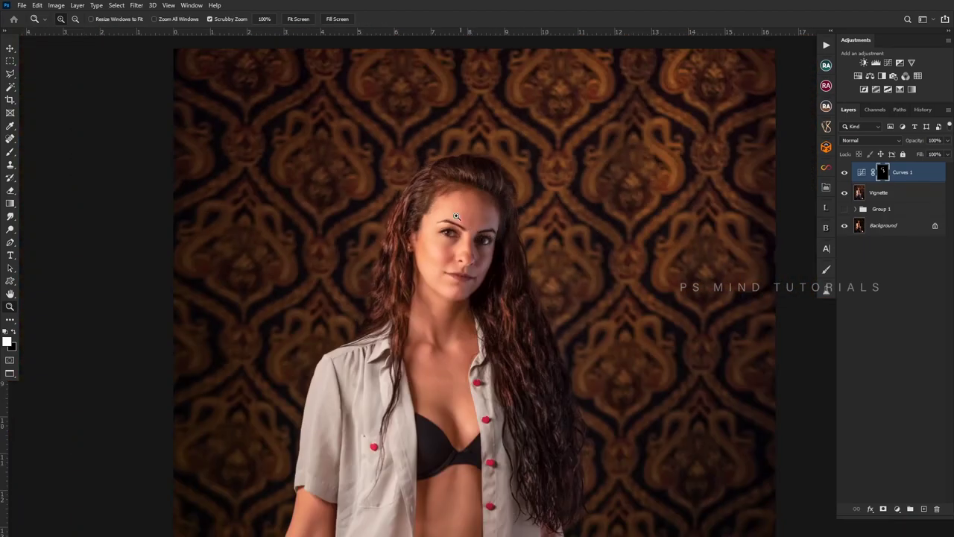
scroll(494, 236, up, 2)
- Duplicate Curves 1, black out the copy's mask, reset its curve and raise the black point to 27
key(ctrl+j)
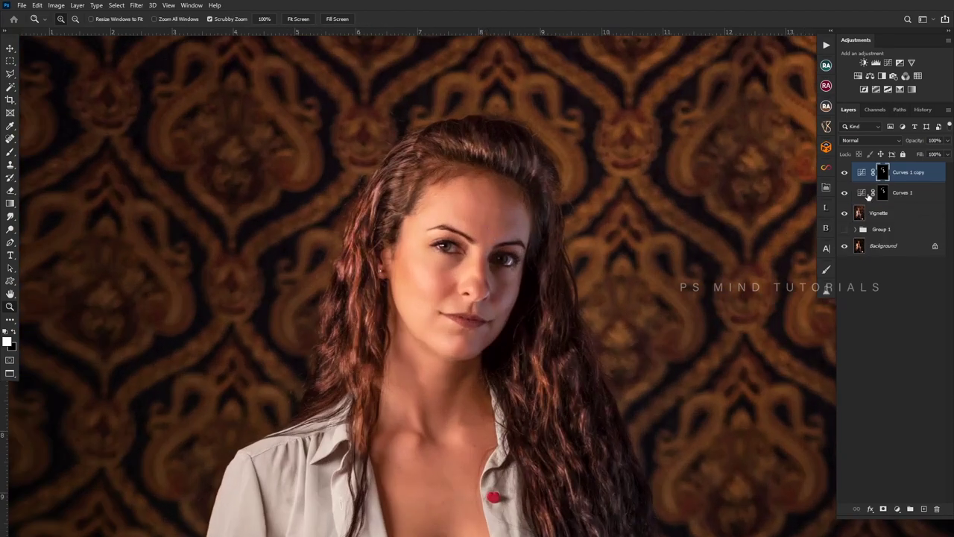
key(ctrl+BackSpace)
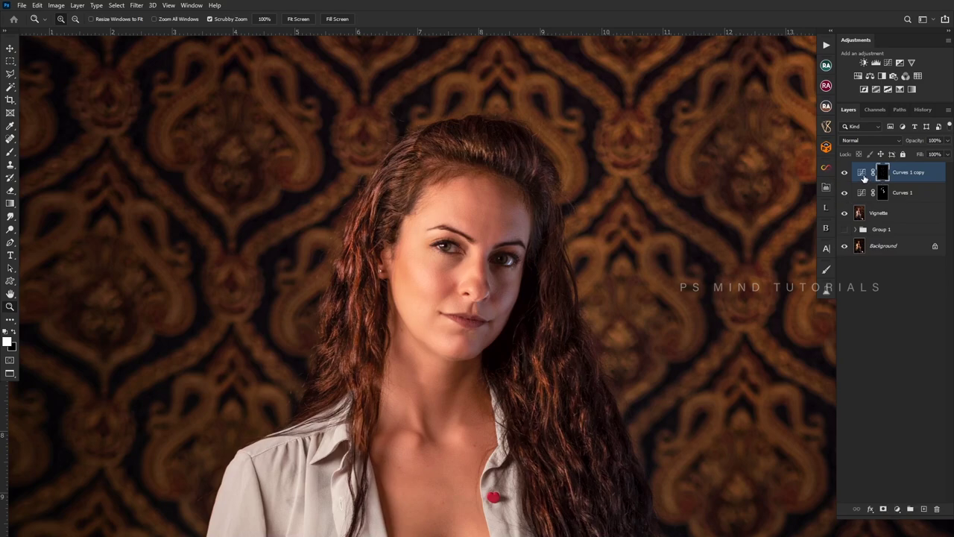
double_click(863, 175)
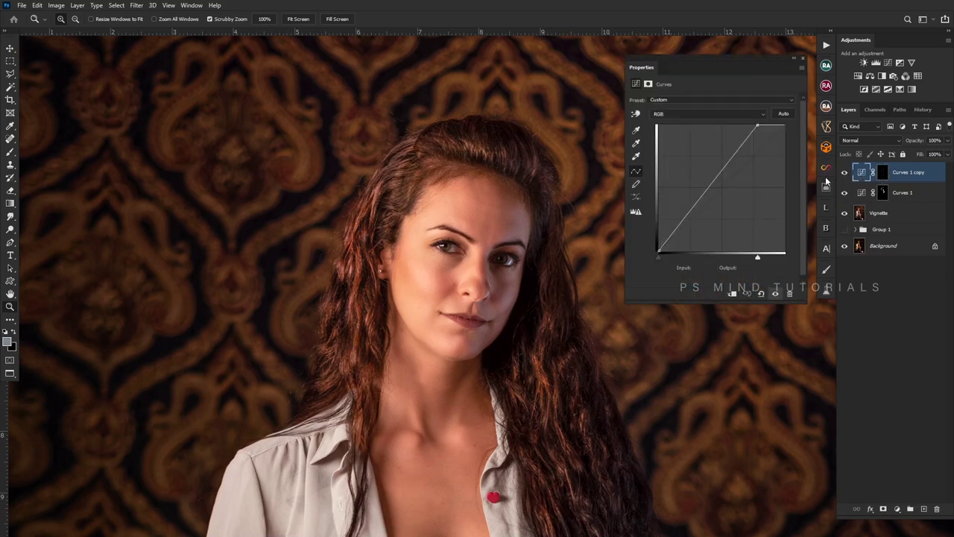
click(757, 126)
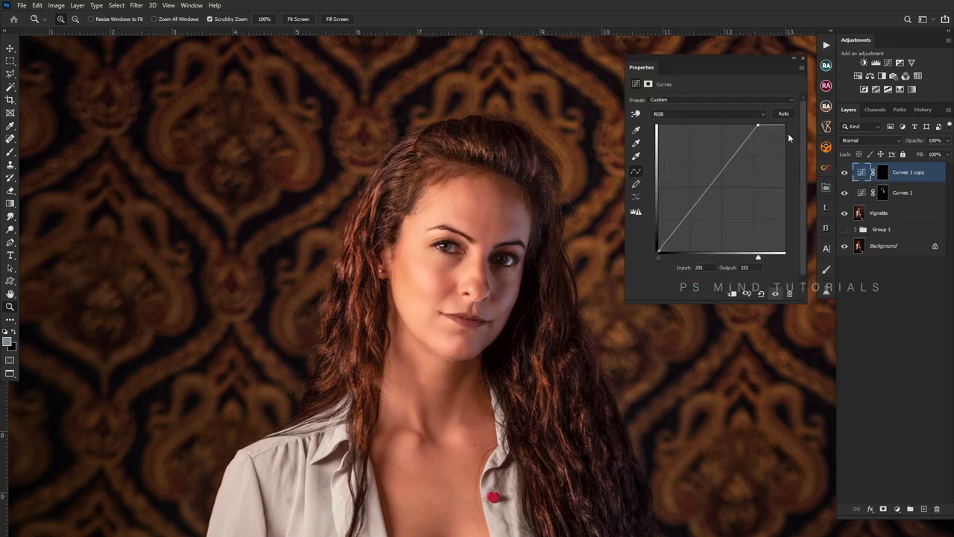
click(761, 294)
drag(661, 253, 672, 249)
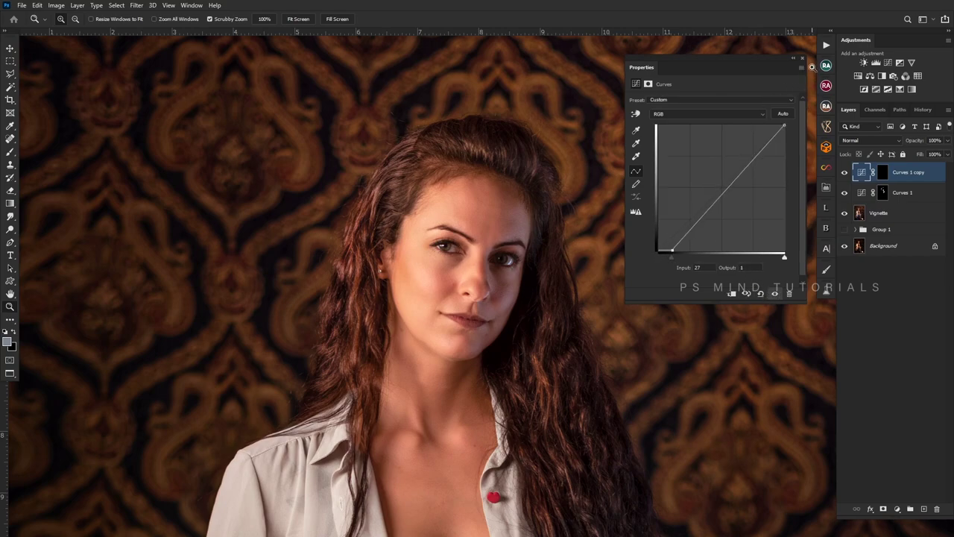
click(802, 59)
- Get the Brush tool with the Curves 1 copy mask targeted, and zoom out
key(b)
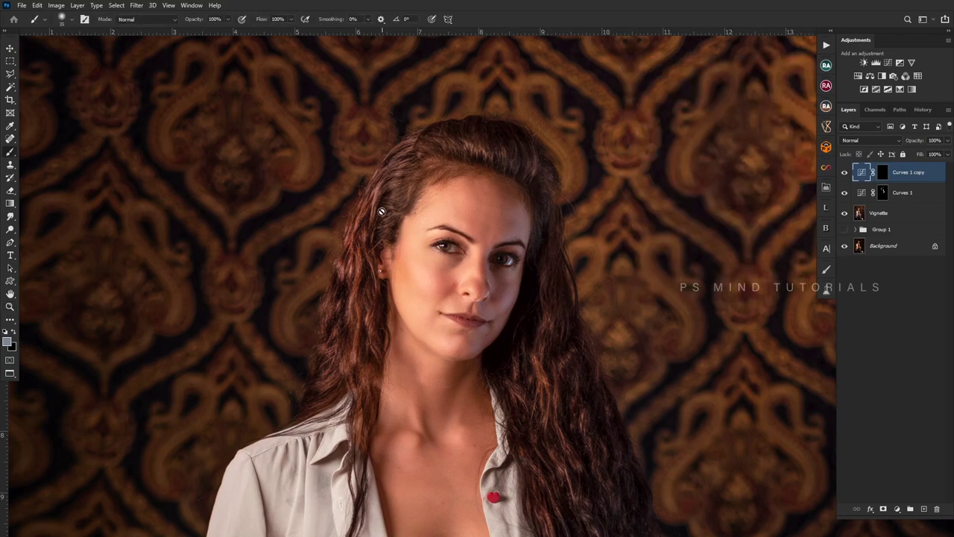
click(878, 175)
key(z)
drag(444, 247, 358, 250)
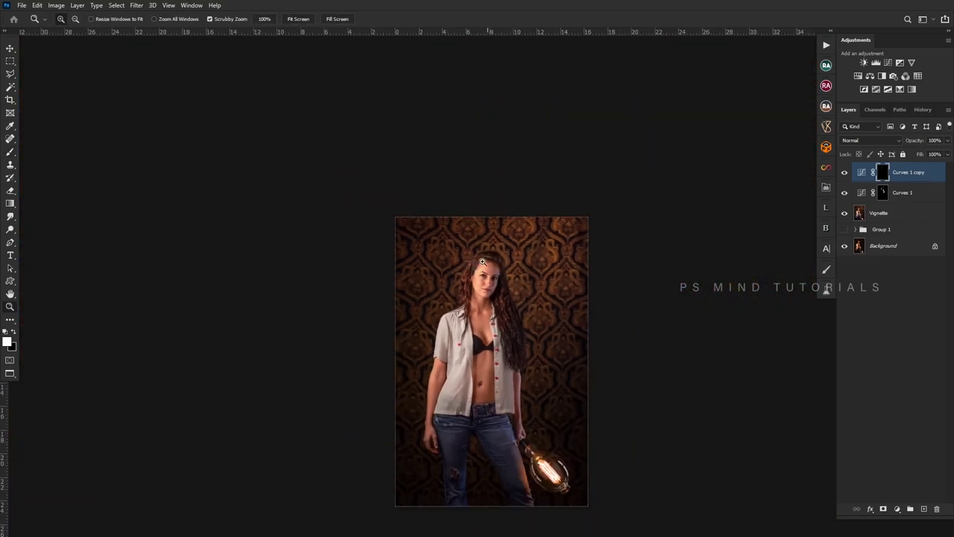
- Add a midtone-brightening Curves 2, a Brightness/Contrast 2 with Contrast 8, and a Curves 3
drag(417, 283, 483, 286)
click(887, 62)
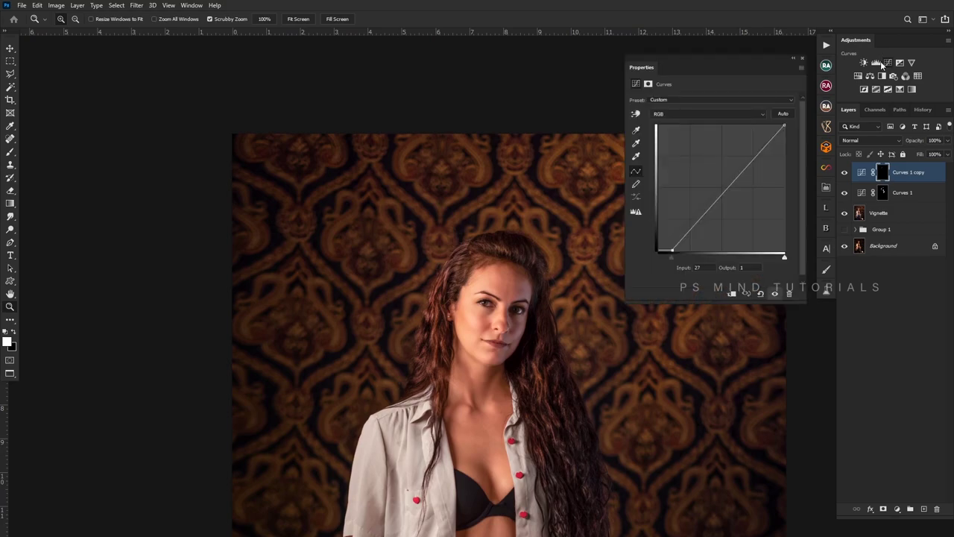
click(716, 187)
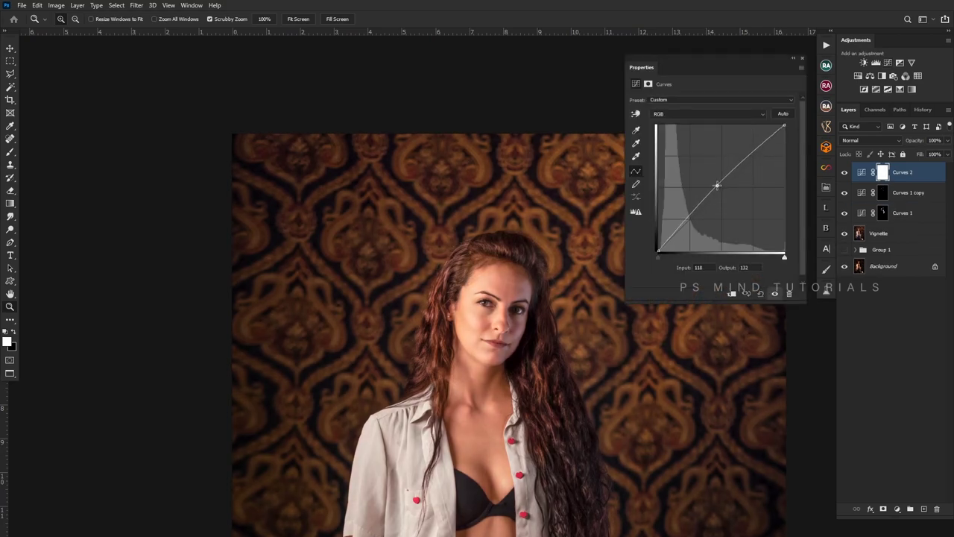
click(863, 63)
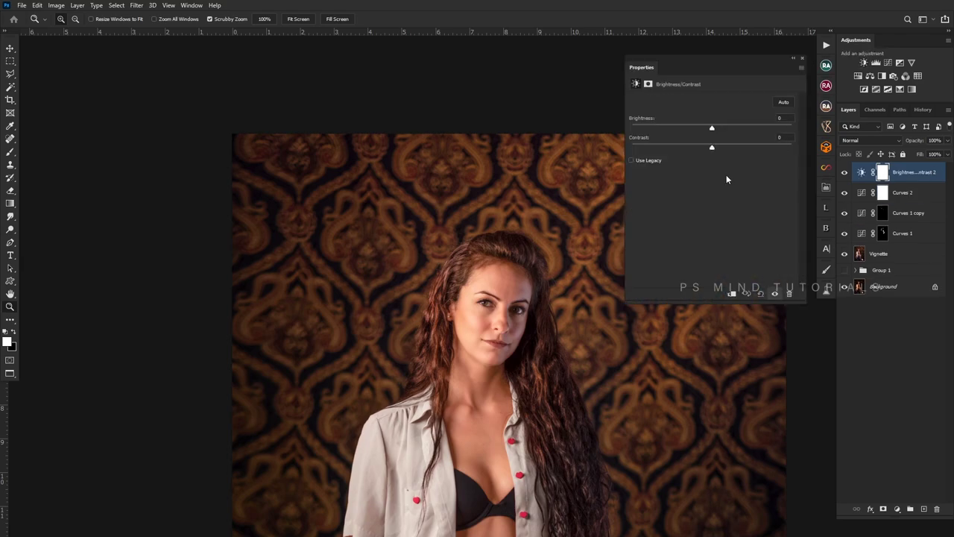
click(876, 62)
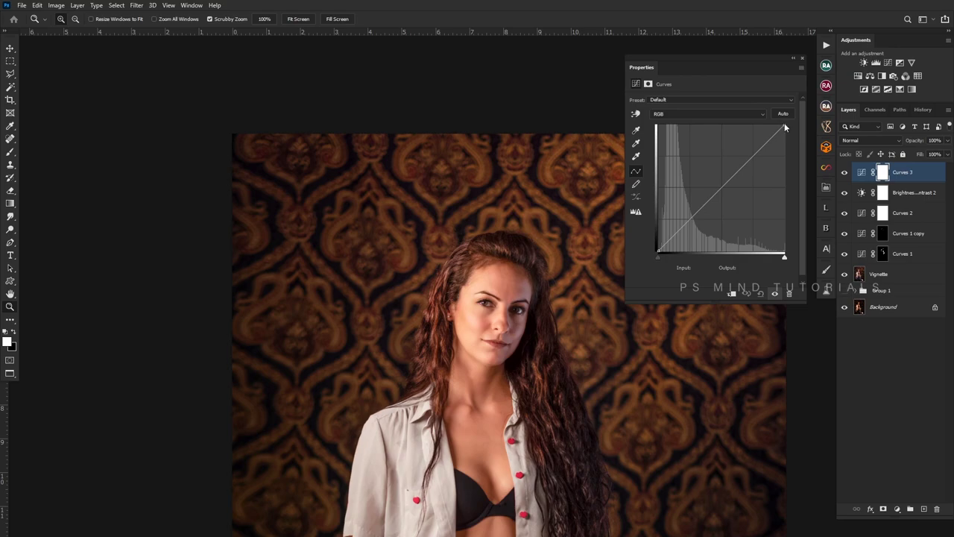
drag(784, 128, 782, 126)
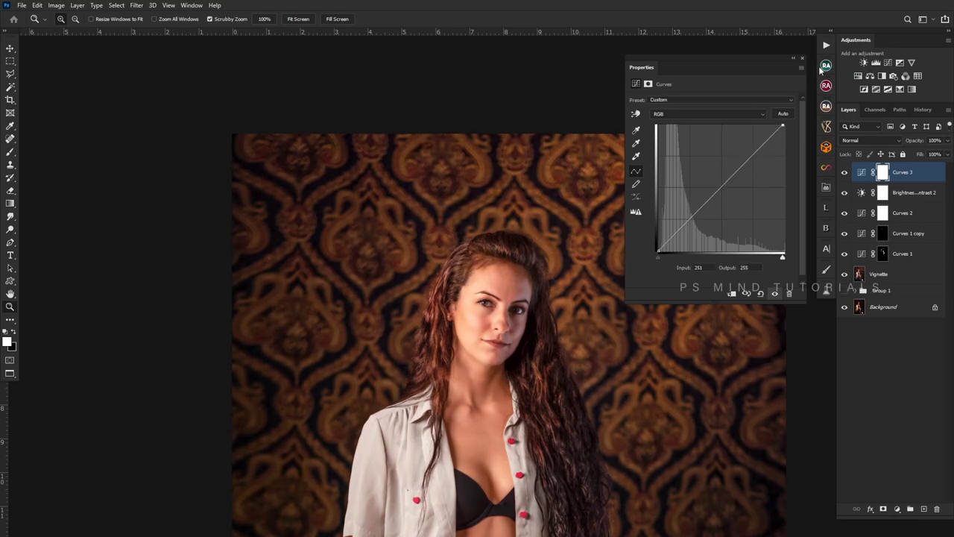
click(802, 58)
- Pull the Curves 3 white point to 235, group the three layers as Group 3 with a black mask
double_click(862, 174)
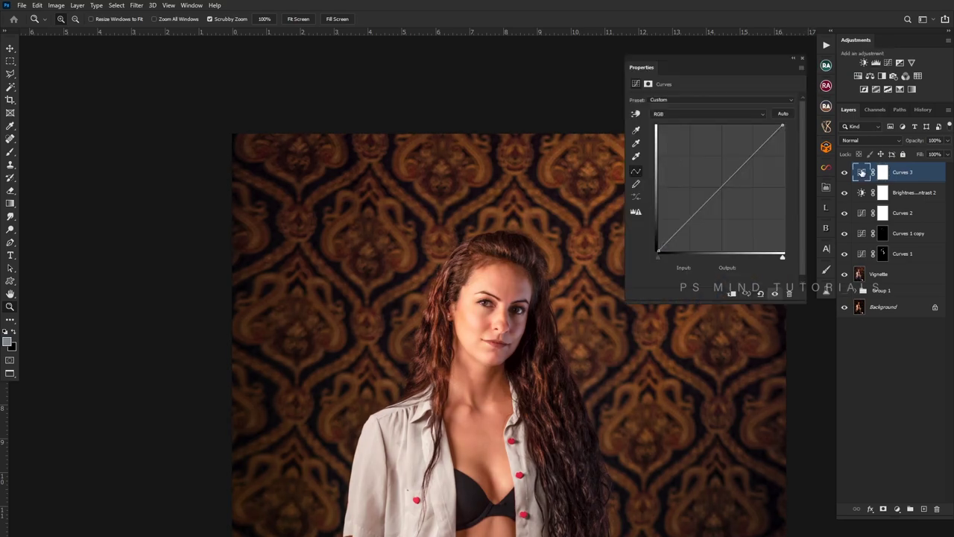
drag(783, 128, 775, 124)
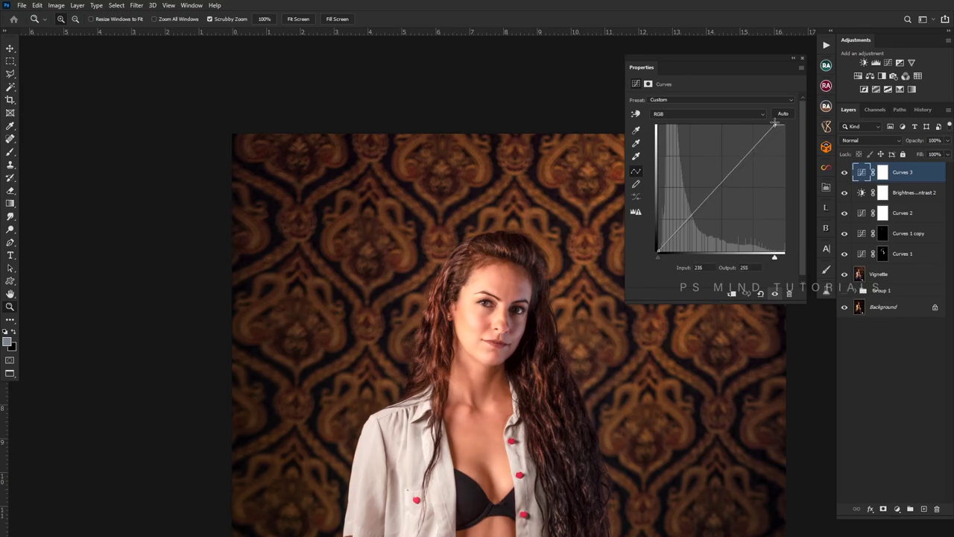
click(803, 58)
shift+click(897, 211)
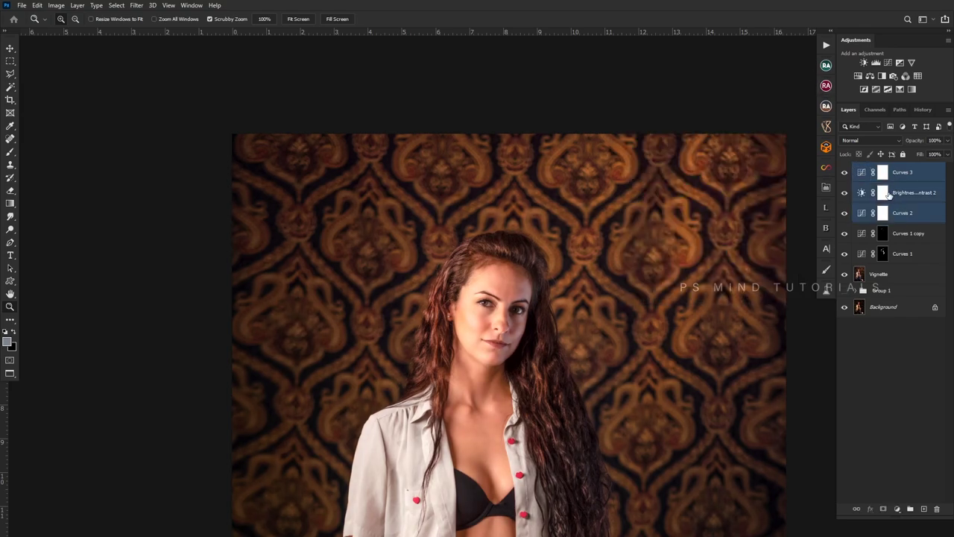
key(ctrl+g)
alt+click(883, 507)
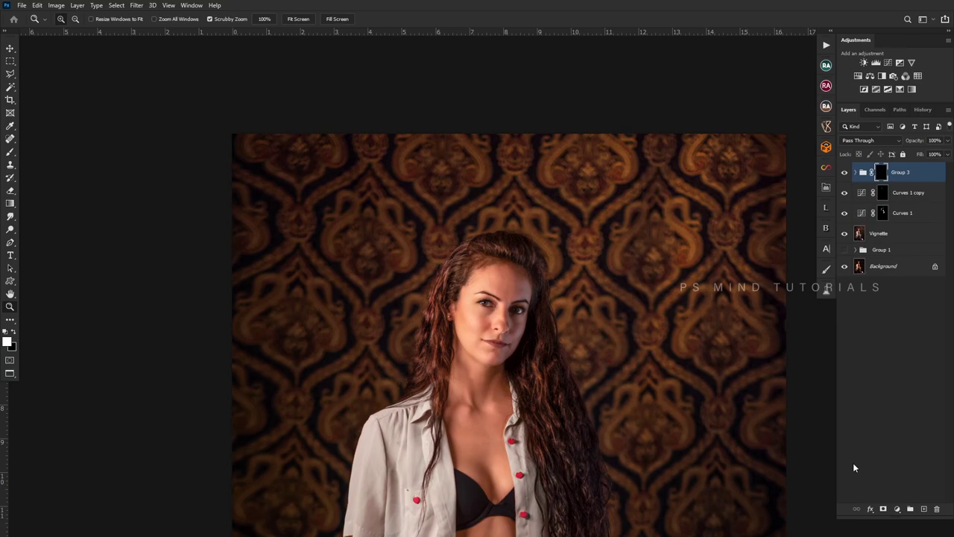
key(ctrl+z)
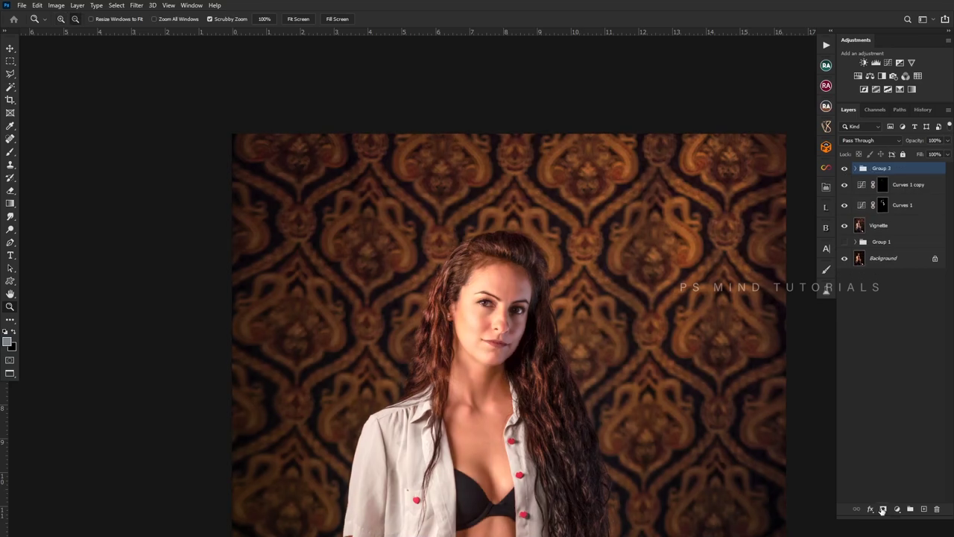
- Set up a white brush at 100% opacity and about 400 px size on Group 3's mask
alt+click(882, 508)
key(b)
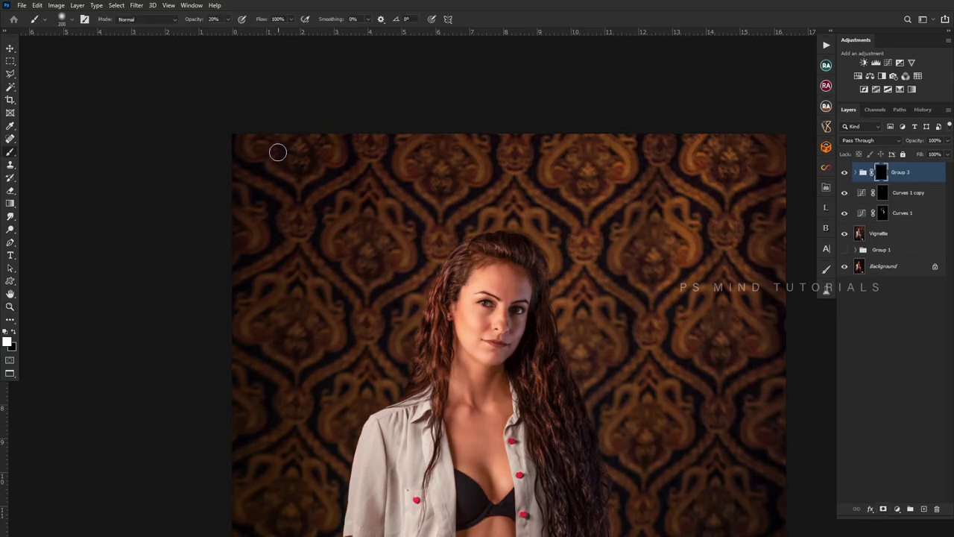
key(bracketright)
key(bracketright)
key(bracketright)
key(0)
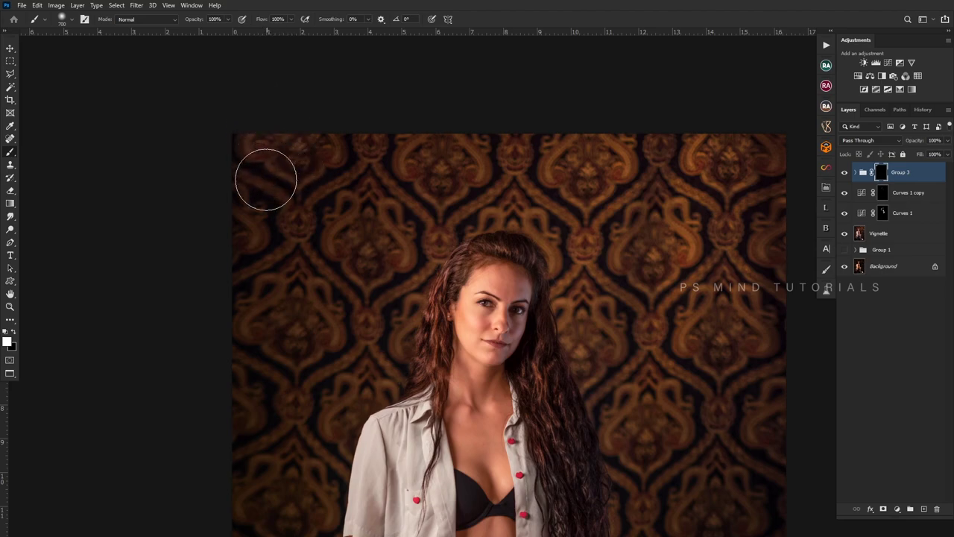
key(bracketleft)
key(bracketleft)
key(bracketleft)
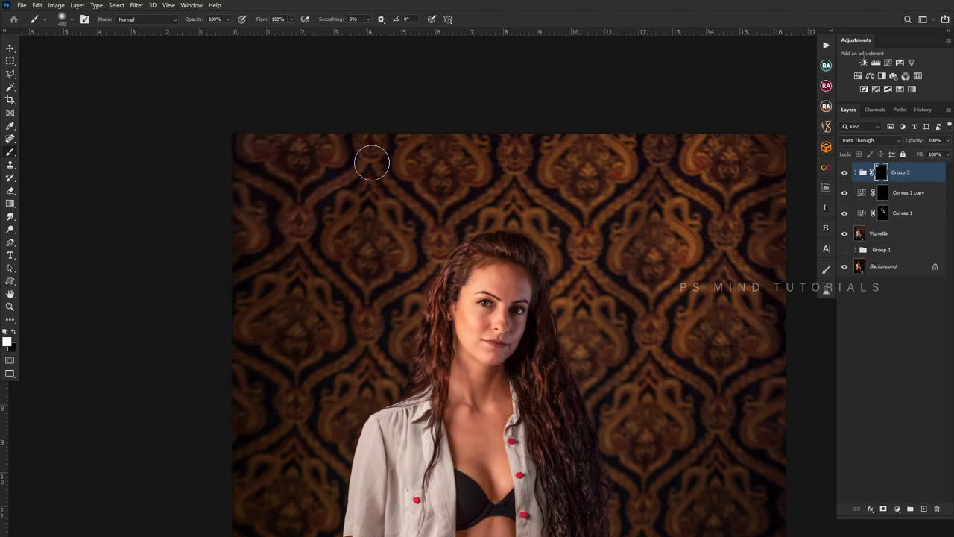
key(bracketright)
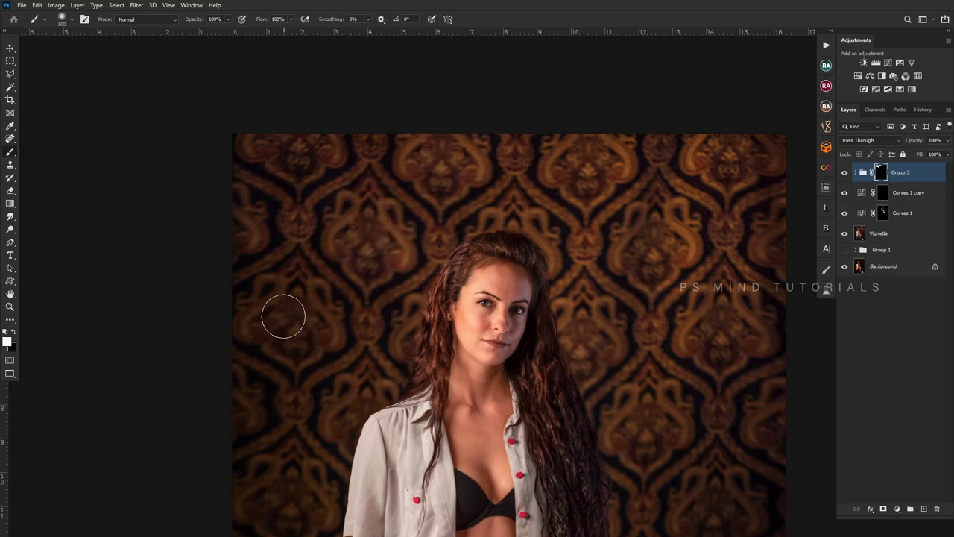
key(bracketleft)
key(bracketleft)
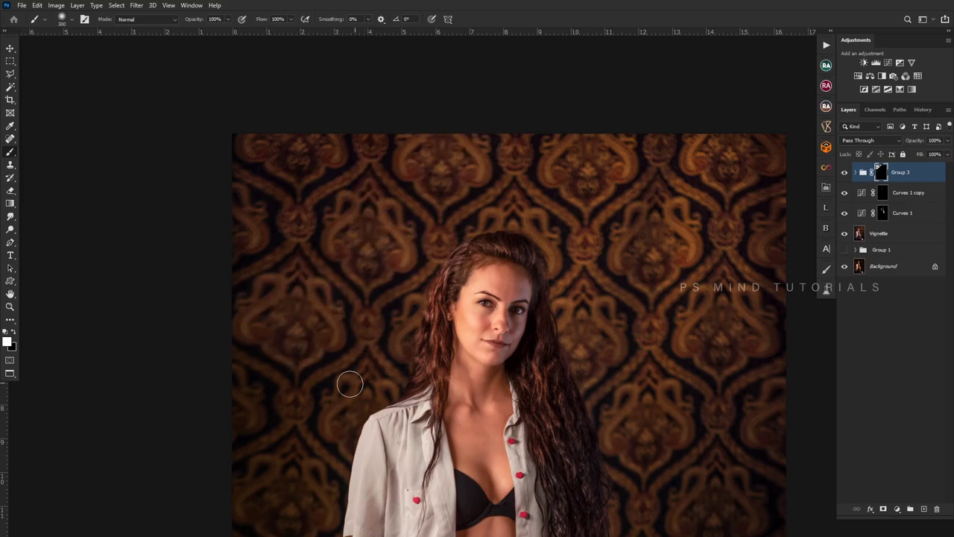
key(bracketright)
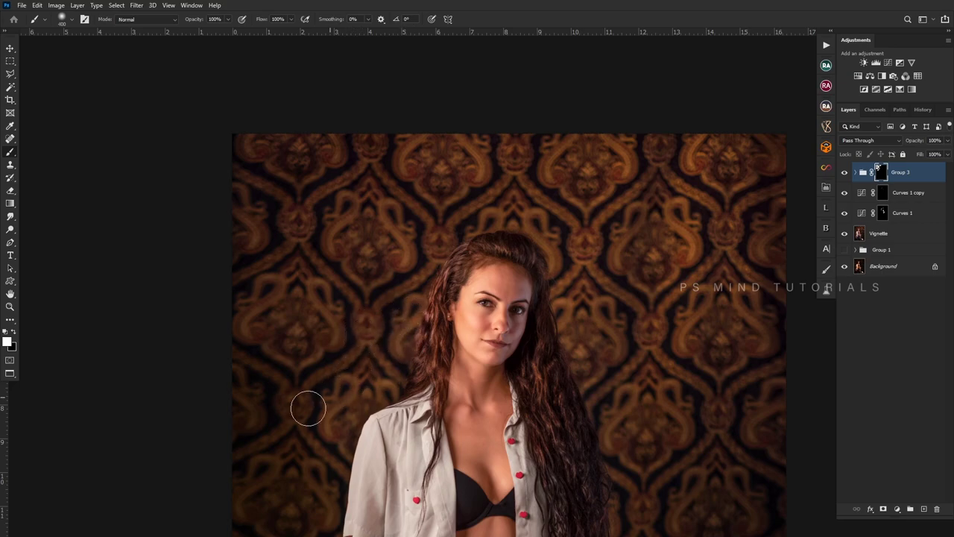
key(z)
alt+click(432, 353)
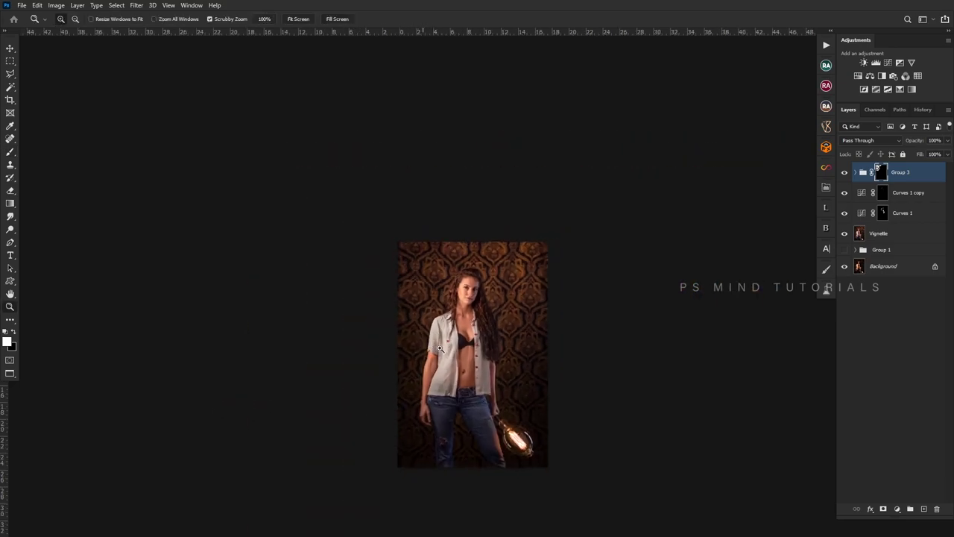
key(b)
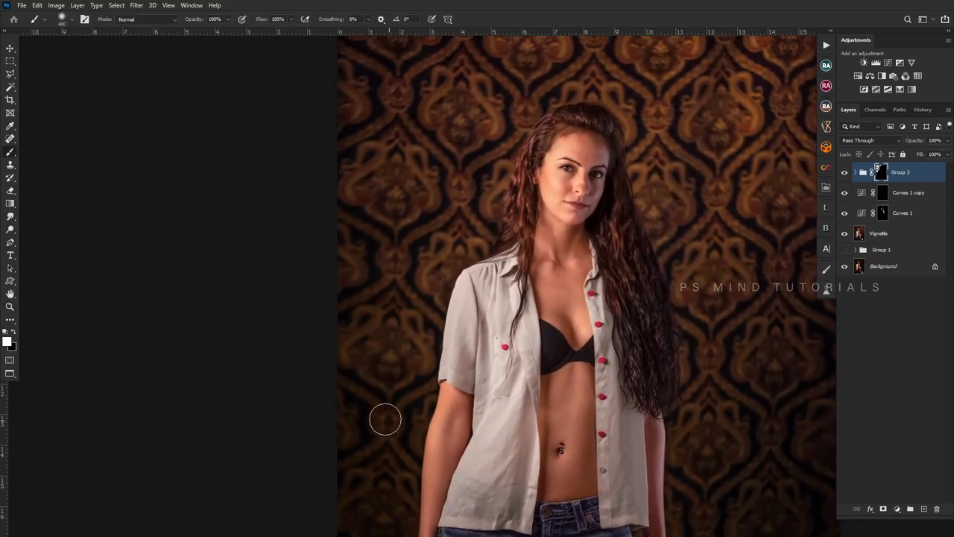
- Paint Group 3's mask along the figure from the top through torso, jeans and lower legs
drag(611, 88, 499, 249)
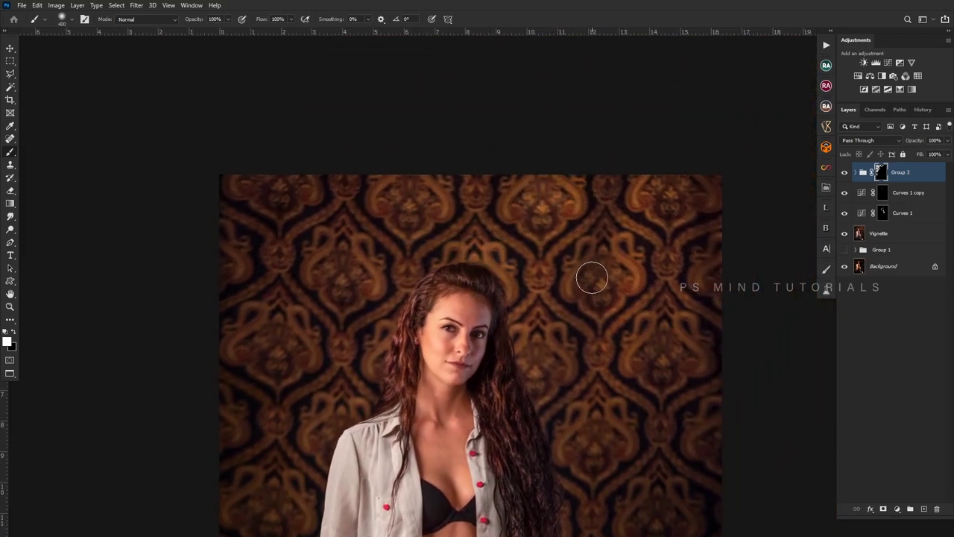
key(bracketright)
key(bracketleft)
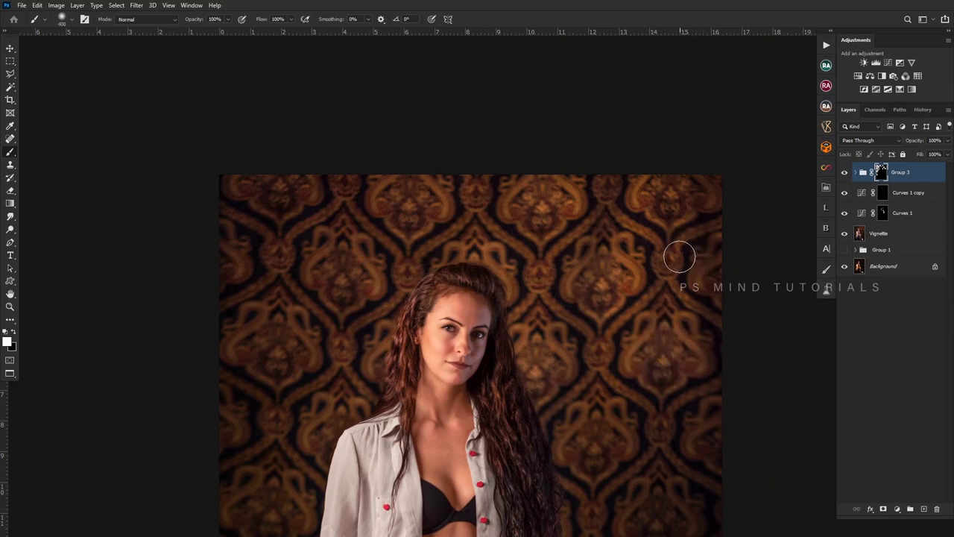
key(bracketleft)
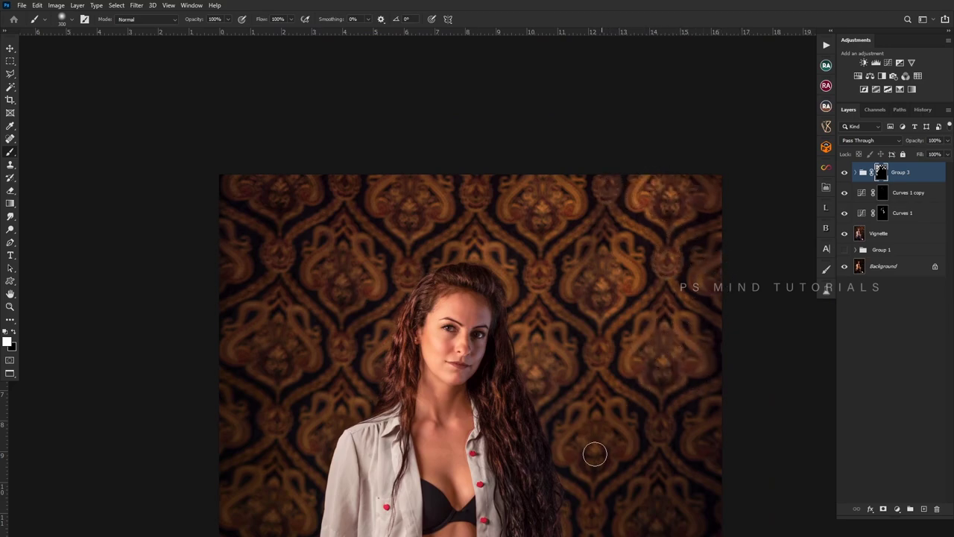
key(bracketright)
key(bracketright)
drag(722, 451, 615, 236)
key(bracketleft)
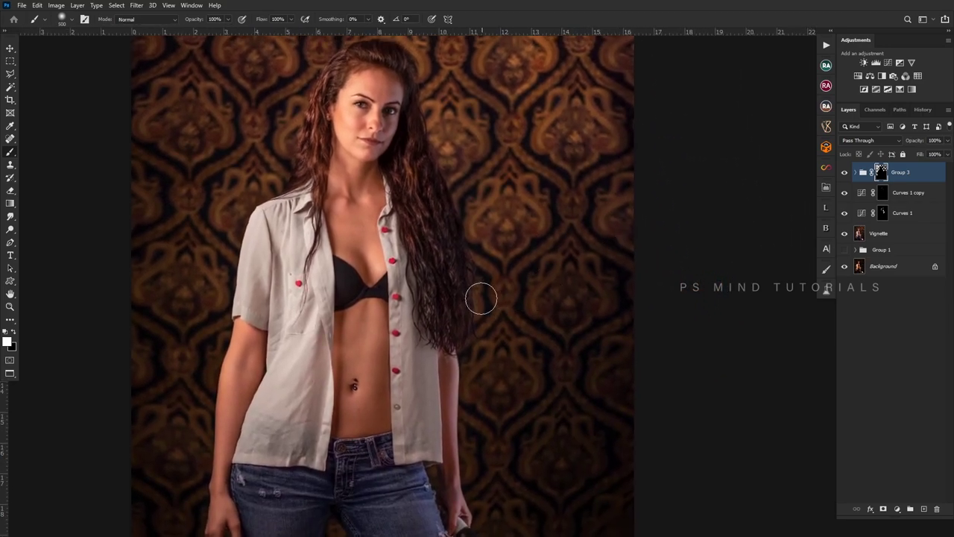
key(bracketright)
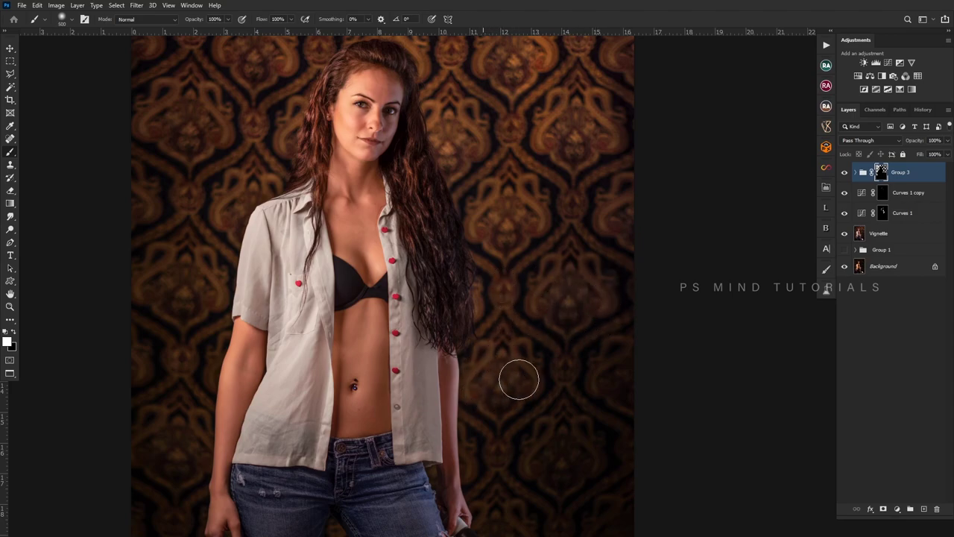
mouse_move(573, 466)
mouse_down()
mouse_move(590, 326)
mouse_move(582, 334)
mouse_up()
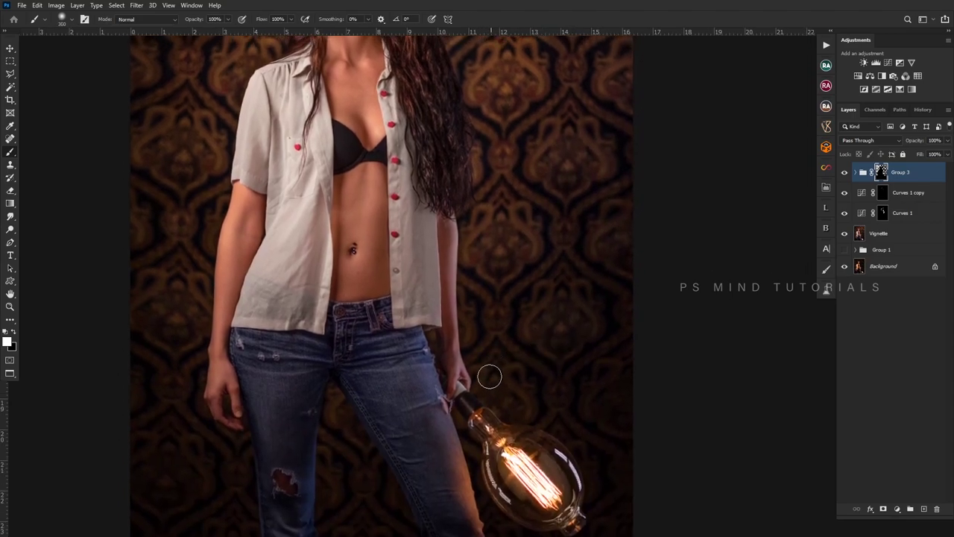
key(bracketleft)
key(bracketright)
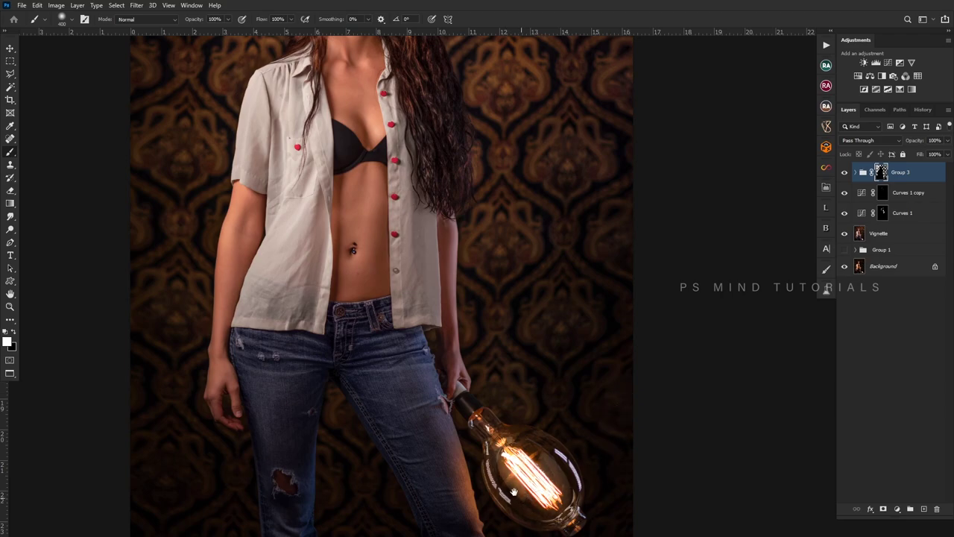
drag(517, 468, 570, 290)
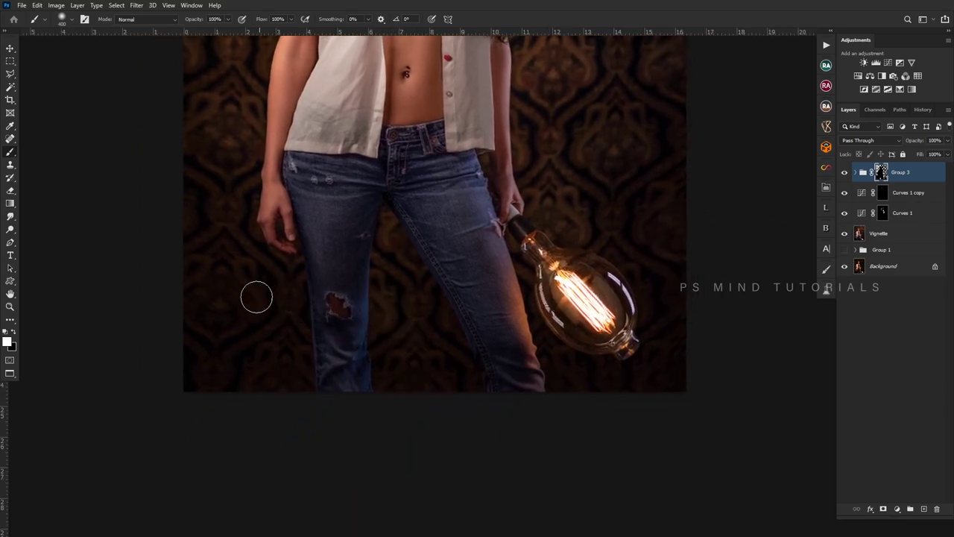
key(bracketright)
- Fit the whole photo on screen and select Group 3 through the Vignette layer
key(z)
key(ctrl+0)
click(431, 283)
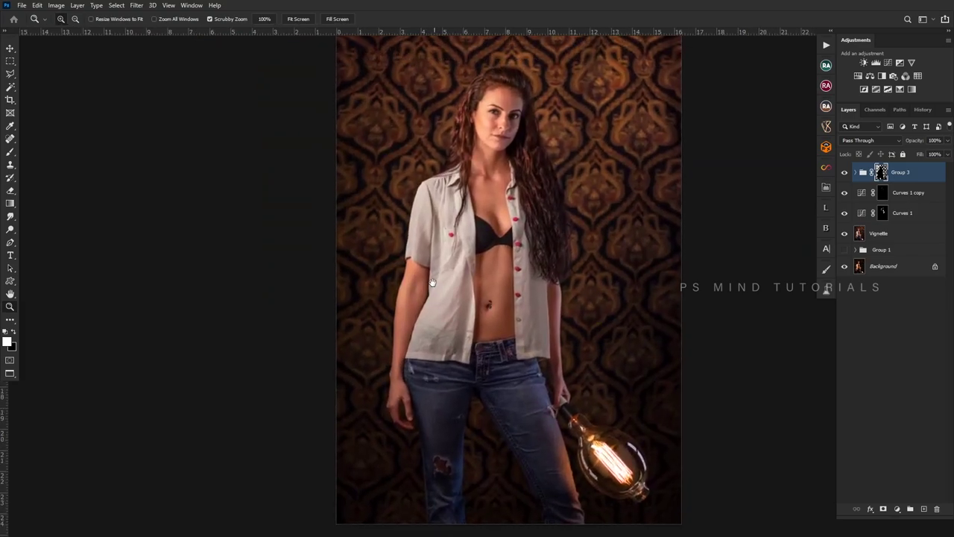
shift+click(884, 232)
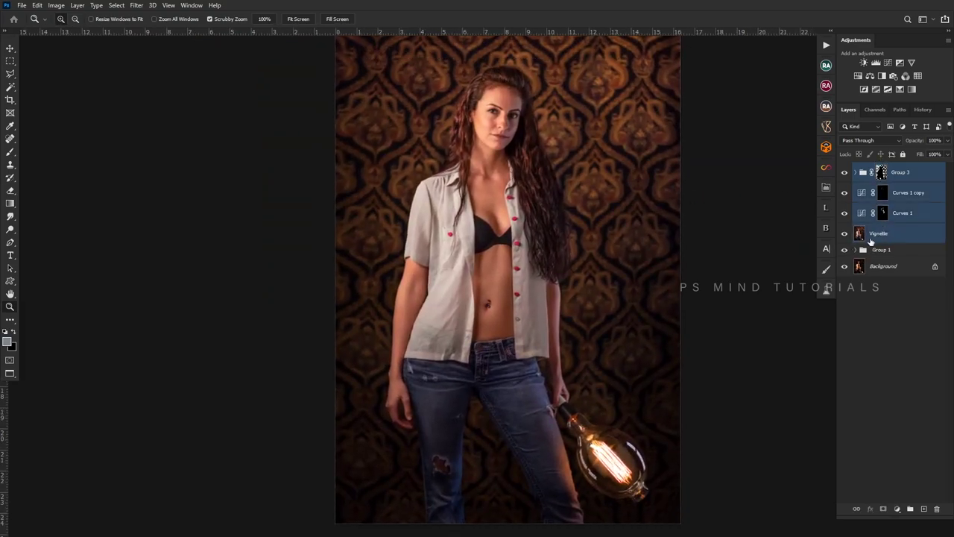
- Move the selected layers into Group 1 and stamp all visible layers into a merged layer
drag(873, 251, 873, 252)
key(ctrl+alt+shift+e)
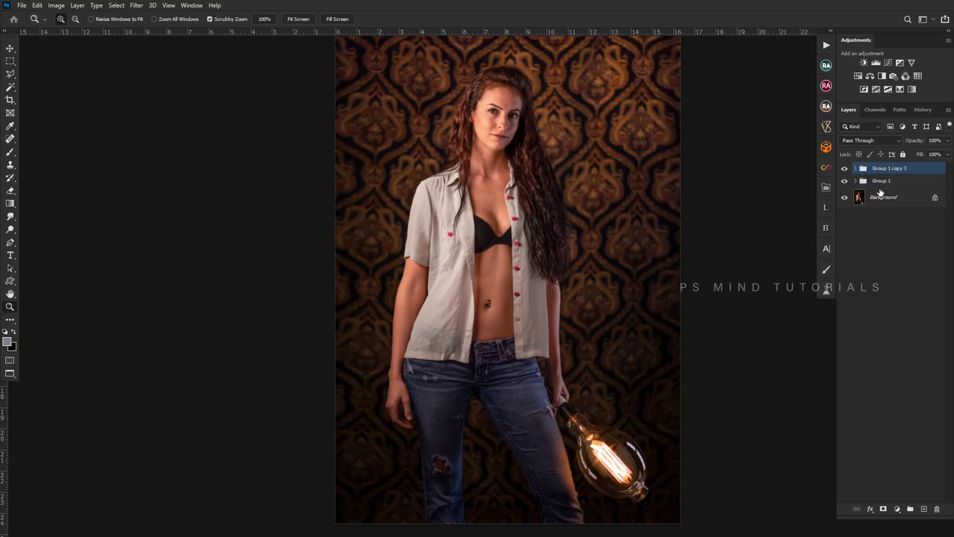
click(845, 173)
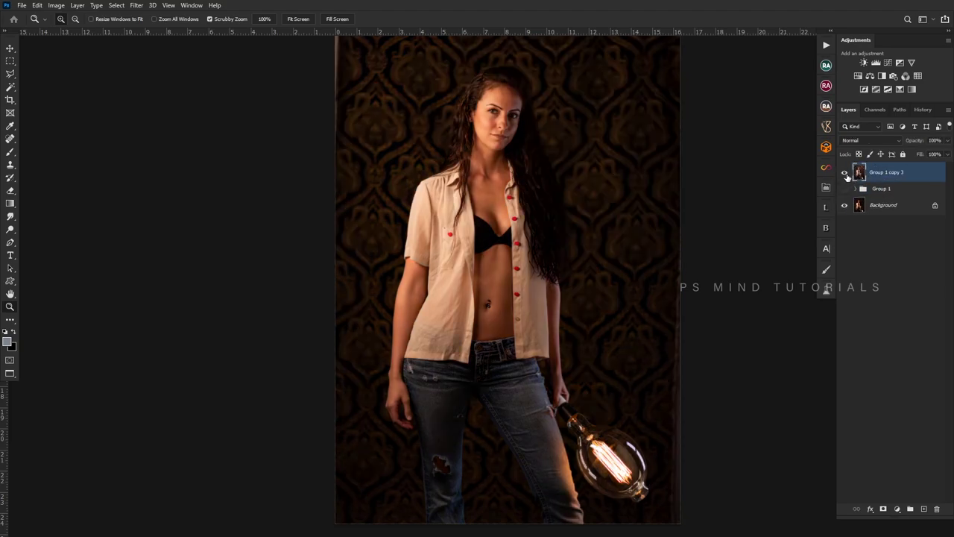
click(844, 172)
mouse_move(668, 285)
mouse_down()
mouse_move(503, 284)
mouse_move(529, 301)
mouse_move(485, 360)
mouse_up()
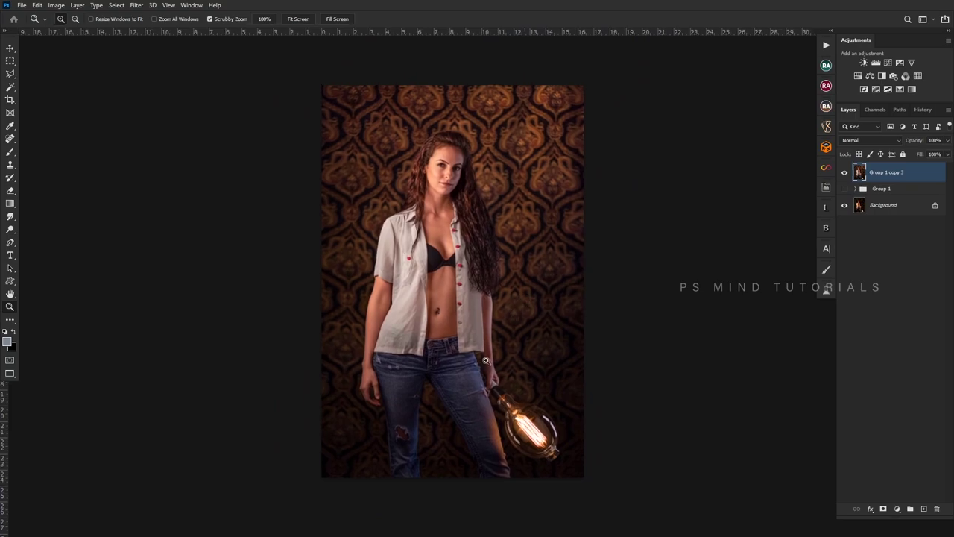
- Add a highlight-raising Curves 4 with an inverted mask and paint it onto both jeans legs
click(888, 62)
drag(781, 125, 763, 121)
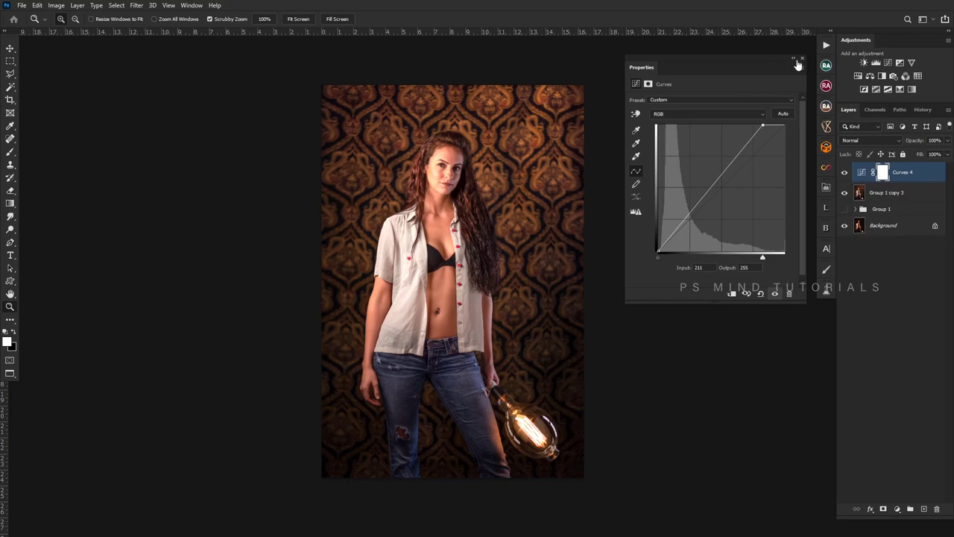
click(802, 58)
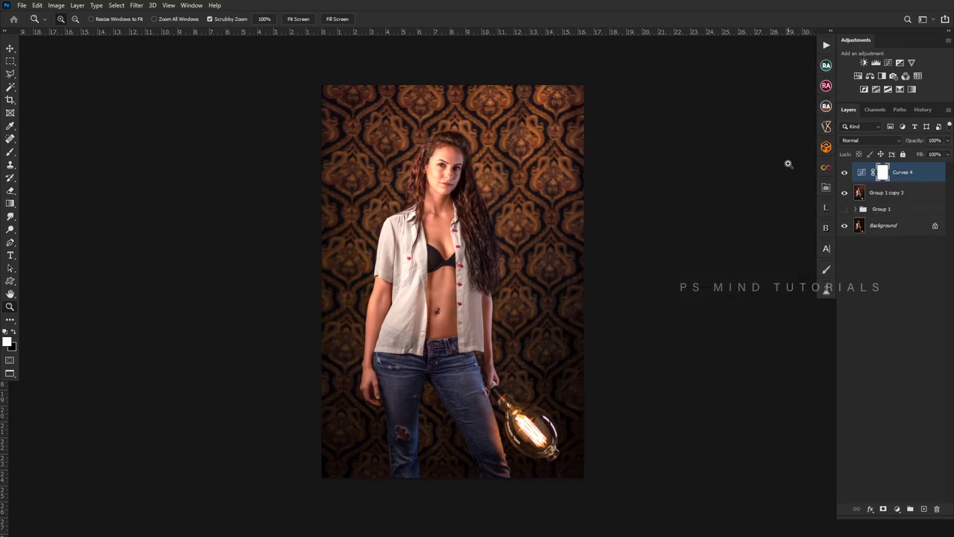
key(ctrl+i)
drag(415, 427, 442, 422)
key(b)
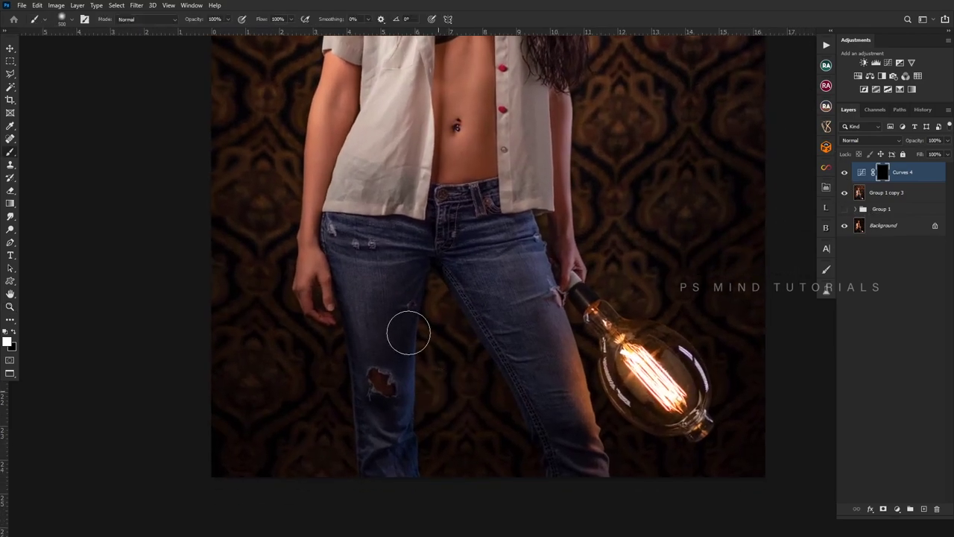
drag(370, 282, 381, 358)
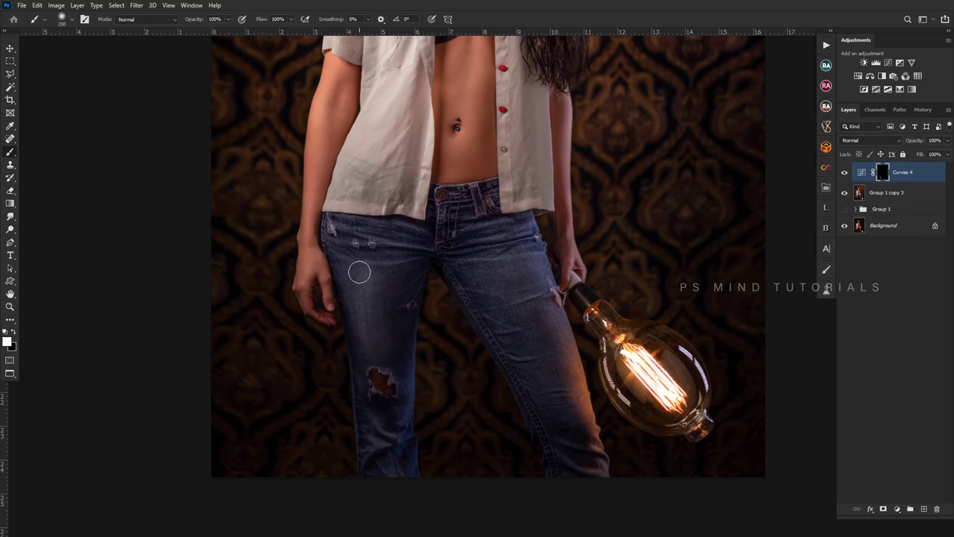
mouse_move(359, 272)
mouse_down()
mouse_move(351, 266)
mouse_move(383, 281)
mouse_move(384, 327)
mouse_up()
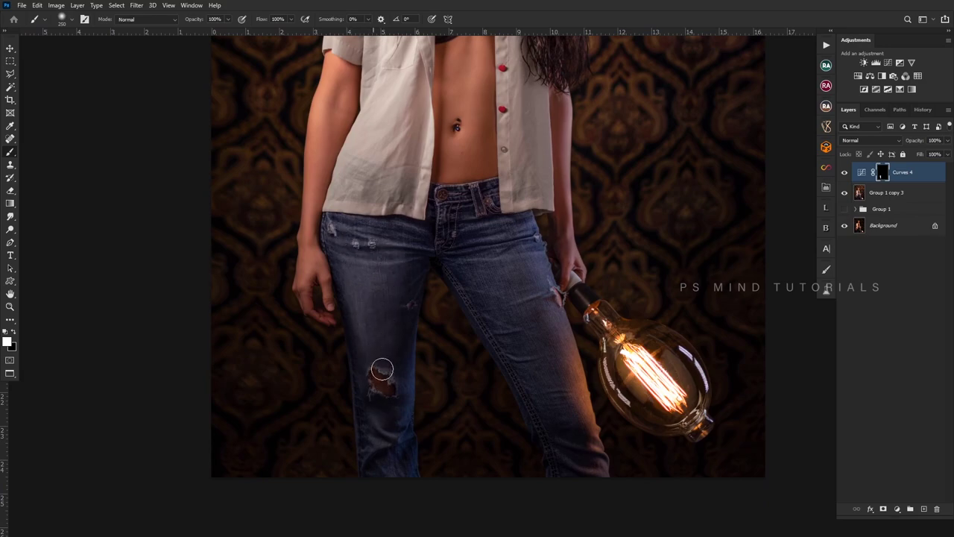
mouse_move(475, 239)
mouse_down()
mouse_move(512, 255)
mouse_move(503, 283)
mouse_move(558, 364)
mouse_move(507, 351)
mouse_up()
- Merge Curves 4 into the stamped layer and toggle it to compare
key(z)
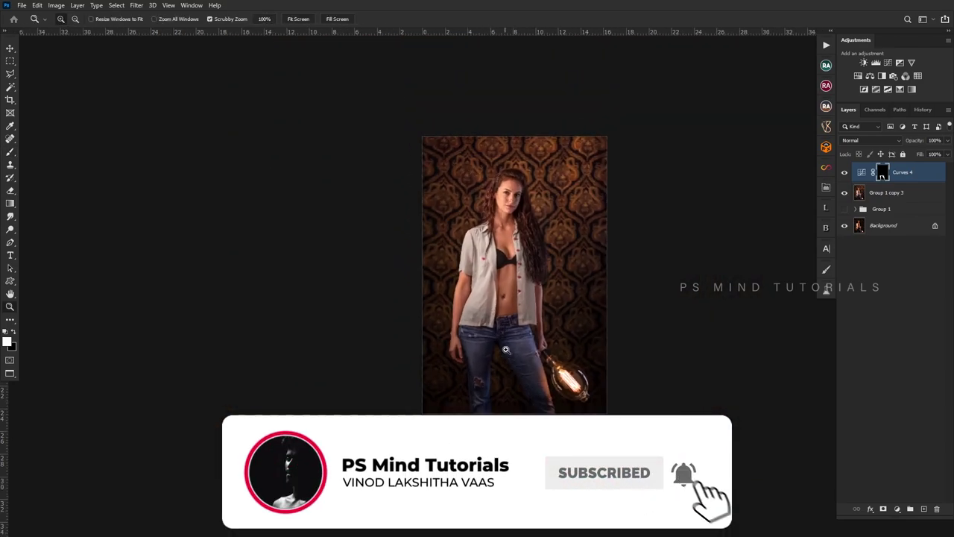
drag(536, 254, 510, 265)
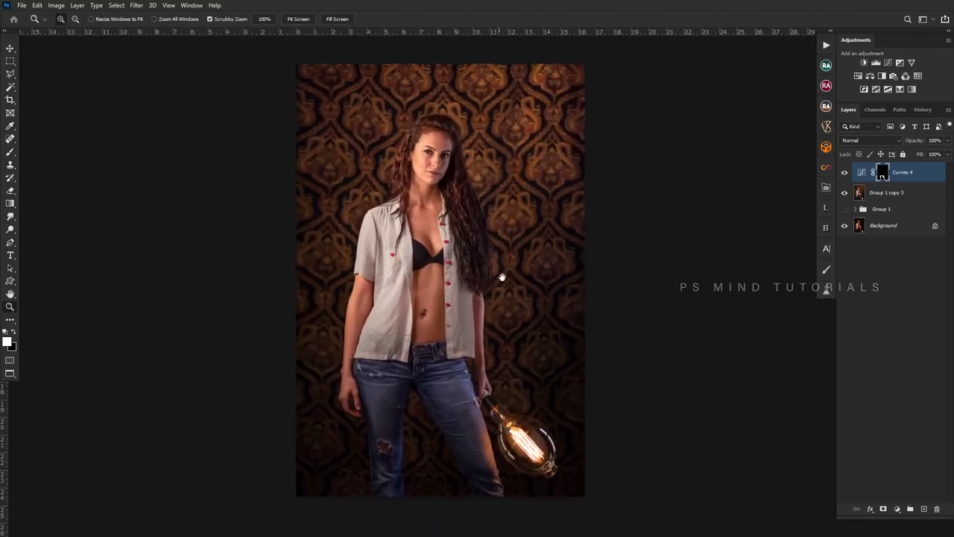
shift+click(886, 193)
key(ctrl+e)
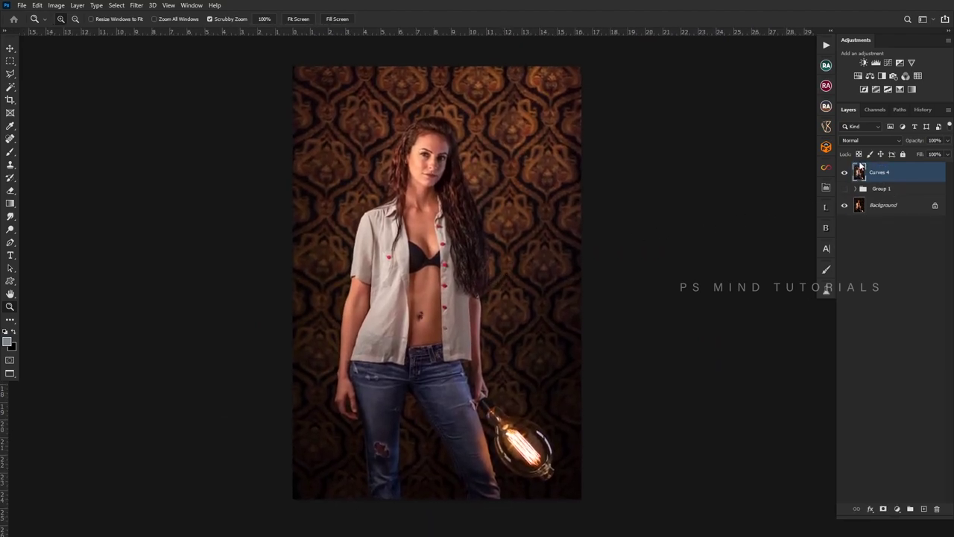
click(846, 172)
click(896, 509)
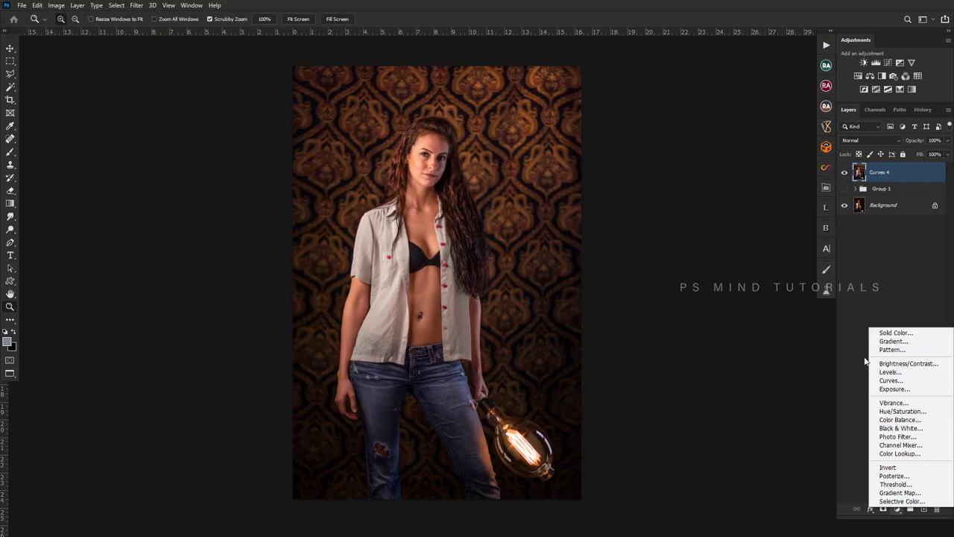
- Add a new empty layer and set the foreground colour to bright yellow
click(882, 314)
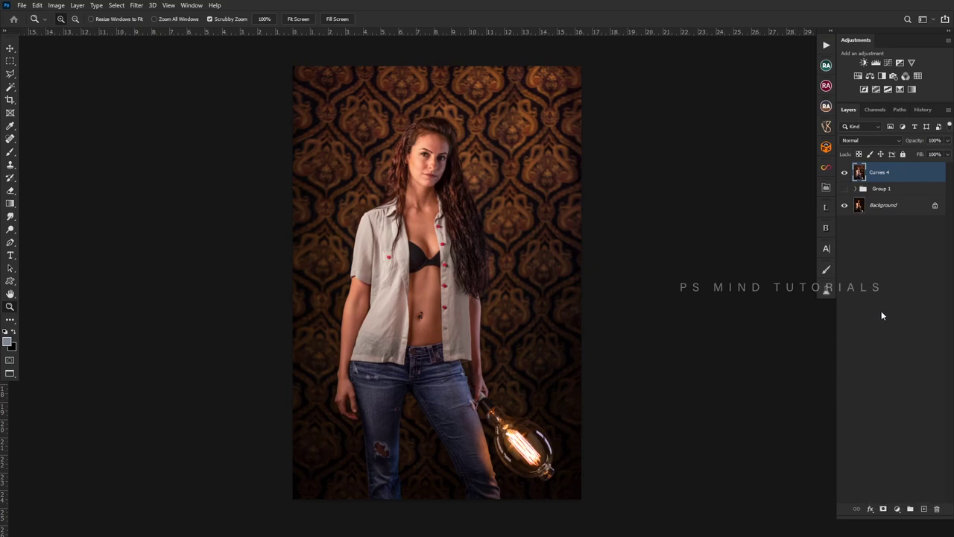
click(924, 508)
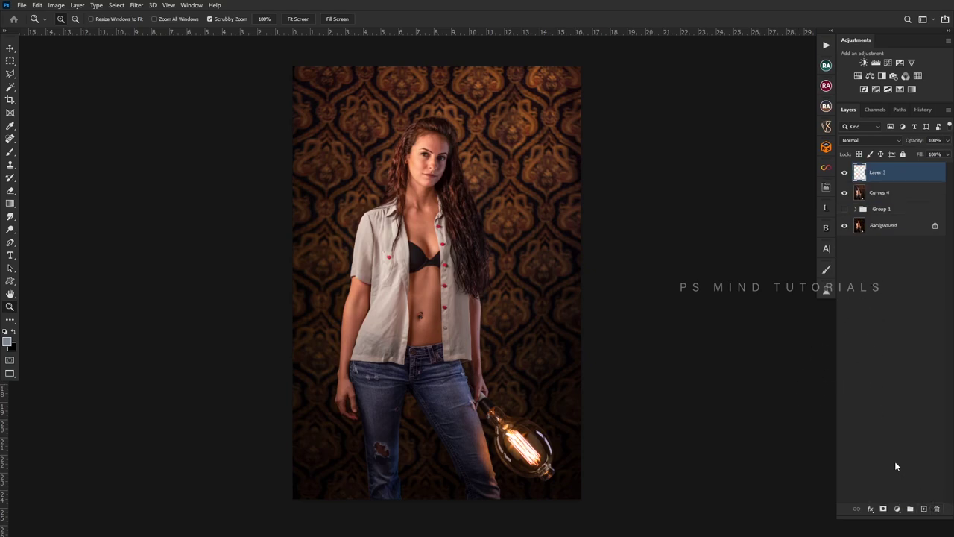
click(8, 342)
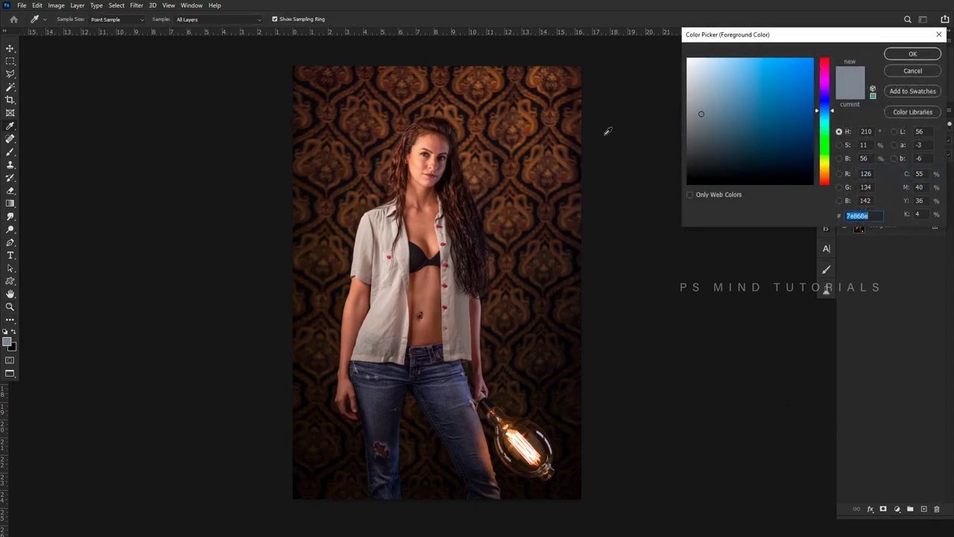
drag(755, 35, 641, 63)
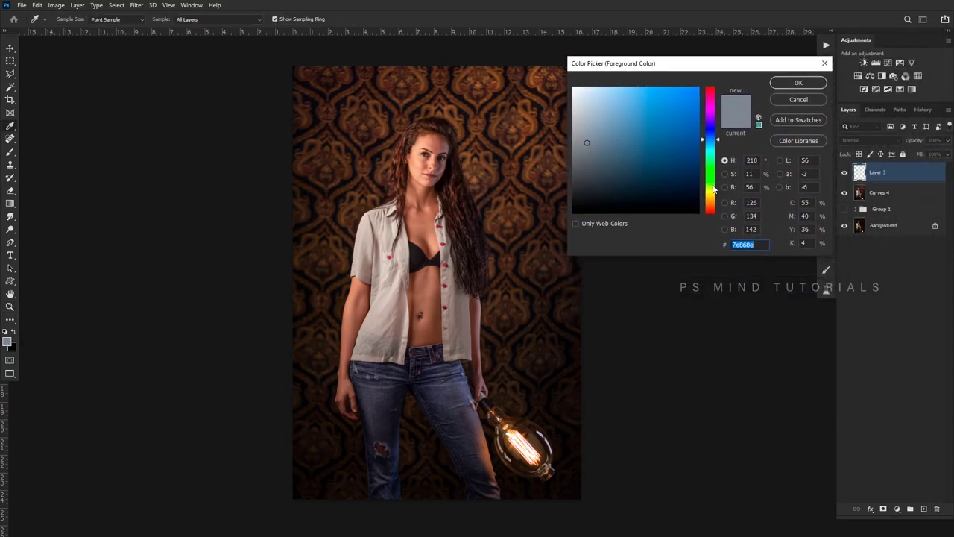
drag(710, 200, 712, 198)
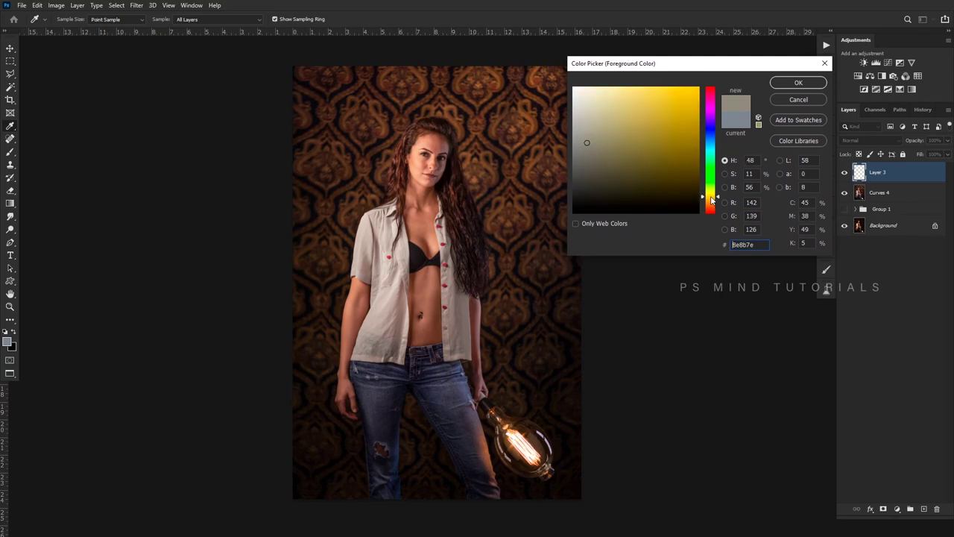
click(684, 94)
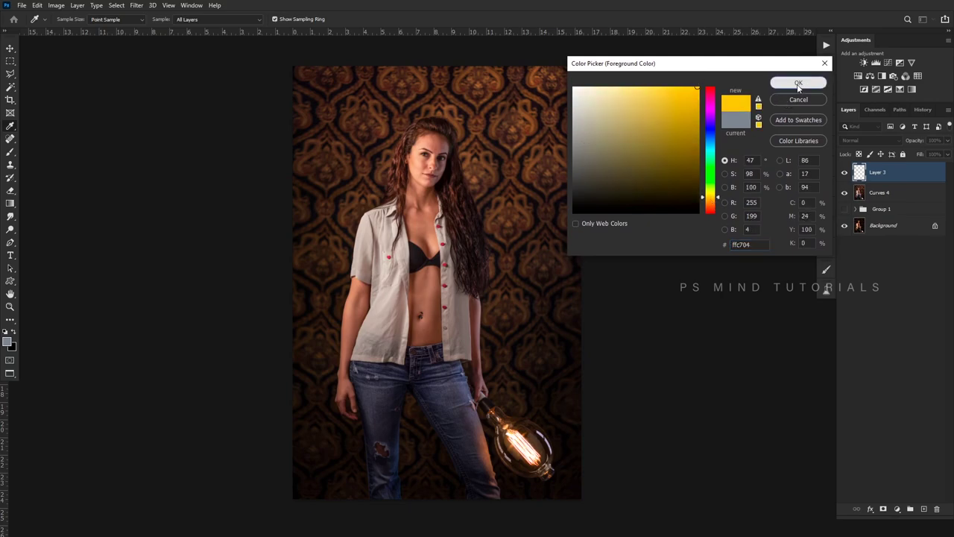
click(798, 82)
- Draw a yellow gradient fading down from the top, blended with Overlay at 20% opacity
click(10, 204)
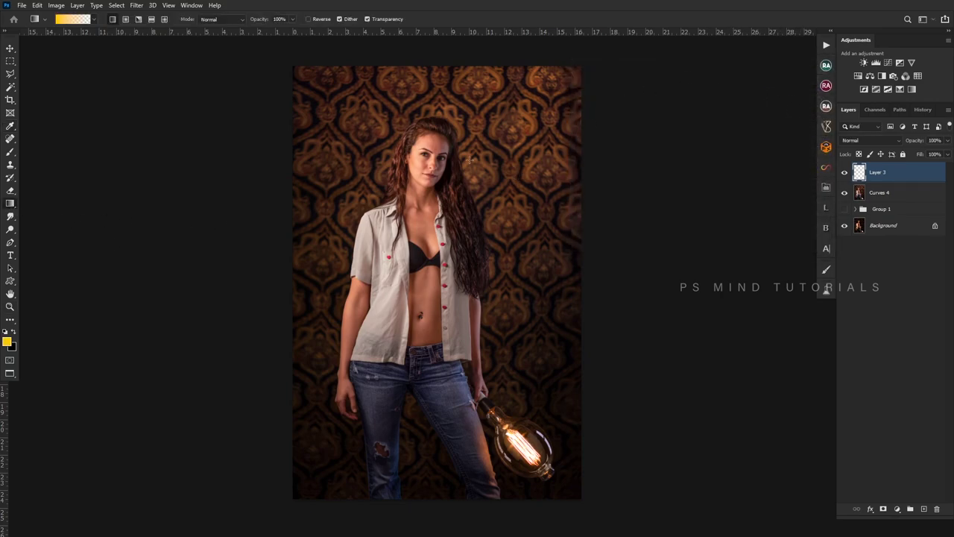
drag(498, 132, 430, 329)
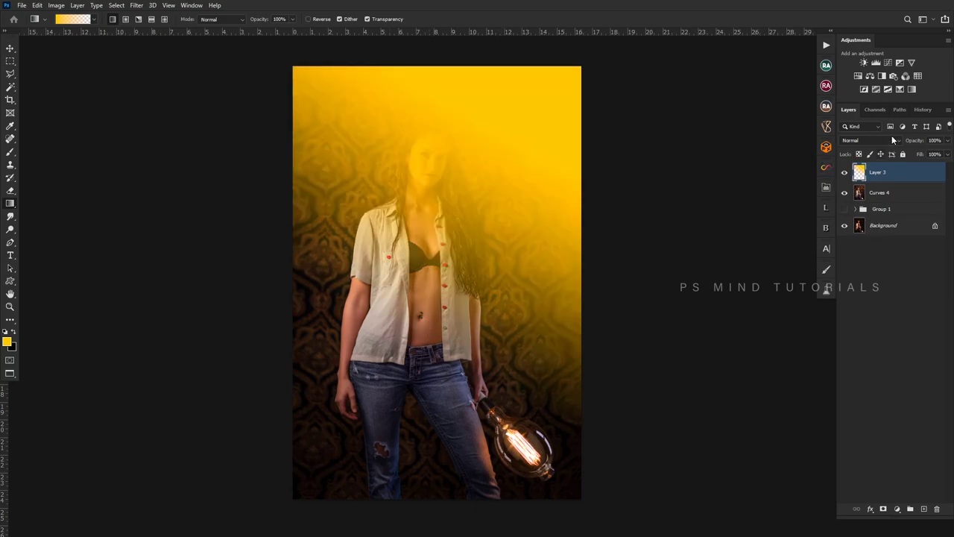
click(891, 140)
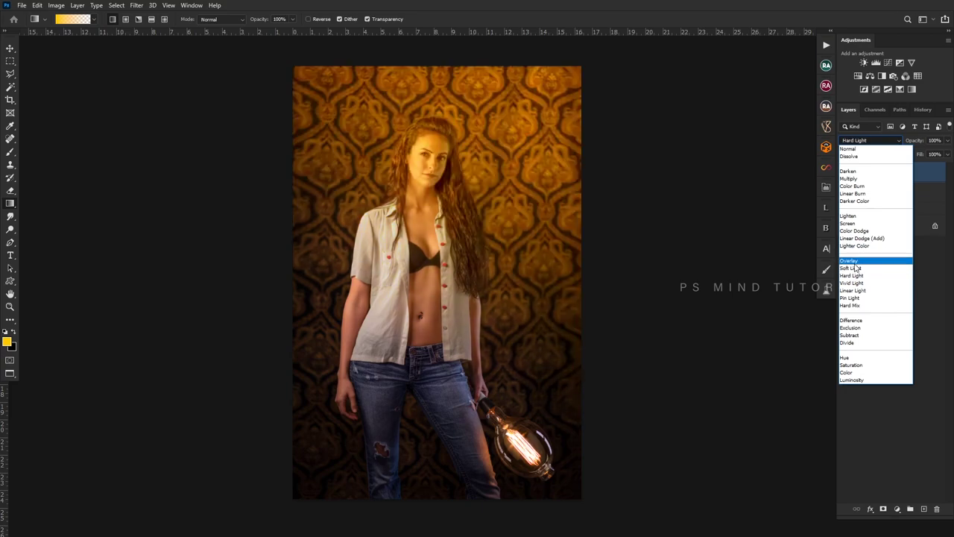
click(854, 262)
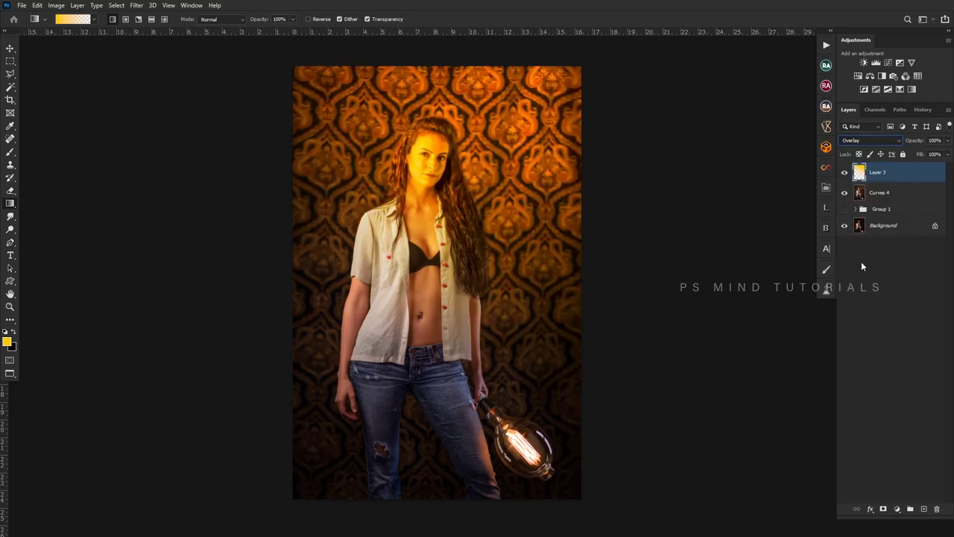
click(11, 49)
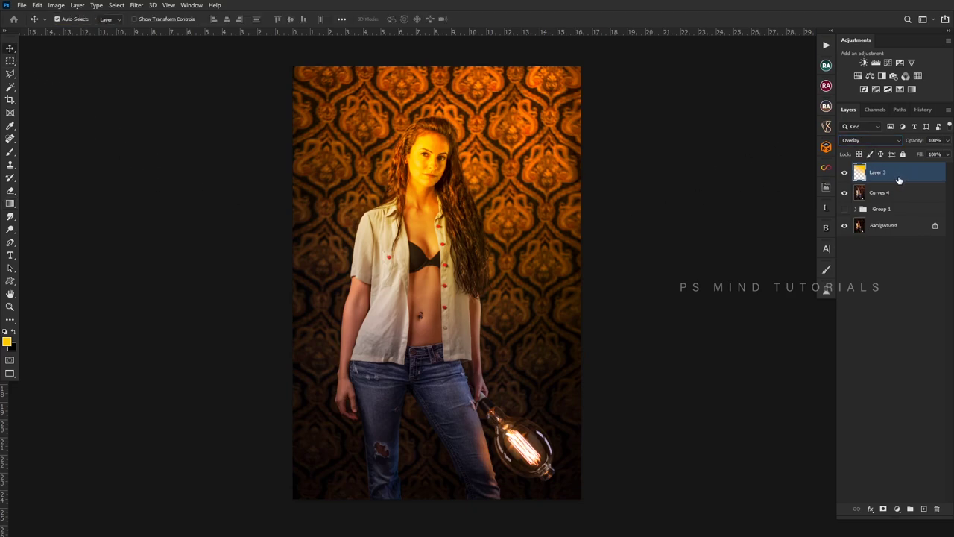
text(20)
key(Return)
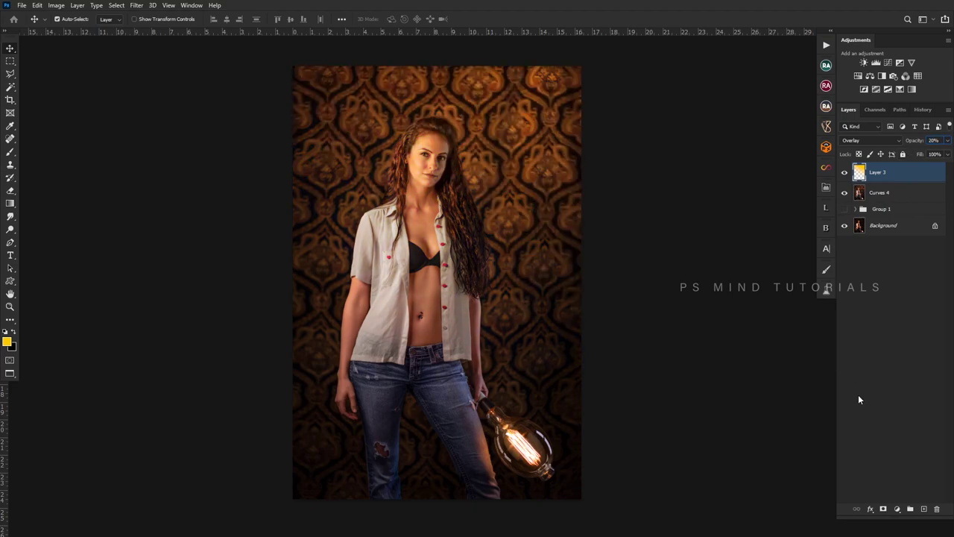
- On a new layer, draw a pure blue gradient fading down from the top edge
click(924, 509)
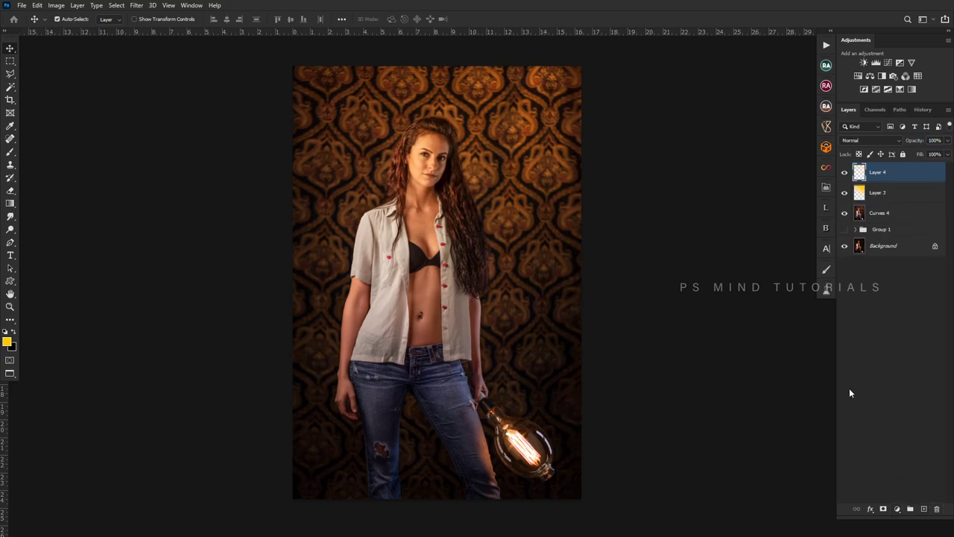
click(7, 342)
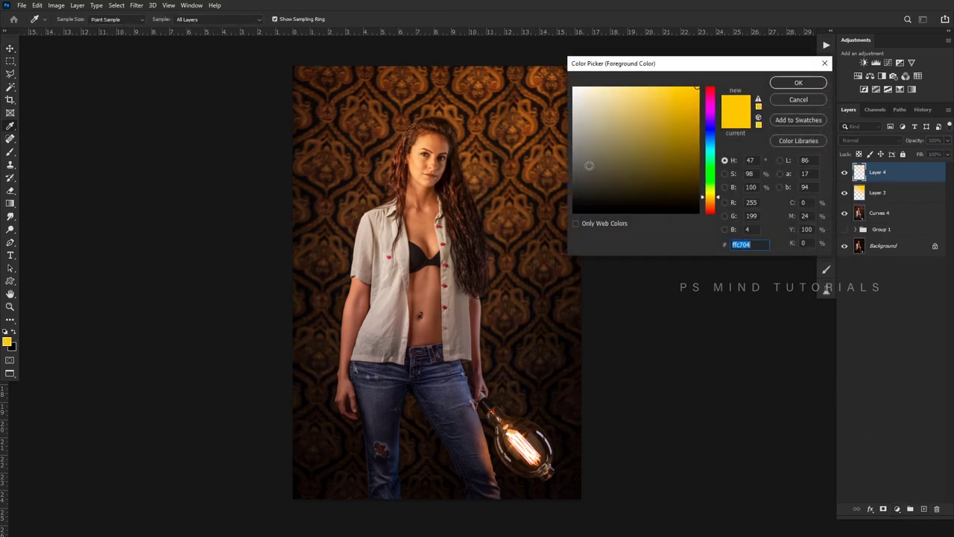
click(709, 129)
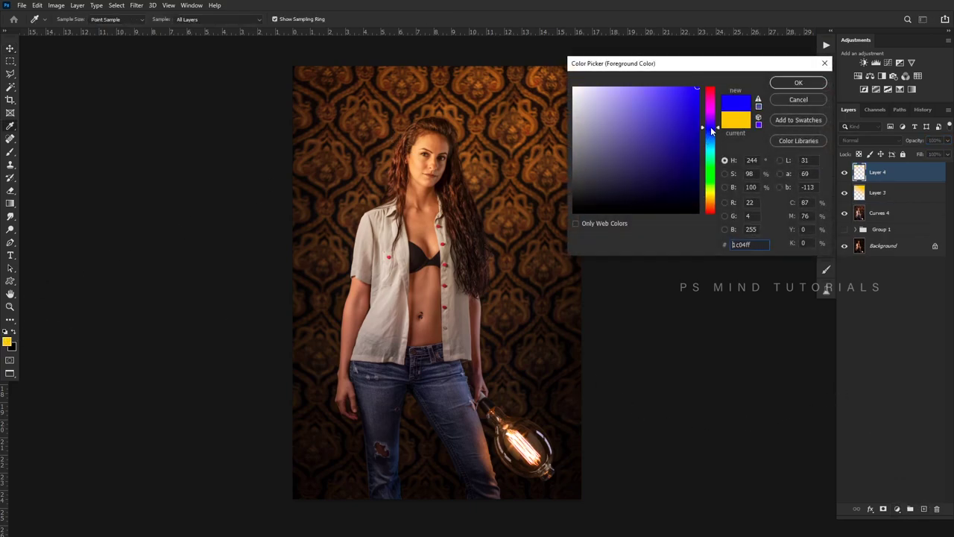
click(798, 83)
key(g)
drag(462, 73, 457, 177)
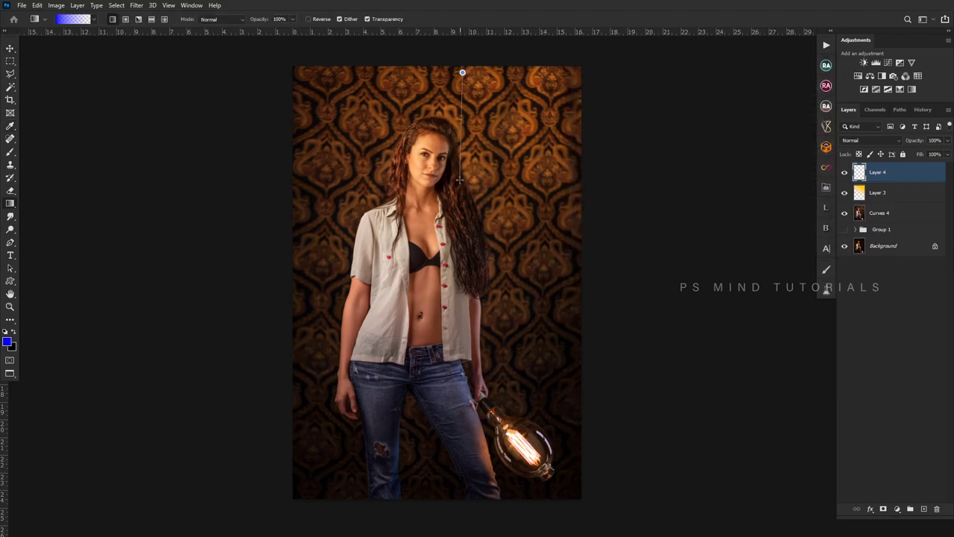
- Set the blue gradient layer to Overlay blend mode at 20% opacity
click(882, 140)
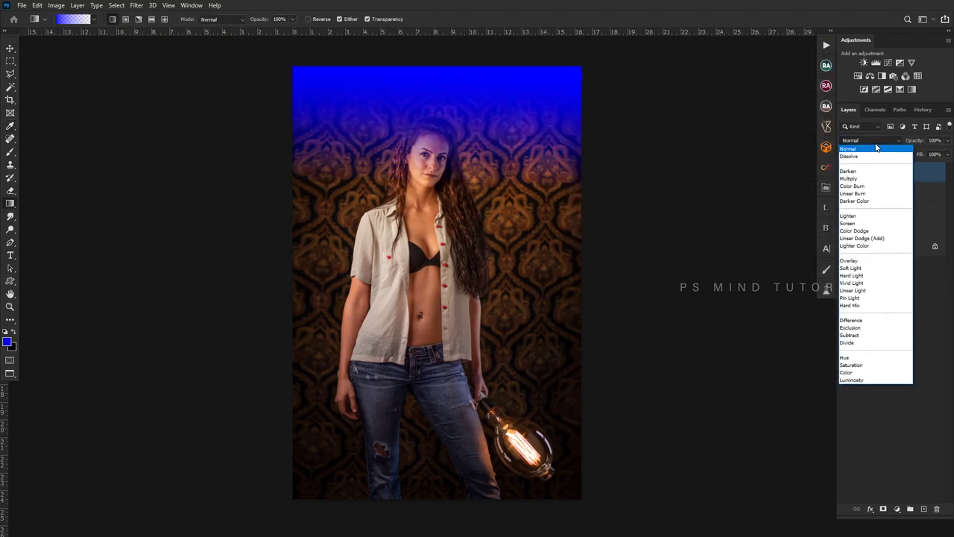
click(849, 262)
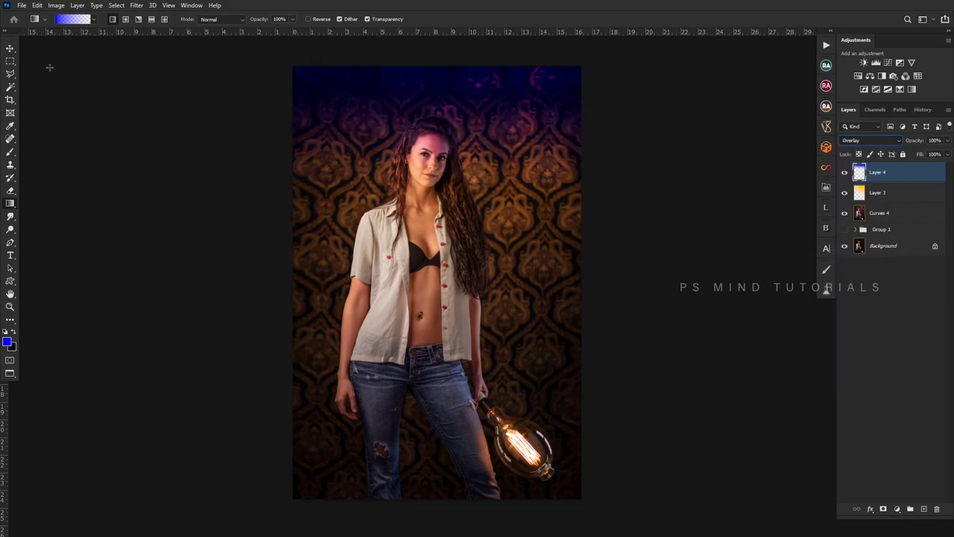
key(v)
key(2)
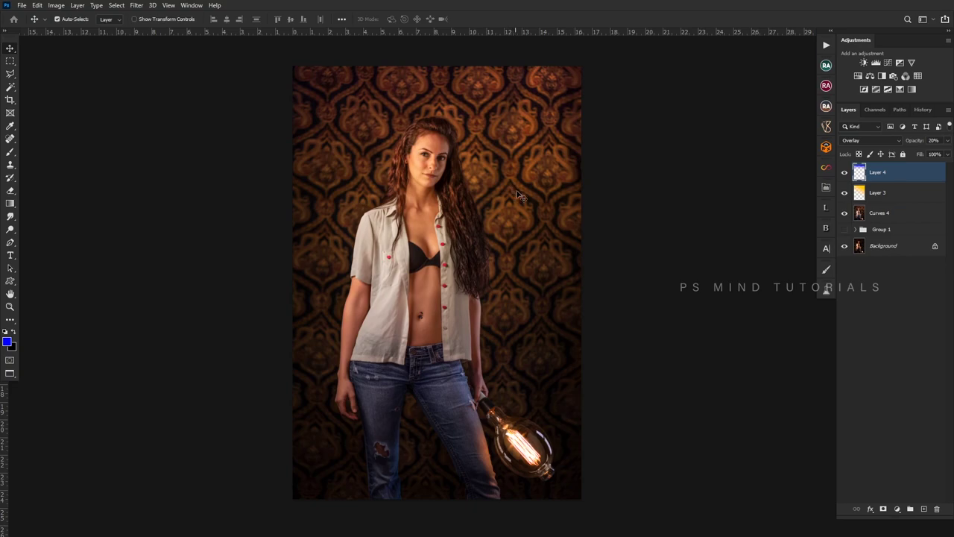
- Stretch the blue gradient further down the image with Free Transform
key(ctrl+t)
drag(437, 191, 438, 320)
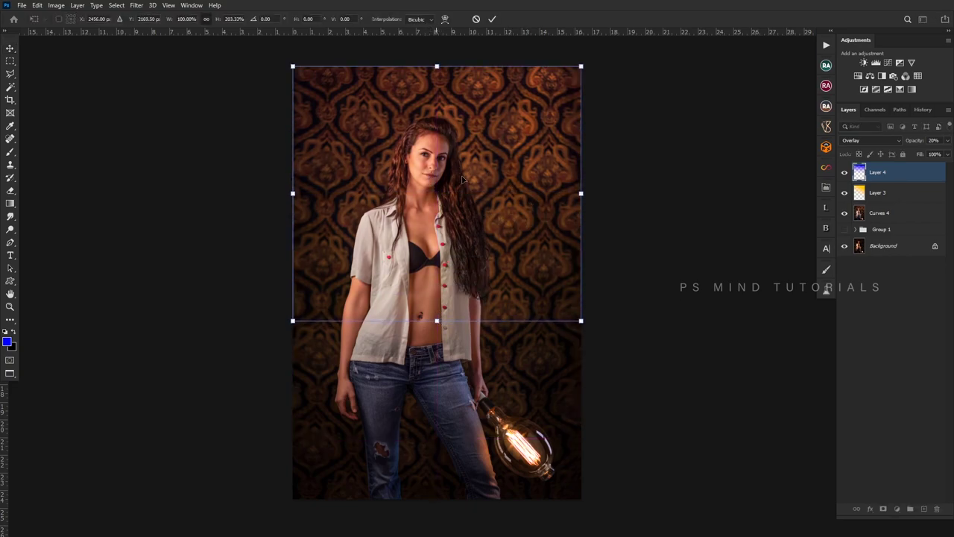
key(Return)
key(z)
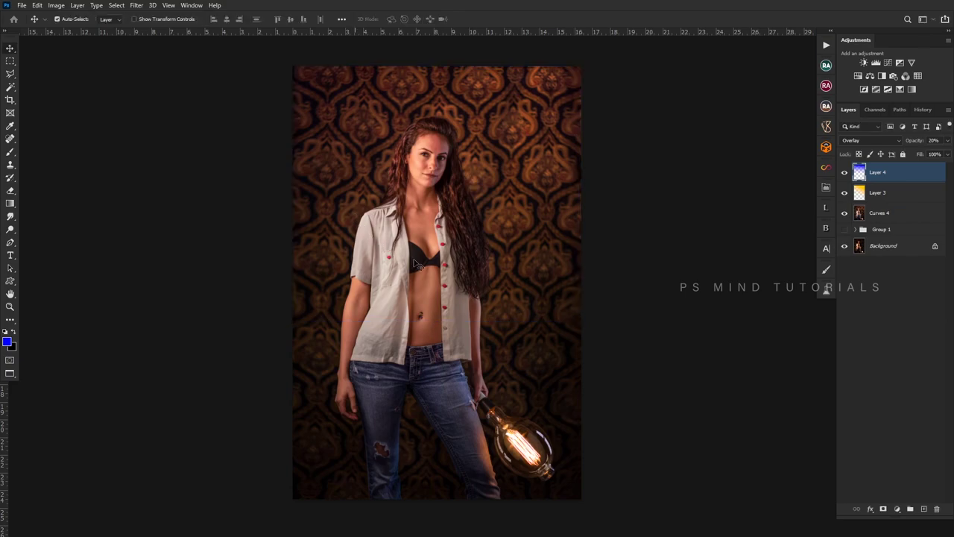
alt+click(447, 287)
mouse_move(447, 288)
mouse_down()
mouse_move(467, 298)
mouse_move(463, 291)
mouse_up()
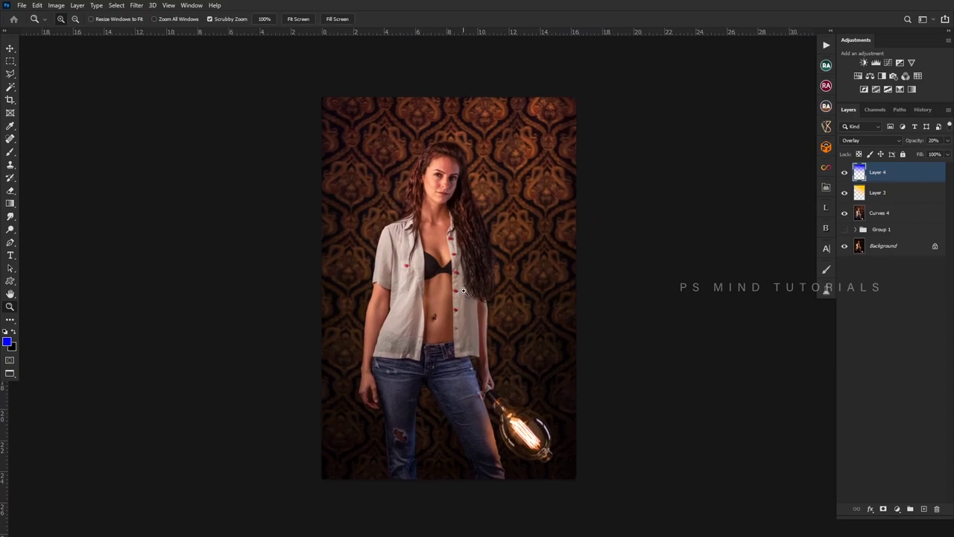
- Group Layers 3 and 4 under a black mask, painting tints back with a 1400 brush
shift+click(872, 197)
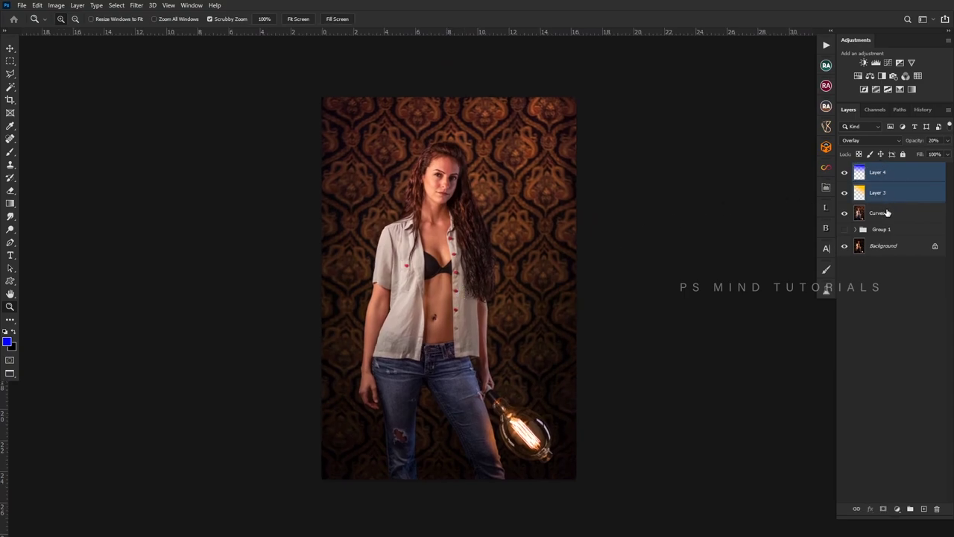
key(ctrl+g)
alt+click(883, 509)
key(b)
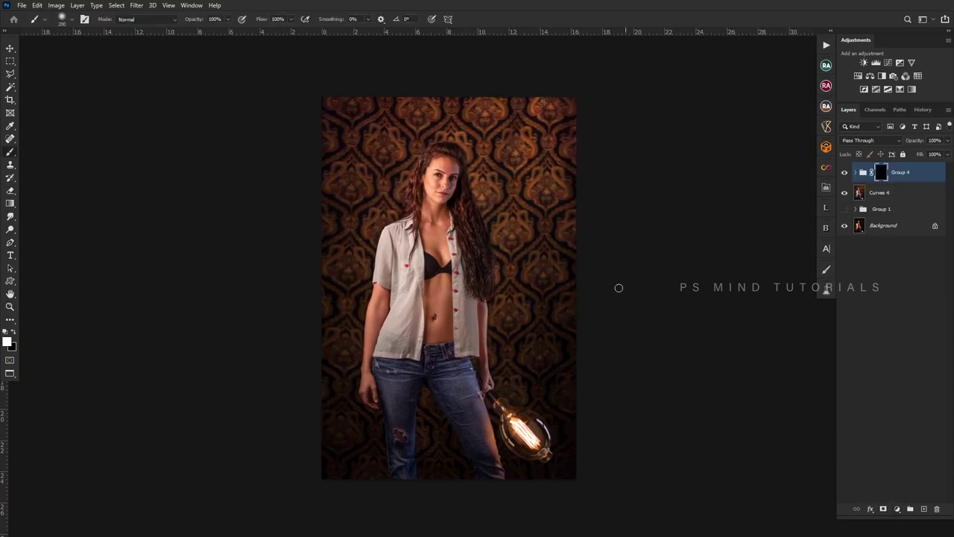
key(bracketright)
key(bracketright)
key(bracketright)
key(bracketright)
key(bracketright)
key(bracketright)
key(bracketleft)
mouse_move(428, 70)
mouse_down()
mouse_move(311, 268)
mouse_move(368, 96)
mouse_up()
- Merge Group 4 with Curves 4 into one layer and duplicate it
key(z)
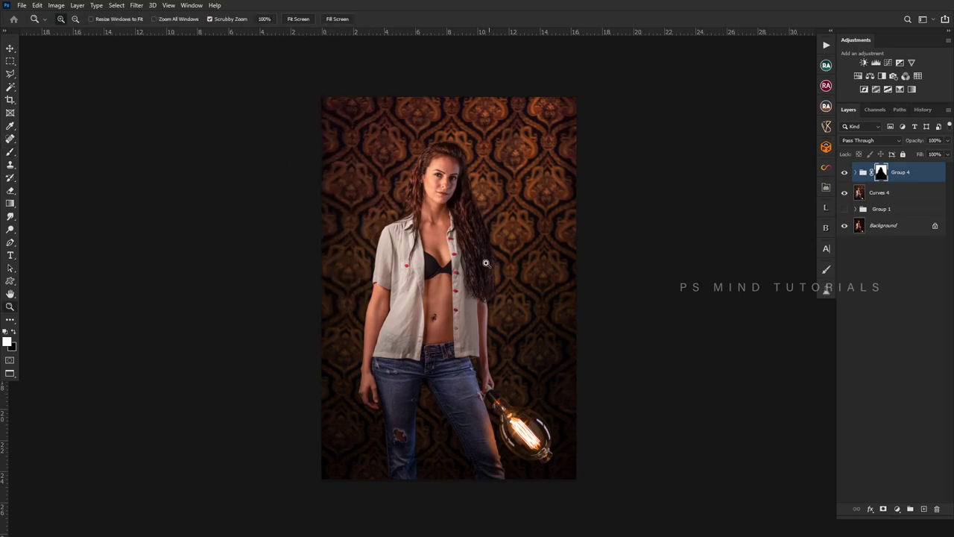
drag(485, 262, 499, 263)
shift+click(882, 193)
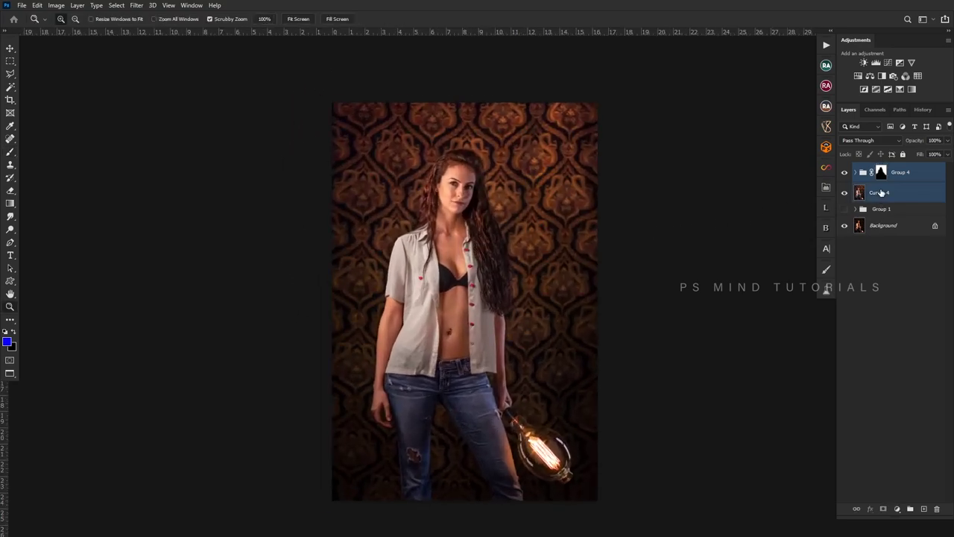
key(ctrl+e)
key(ctrl+j)
alt+click(485, 257)
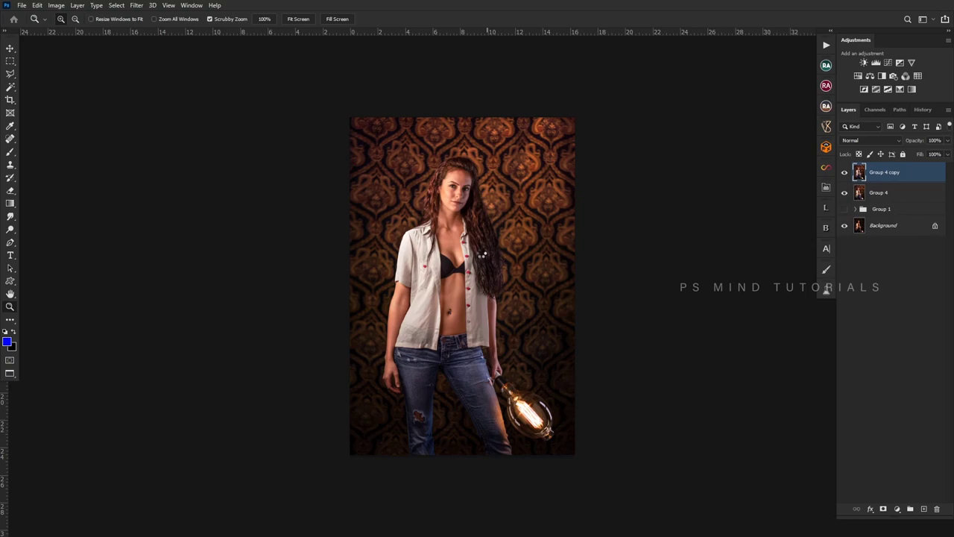
- In Camera Raw, add slight contrast and cool the Temperature to -7
key(ctrl+shift+a)
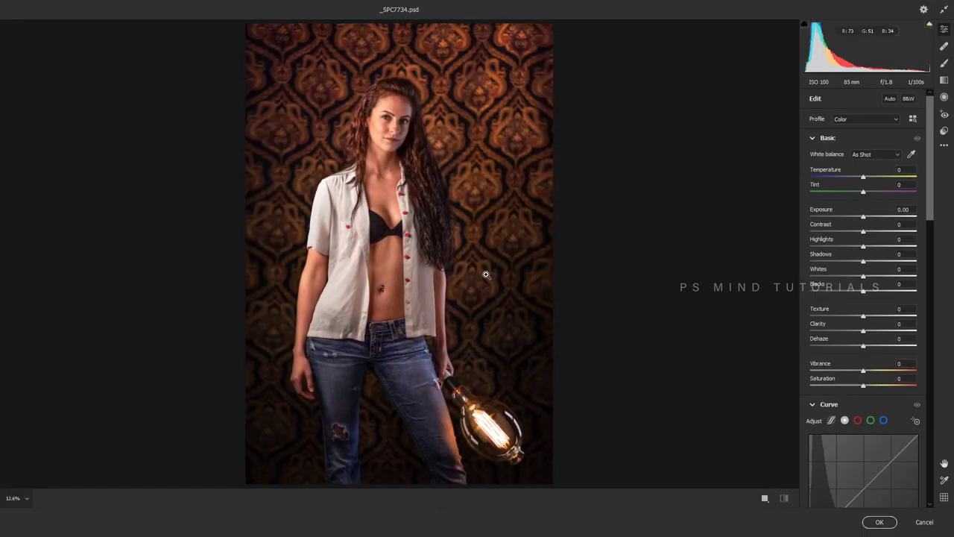
click(870, 233)
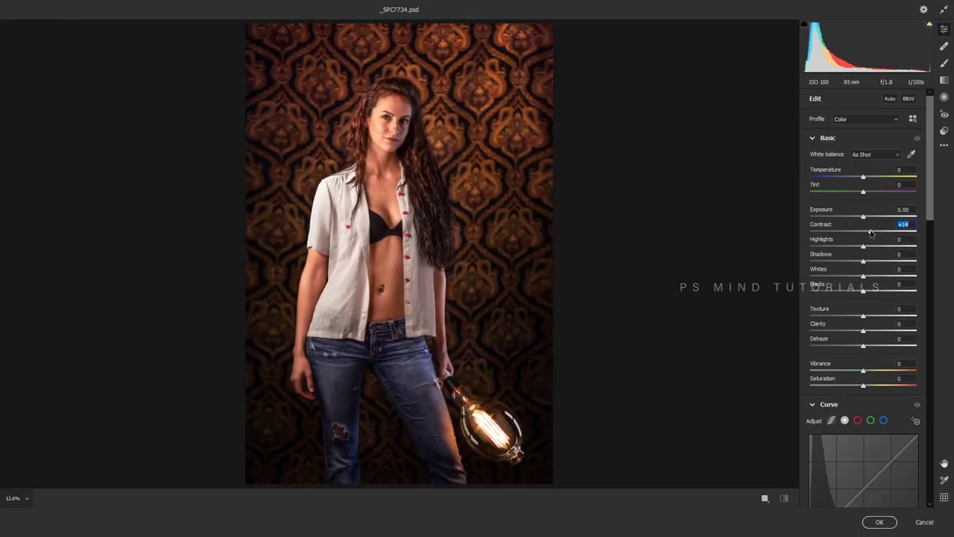
drag(863, 178, 864, 193)
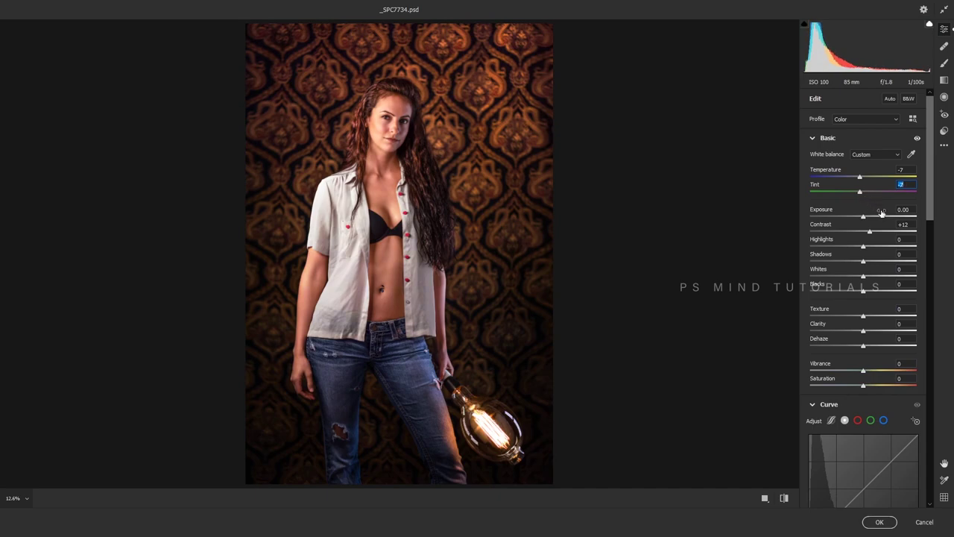
- Raise the yellow Luminance to +8 in the Color Mixer
drag(930, 213, 930, 365)
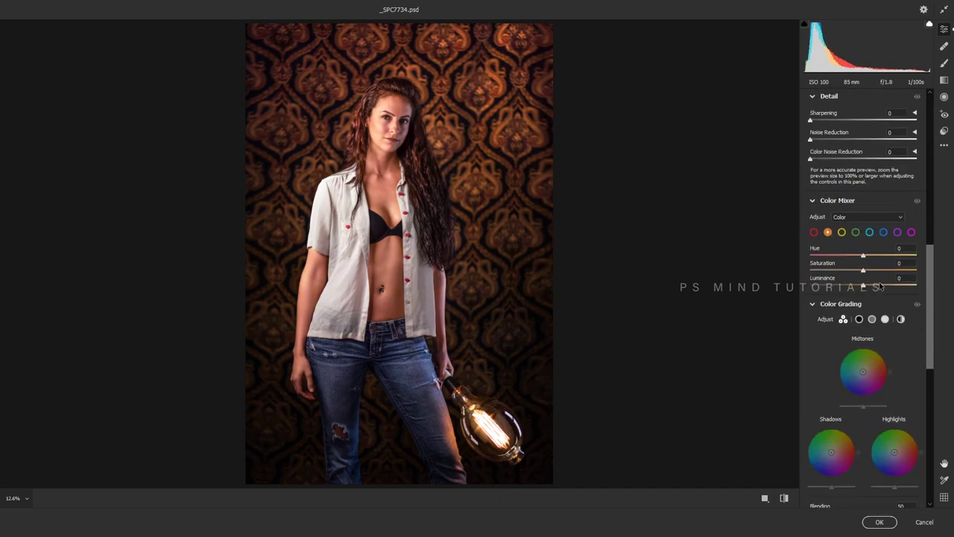
drag(864, 284, 885, 286)
click(842, 232)
drag(867, 286, 870, 285)
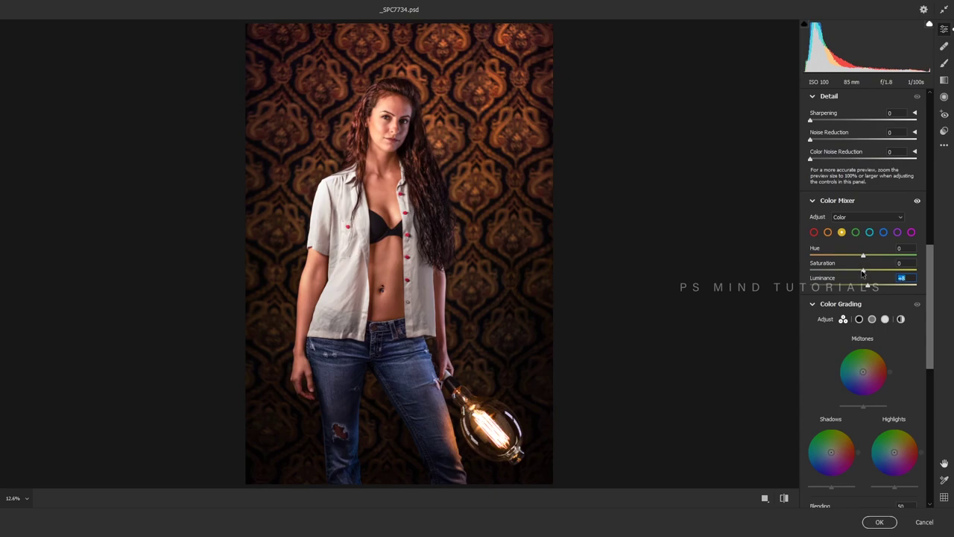
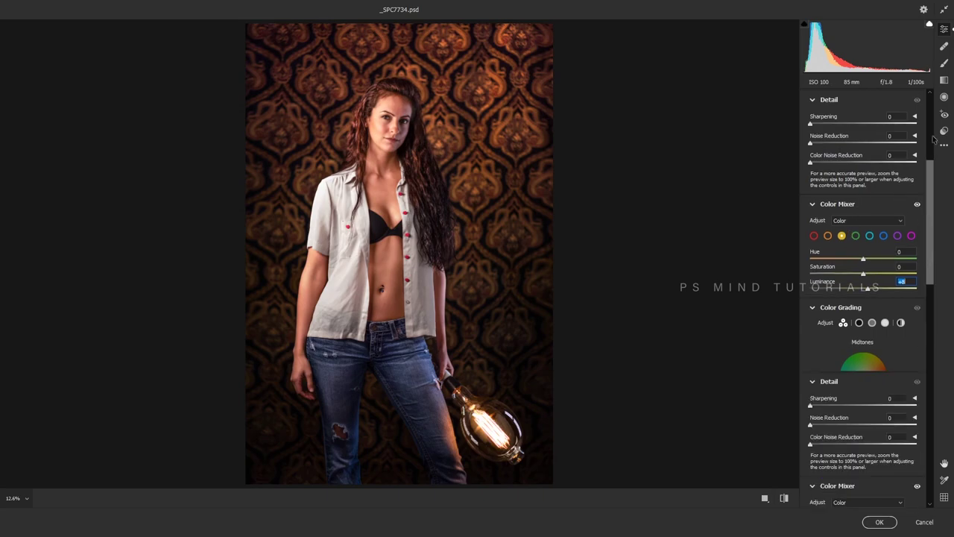
- Lift the Shadows slider to +47 in Camera Raw
scroll(901, 142, up, 10)
drag(873, 261, 886, 263)
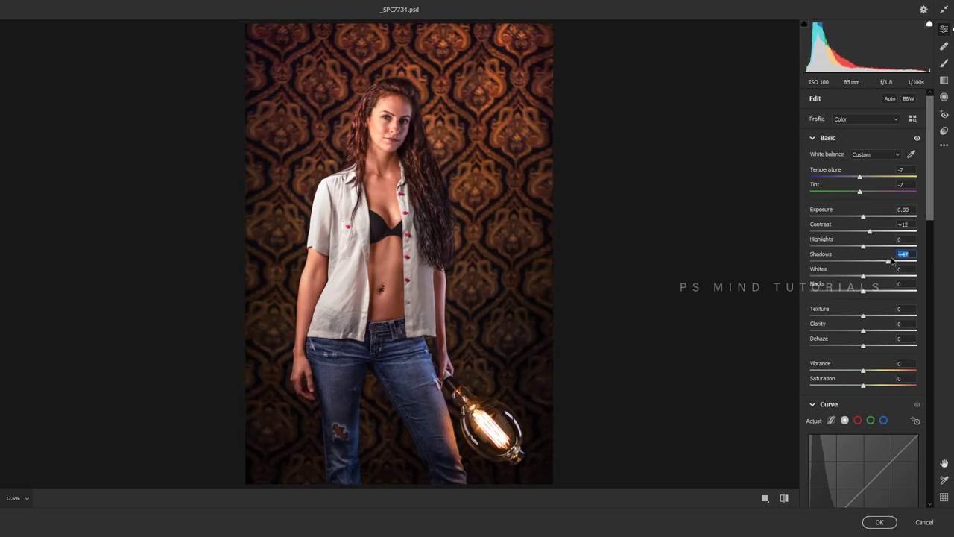
scroll(475, 358, down, 2)
scroll(475, 358, up, 2)
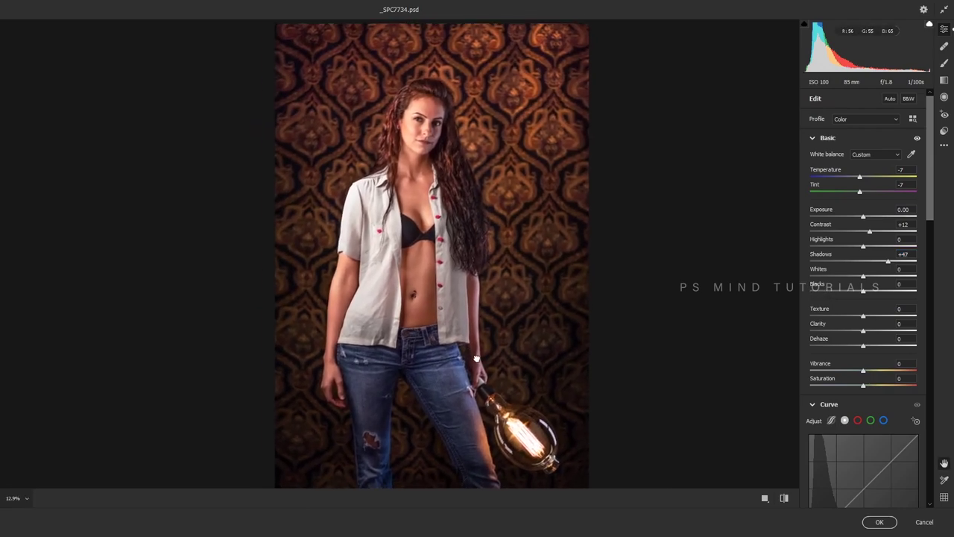
scroll(476, 358, down, 2)
- Add an inverted radial filter hugging the woman at -0.10 exposure, then apply the edits
key(j)
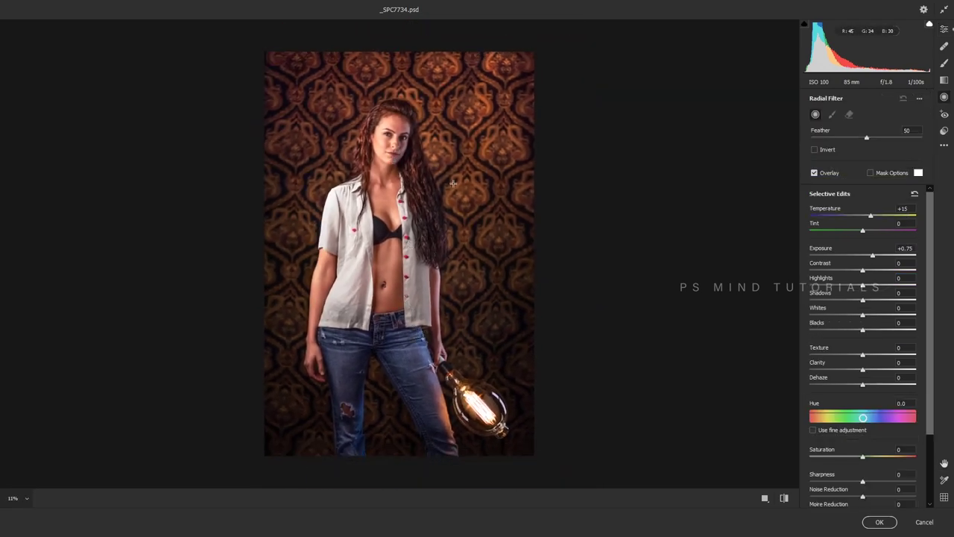
mouse_move(399, 130)
mouse_down()
mouse_move(562, 333)
mouse_move(570, 321)
mouse_up()
click(915, 195)
key(apostrophe)
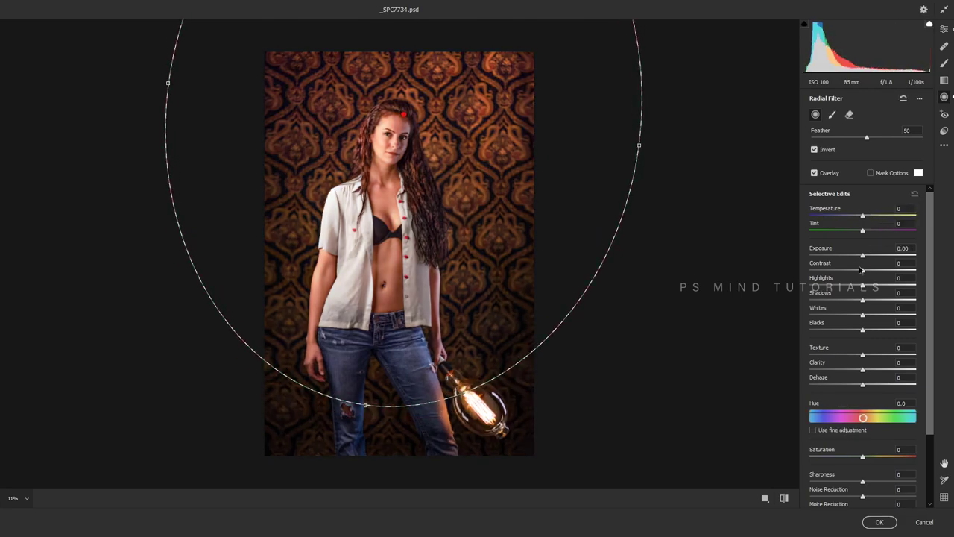
drag(865, 256, 862, 257)
drag(639, 145, 566, 125)
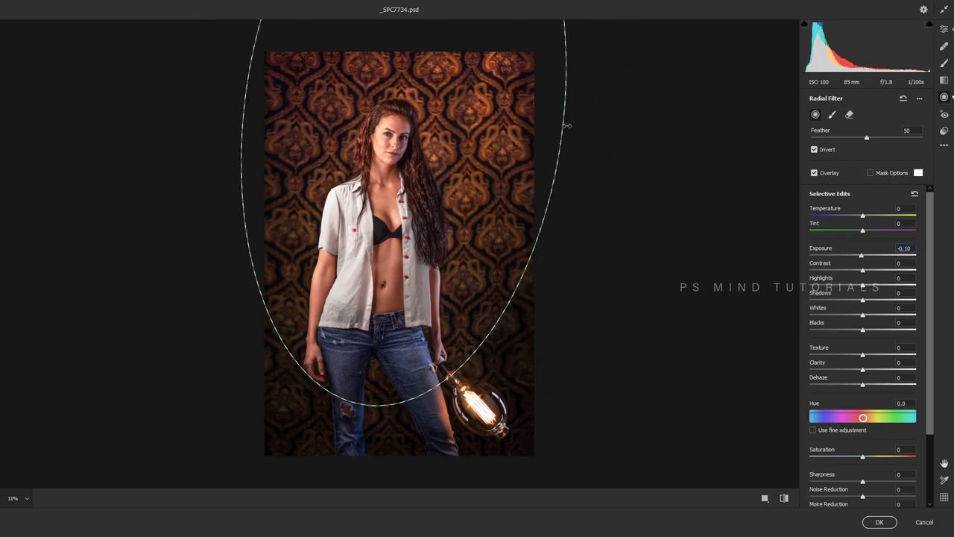
key(Return)
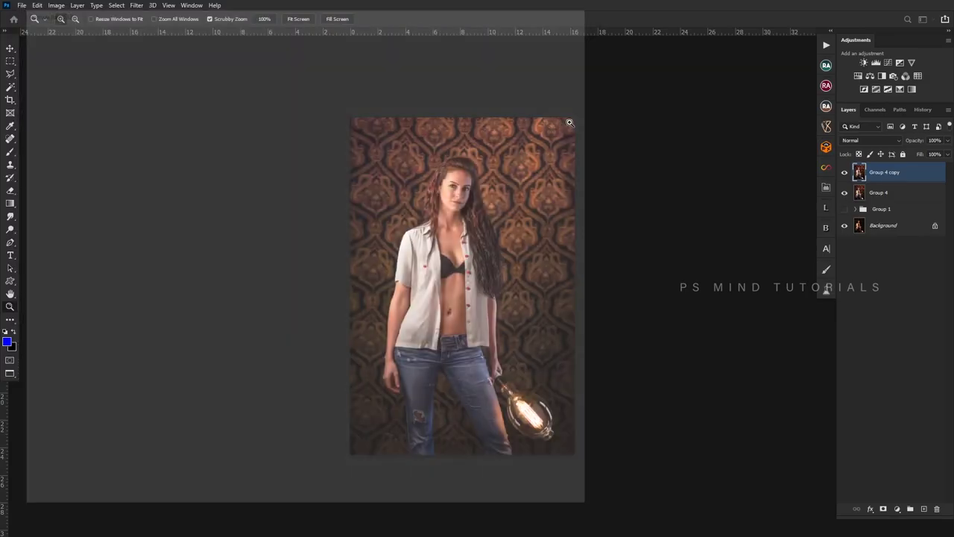
- Zoom and pan around the photo to inspect the Camera Raw result
scroll(455, 254, down, 2)
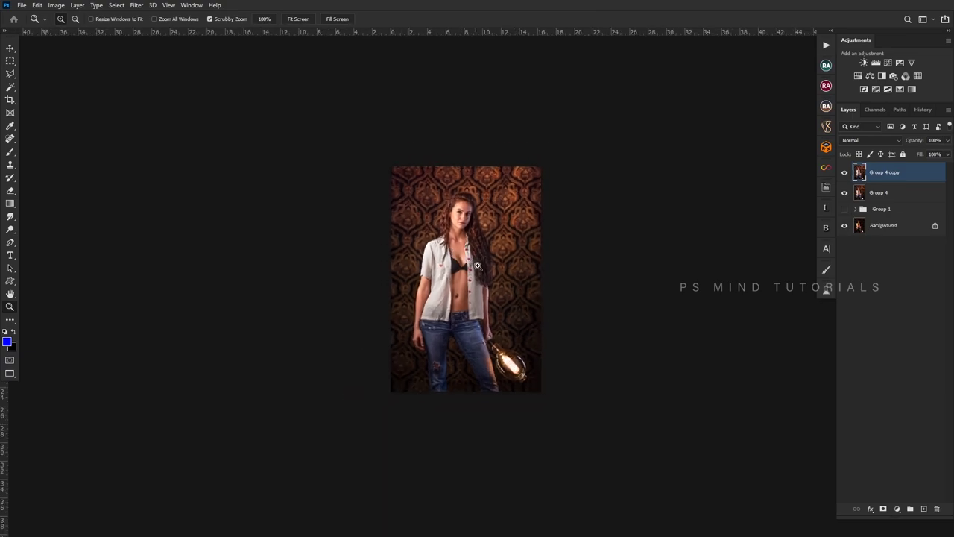
scroll(480, 276, up, 1)
drag(481, 276, 460, 266)
scroll(425, 225, up, 1)
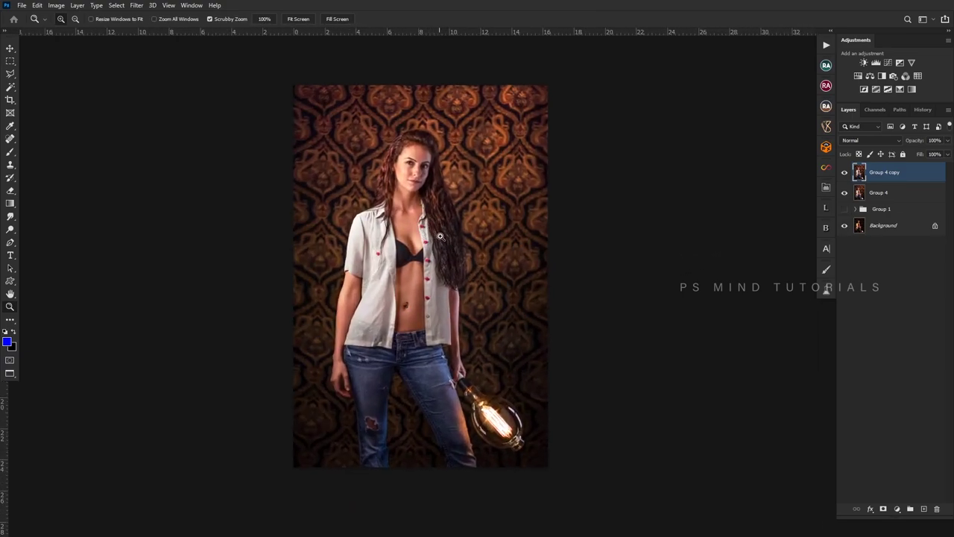
scroll(462, 272, up, 1)
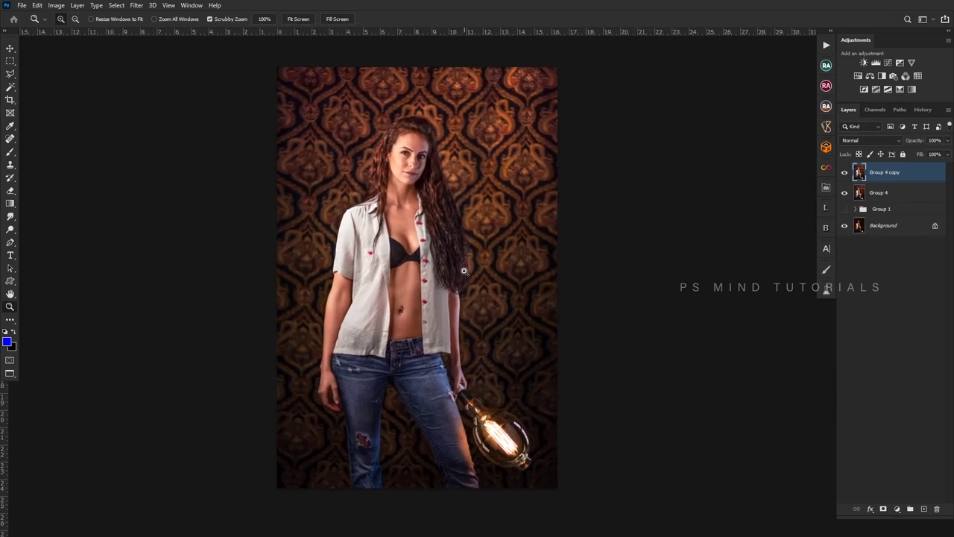
scroll(488, 268, up, 10)
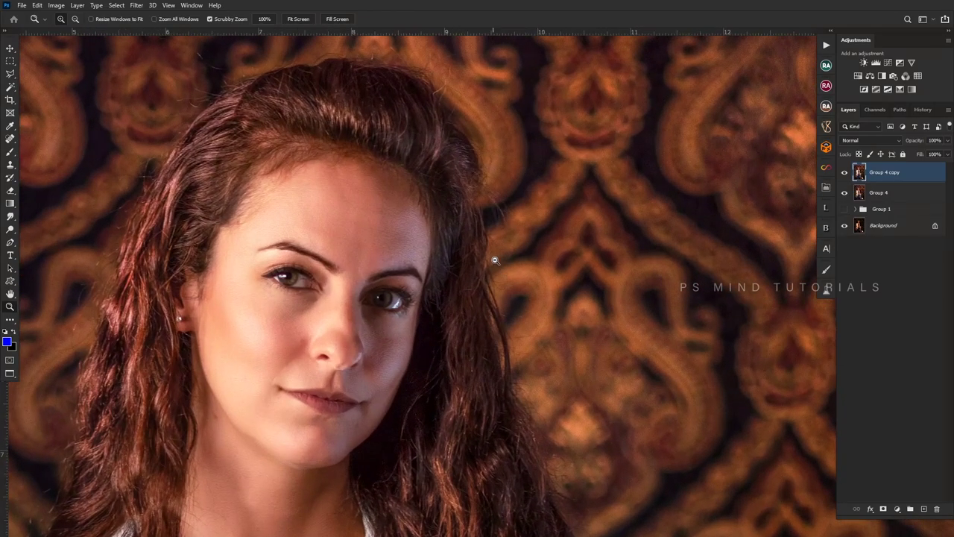
scroll(502, 264, down, 8)
scroll(460, 242, down, 1)
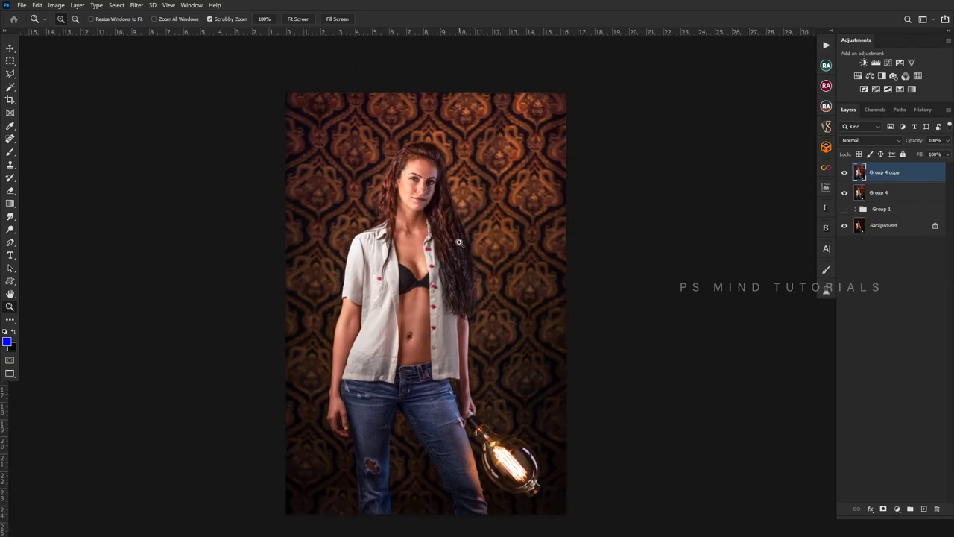
scroll(415, 180, up, 5)
scroll(454, 237, up, 4)
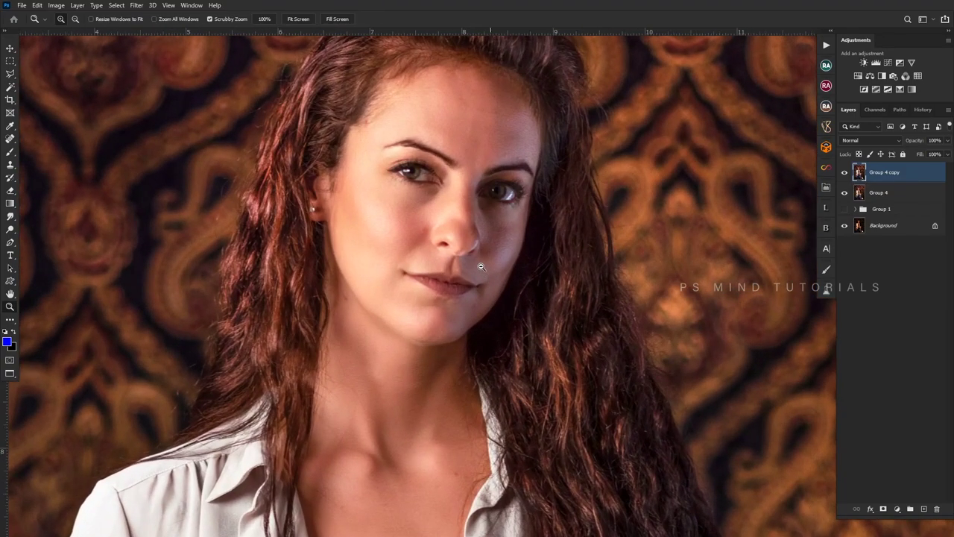
scroll(480, 267, down, 8)
scroll(448, 236, up, 7)
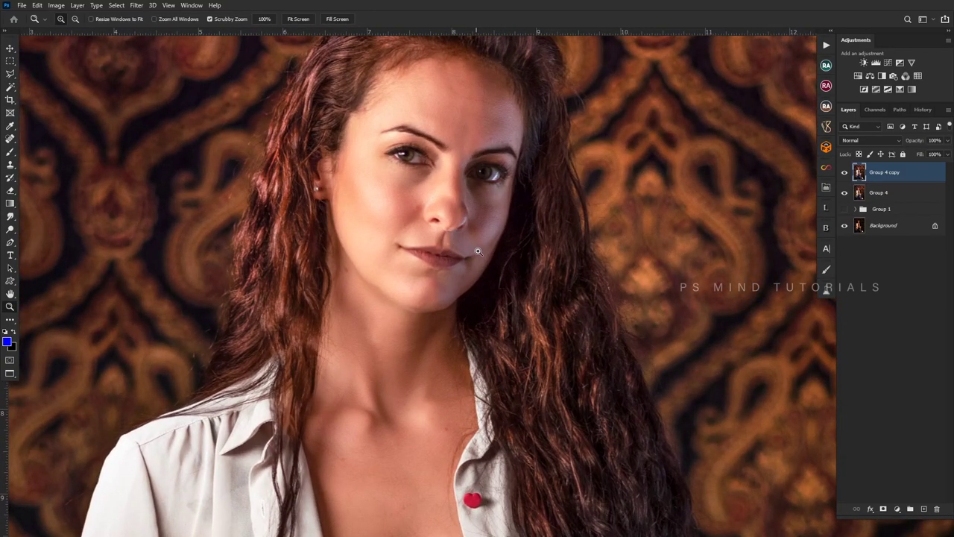
scroll(478, 251, down, 5)
scroll(479, 268, down, 2)
scroll(478, 281, down, 1)
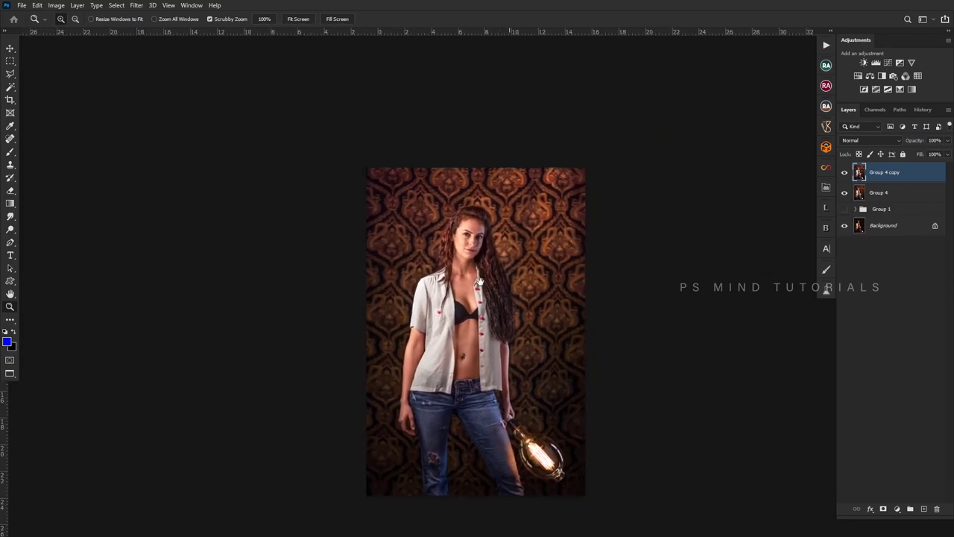
scroll(479, 281, up, 1)
scroll(481, 274, up, 1)
scroll(447, 275, up, 1)
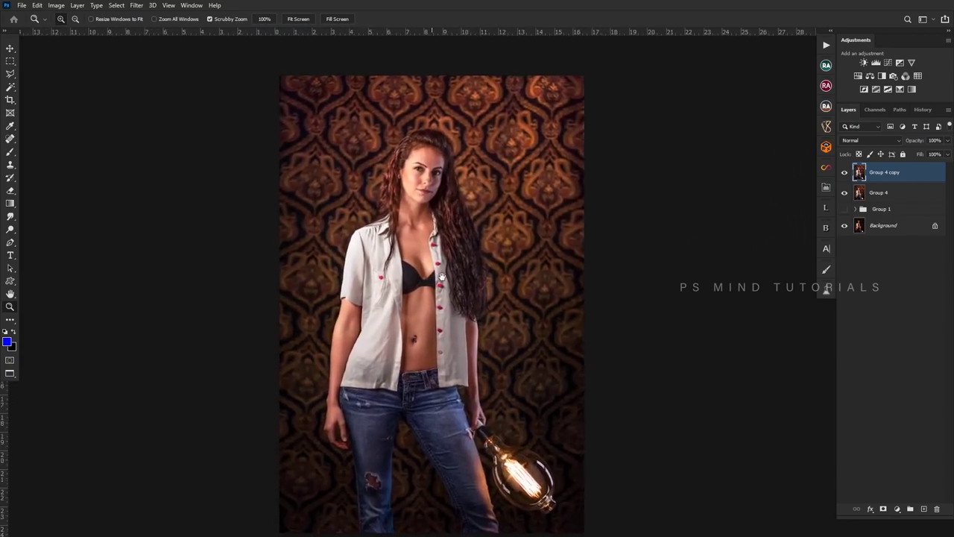
scroll(442, 277, down, 1)
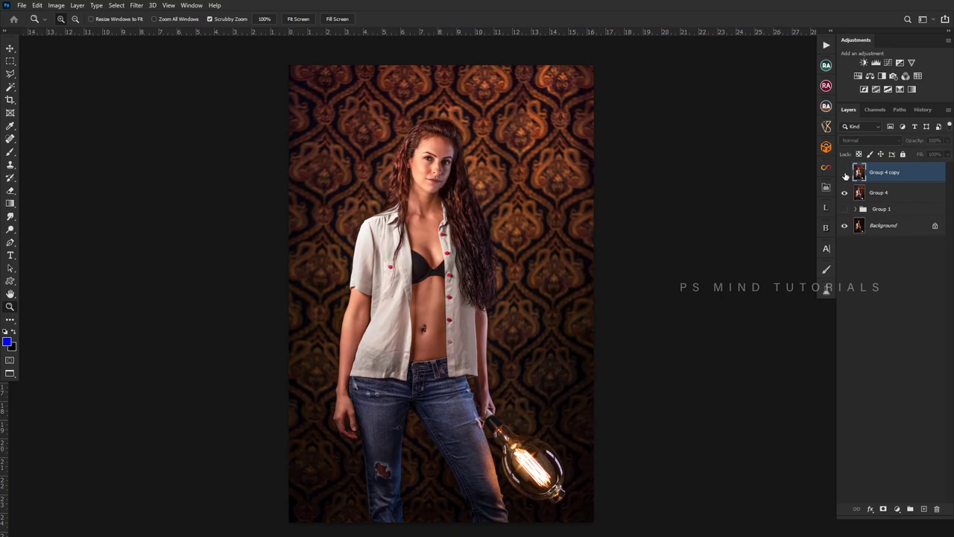
- Merge Group 4 copy into Group 4 and toggle Group 4 to compare before and after
key(Delete)
click(844, 173)
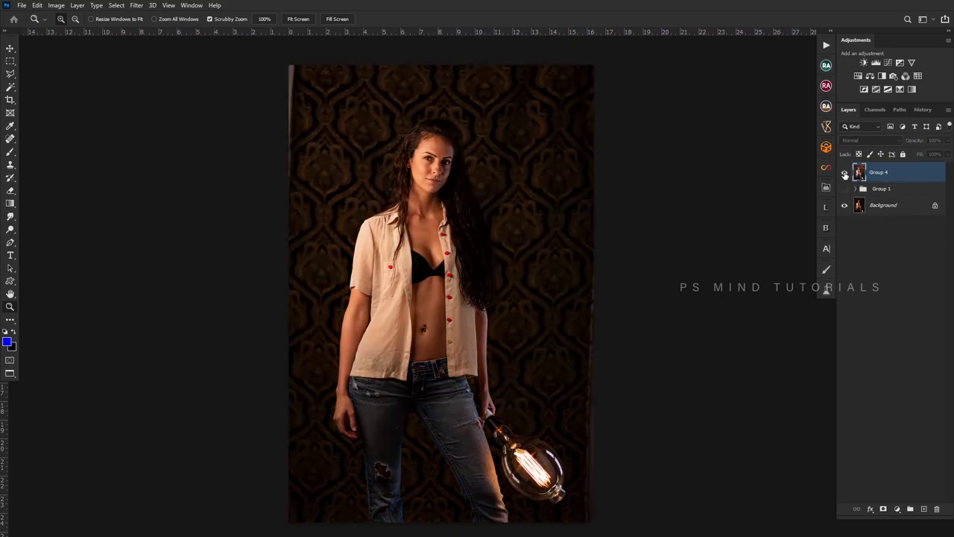
click(844, 172)
click(845, 174)
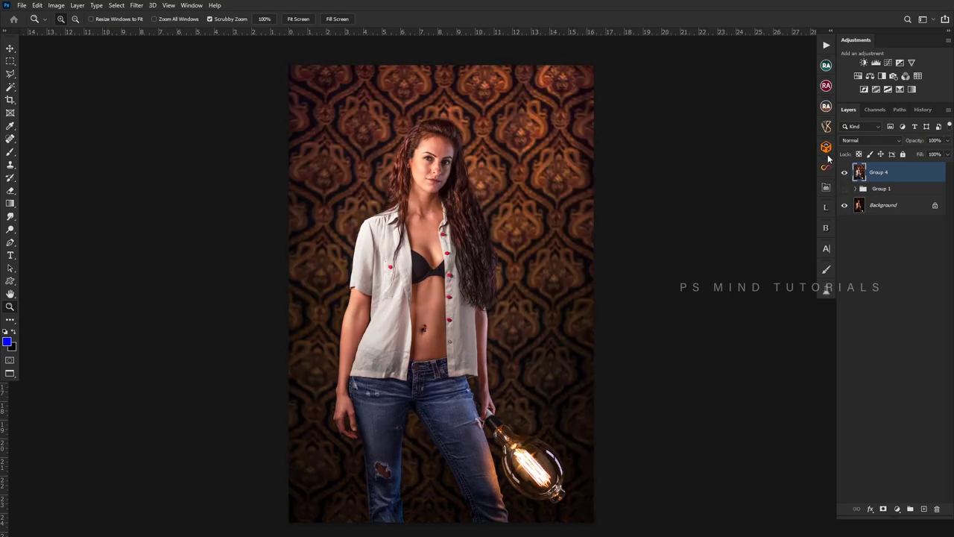
- Add a Curves layer with the white point at input 230 and invert its mask
click(888, 63)
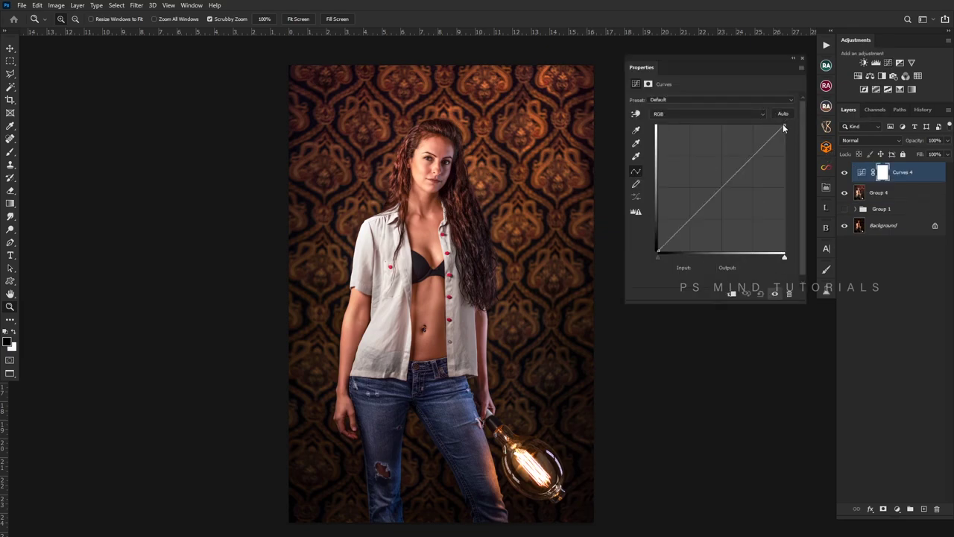
drag(783, 125, 777, 117)
click(802, 59)
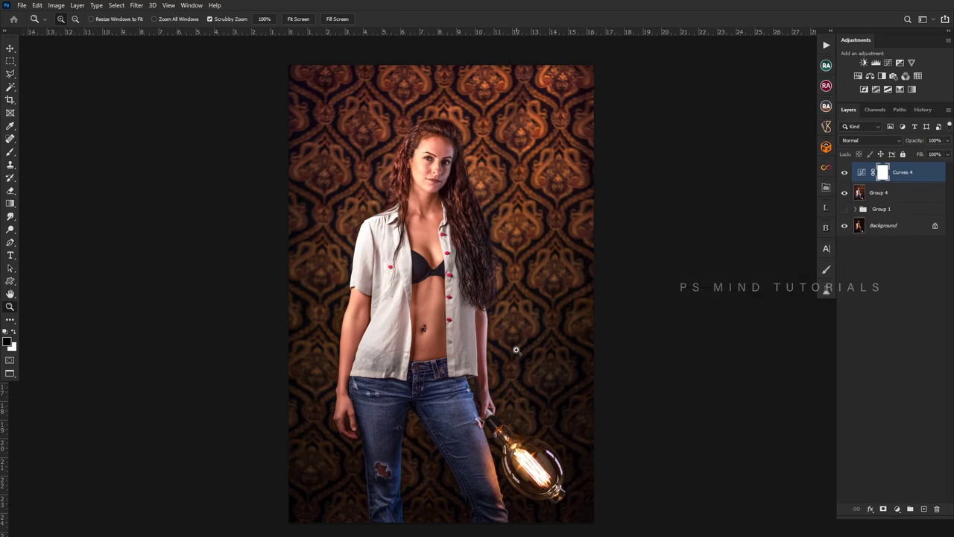
key(ctrl+i)
- Paint the mask with a white 100% brush (sizes 250 down to 125) over shirt, hair and jeans
click(499, 442)
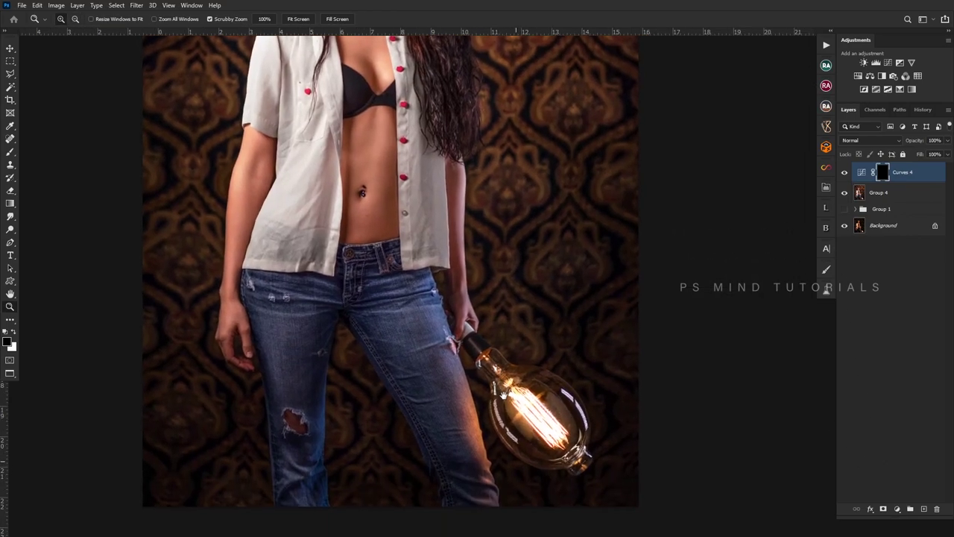
key(b)
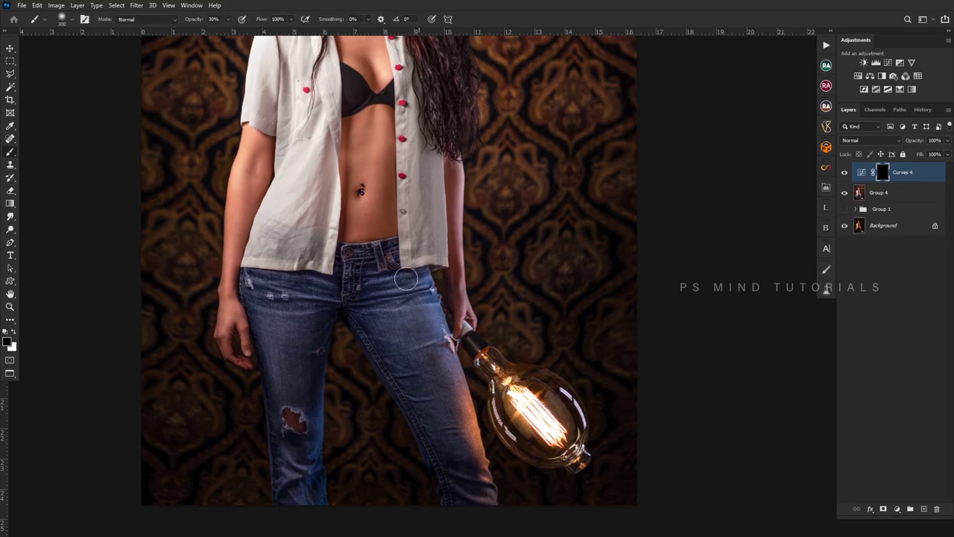
key(x)
key(0)
key(bracketleft)
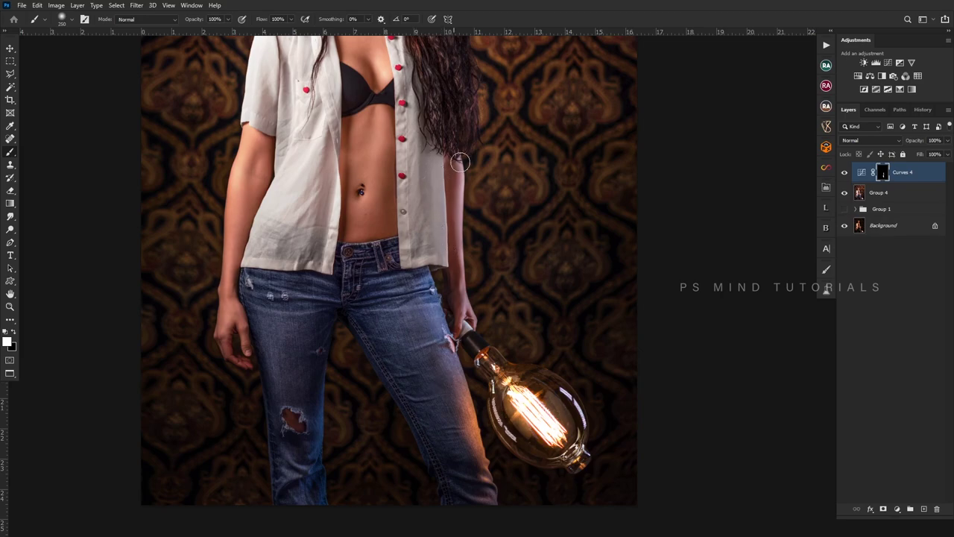
key(bracketleft)
key(bracketleft)
key(bracketleft)
key(bracketright)
key(bracketright)
key(bracketright)
scroll(429, 231, up, 1)
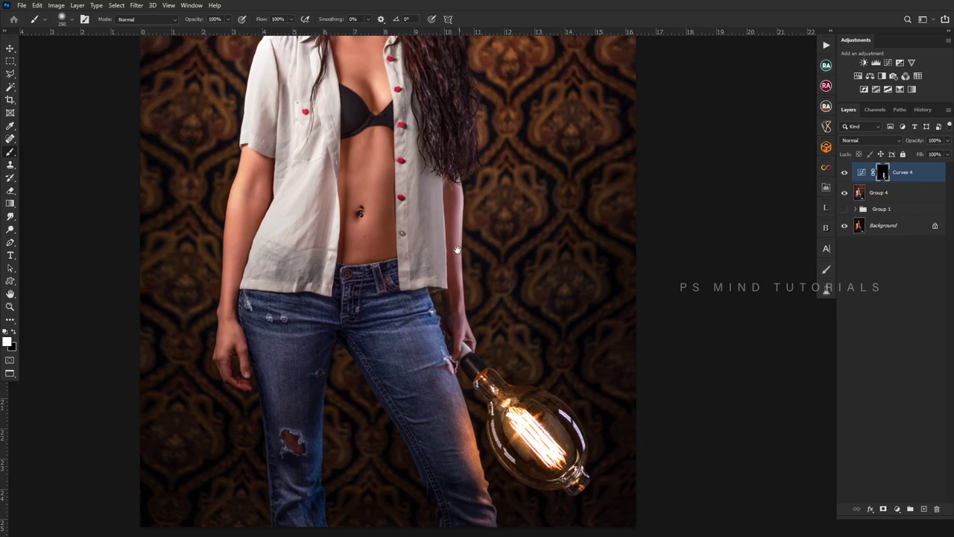
scroll(440, 276, up, 4)
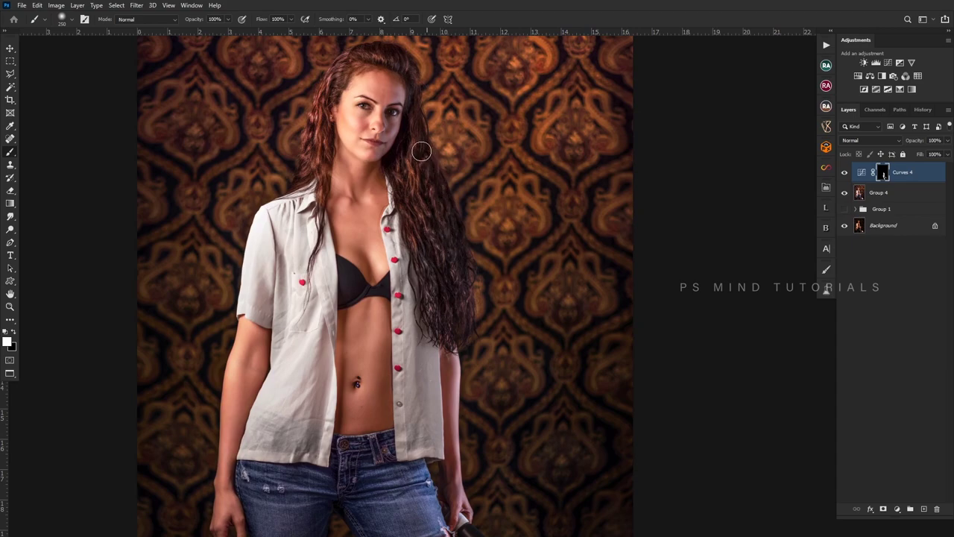
key(bracketleft)
key(bracketleft)
drag(255, 367, 293, 196)
key(bracketleft)
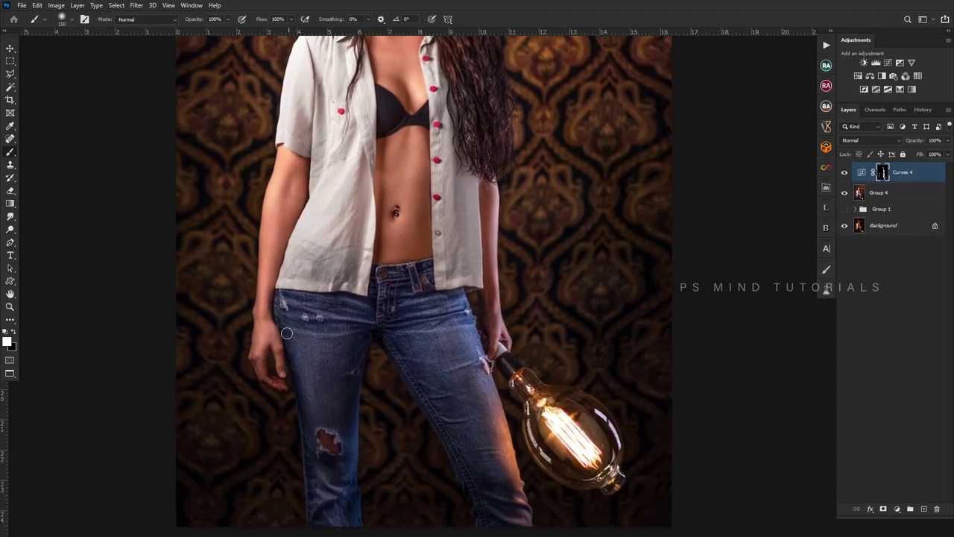
alt+click(381, 278)
- Zoom in to inspect the face and the background pattern close up
alt+click(414, 297)
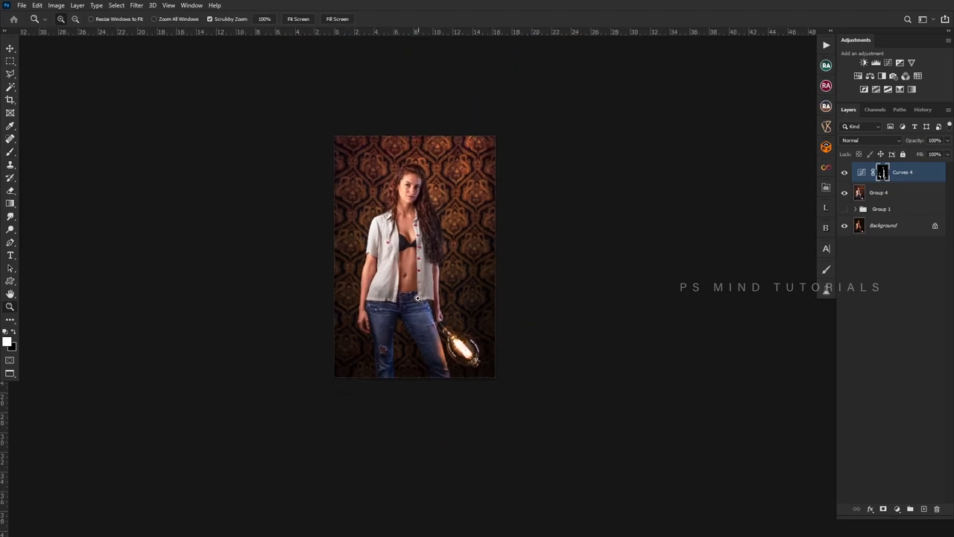
click(388, 216)
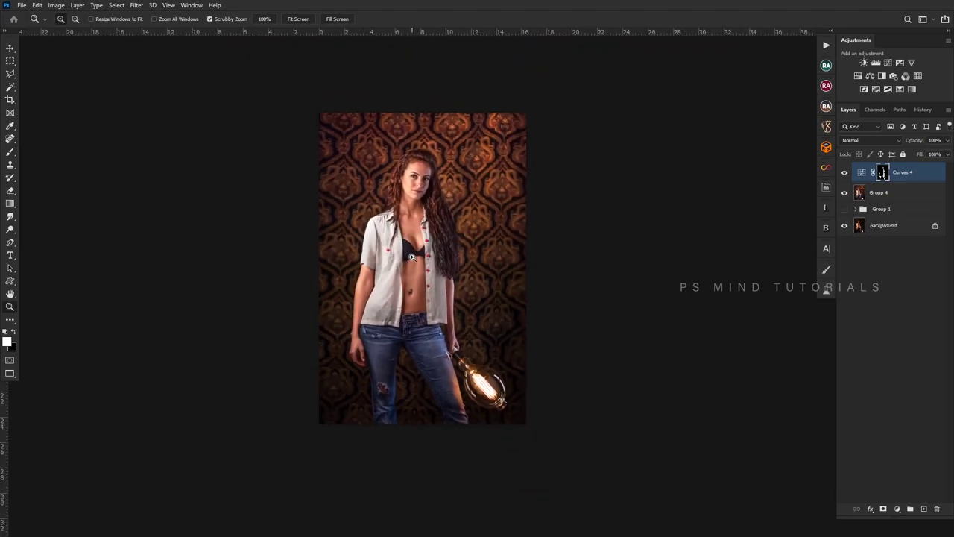
drag(408, 181, 453, 269)
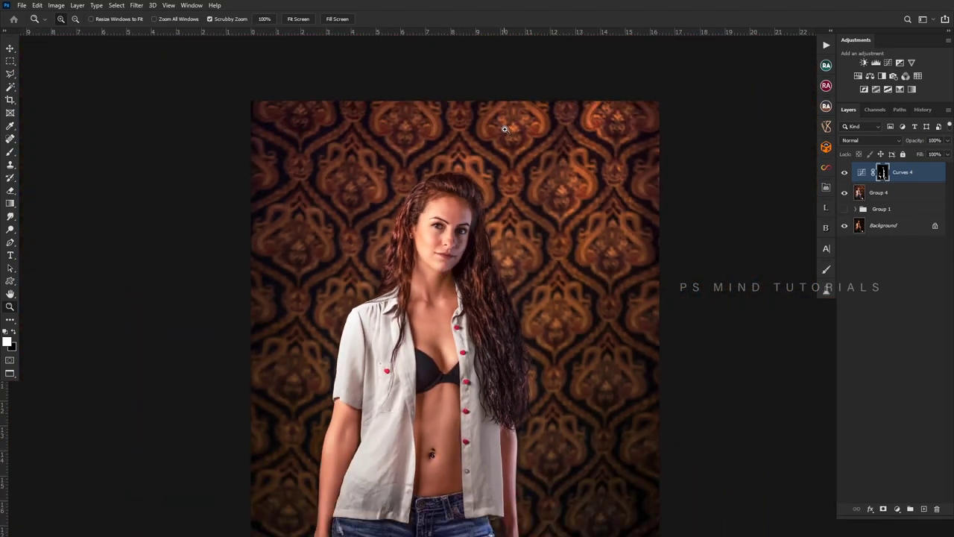
drag(507, 124, 479, 198)
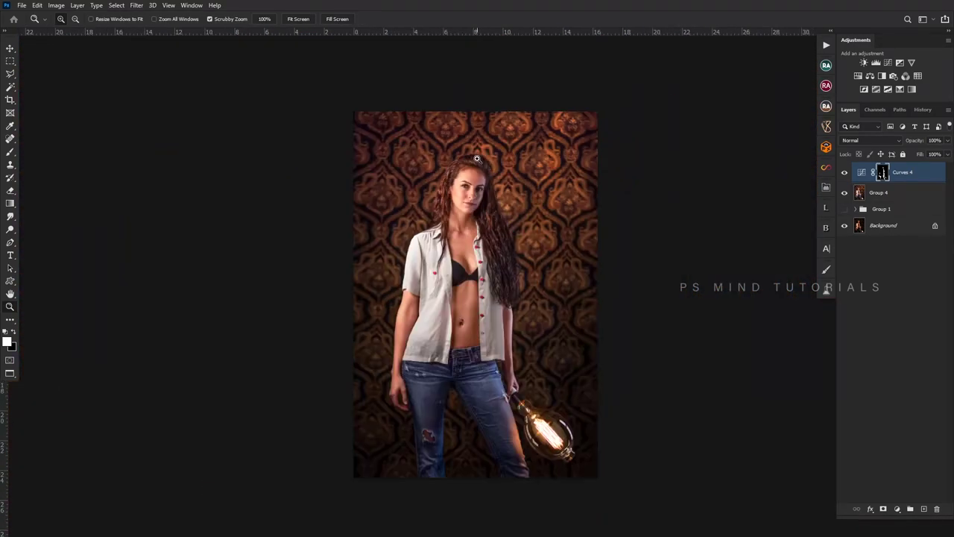
- Select Curves 4 together with Group 4 and merge them into one layer
click(477, 160)
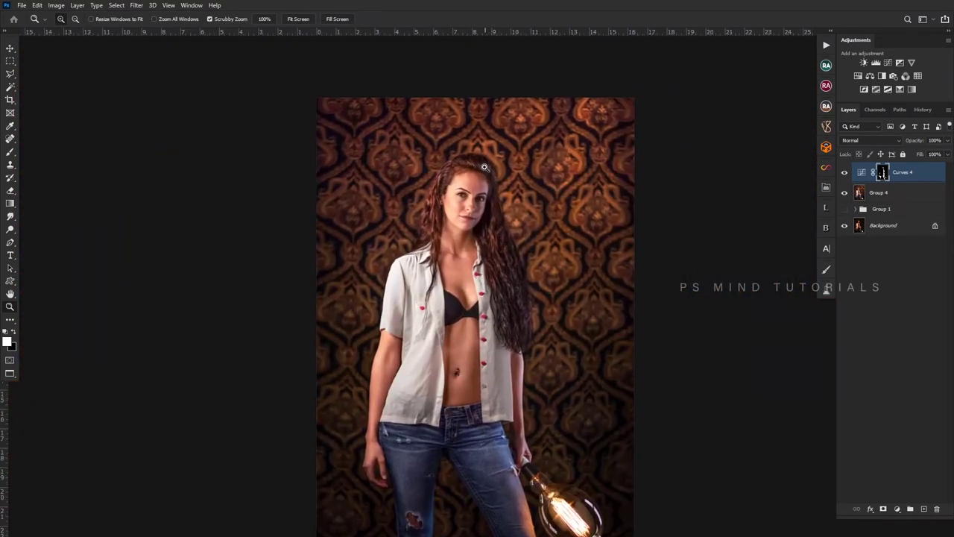
shift+click(877, 192)
key(ctrl+e)
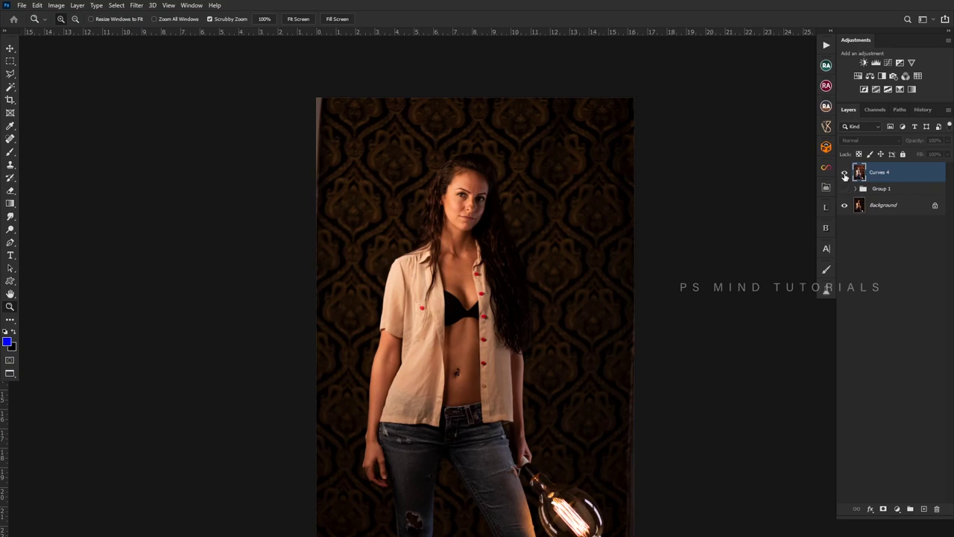
- Quick-mask the woman's figure and add Selective Color lowering Reds' Black to -12
click(844, 172)
key(b)
key(d)
key(backslash)
drag(463, 298, 465, 171)
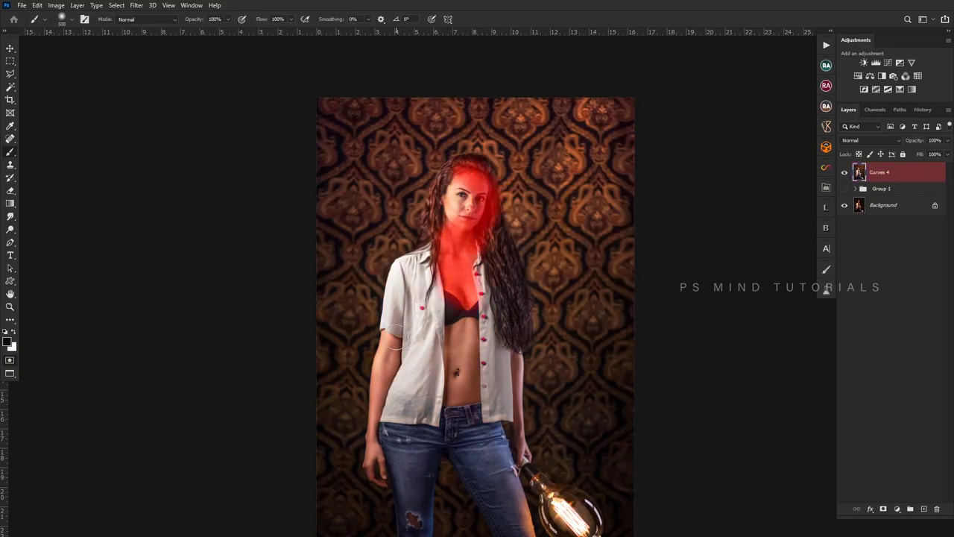
drag(398, 335, 372, 488)
drag(447, 414, 466, 313)
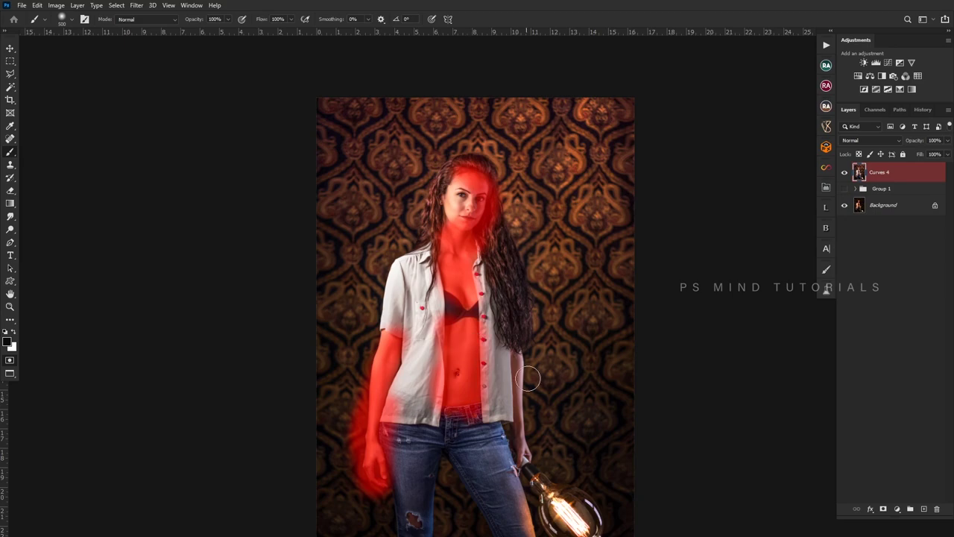
drag(521, 351, 516, 477)
drag(456, 225, 455, 180)
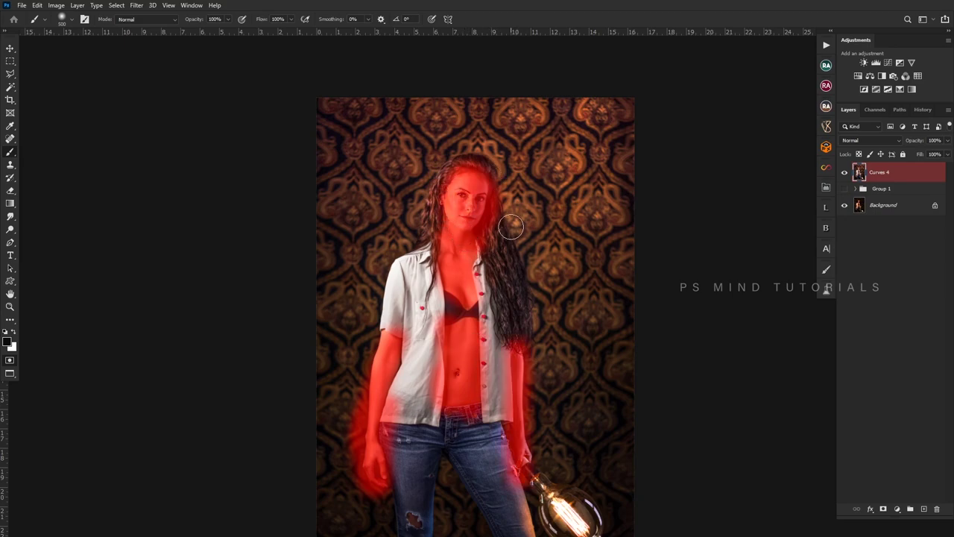
click(912, 89)
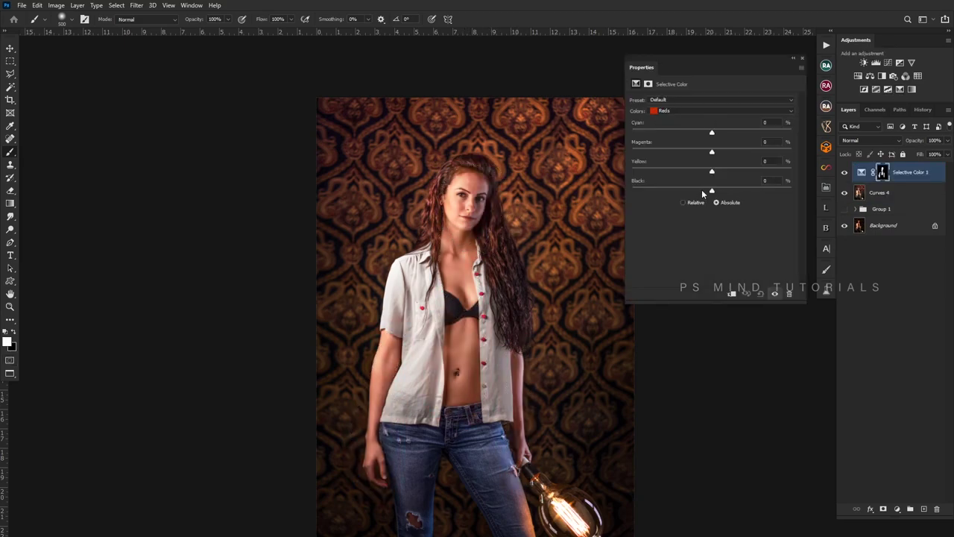
drag(703, 192, 699, 193)
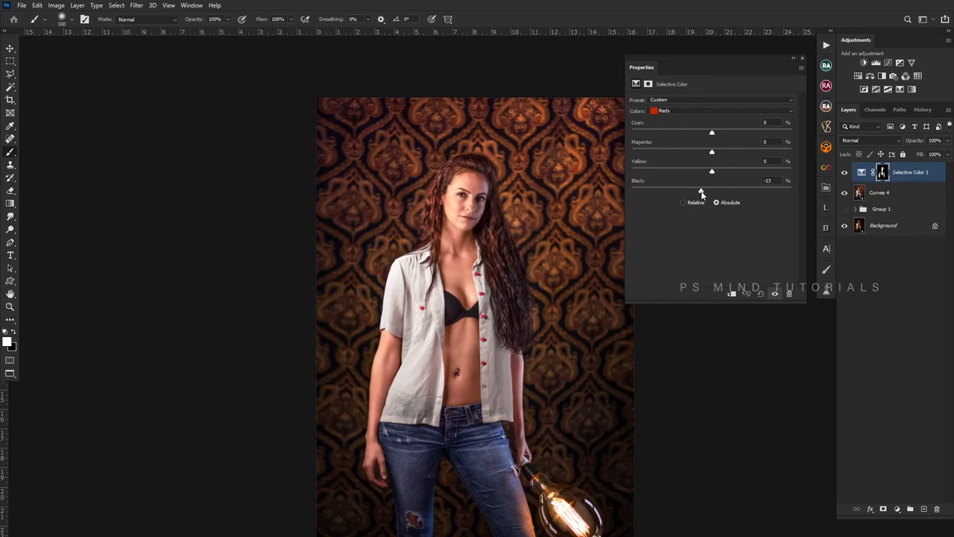
- Zoom in on the face and quick-mask the hair along the forehead hairline
click(804, 62)
key(z)
click(468, 165)
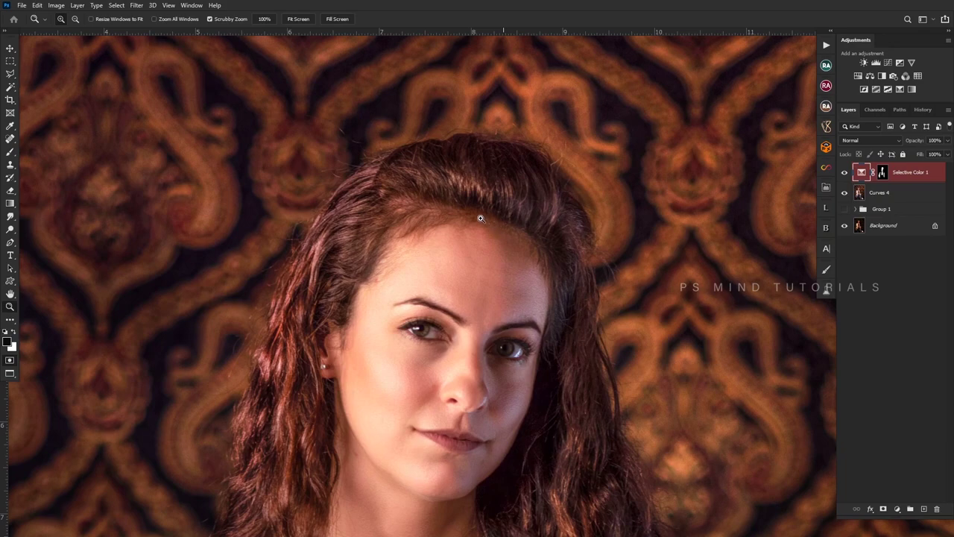
key(b)
mouse_move(373, 239)
mouse_down()
mouse_move(393, 216)
mouse_move(537, 249)
mouse_move(570, 283)
mouse_up()
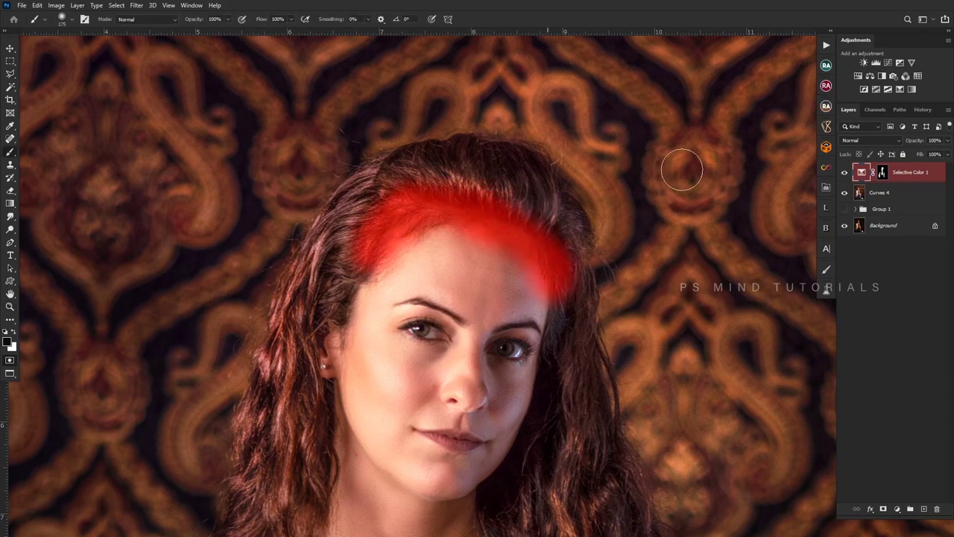
key(backslash)
- Add Selective Color on the hairline, lowering Yellows' Yellow to -29
click(910, 89)
click(693, 111)
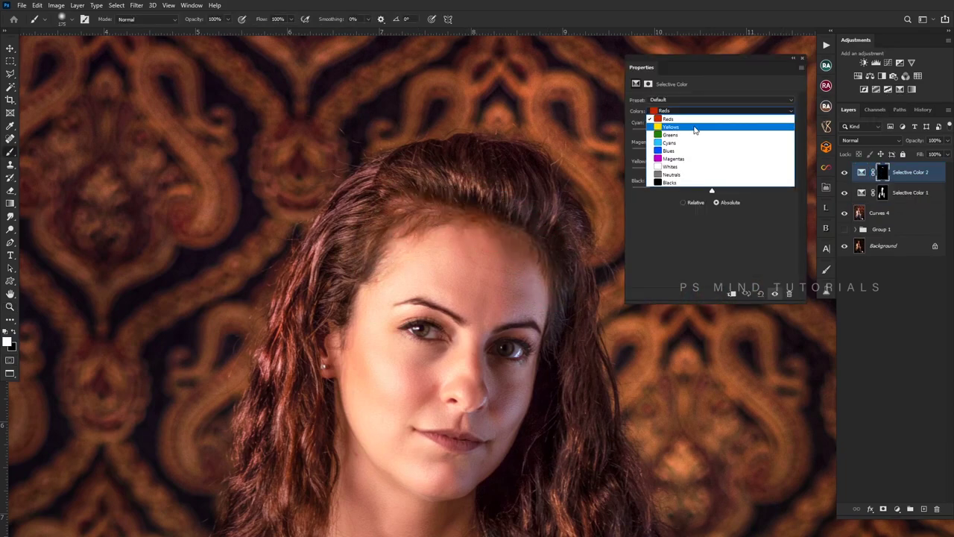
click(694, 128)
drag(712, 169, 688, 169)
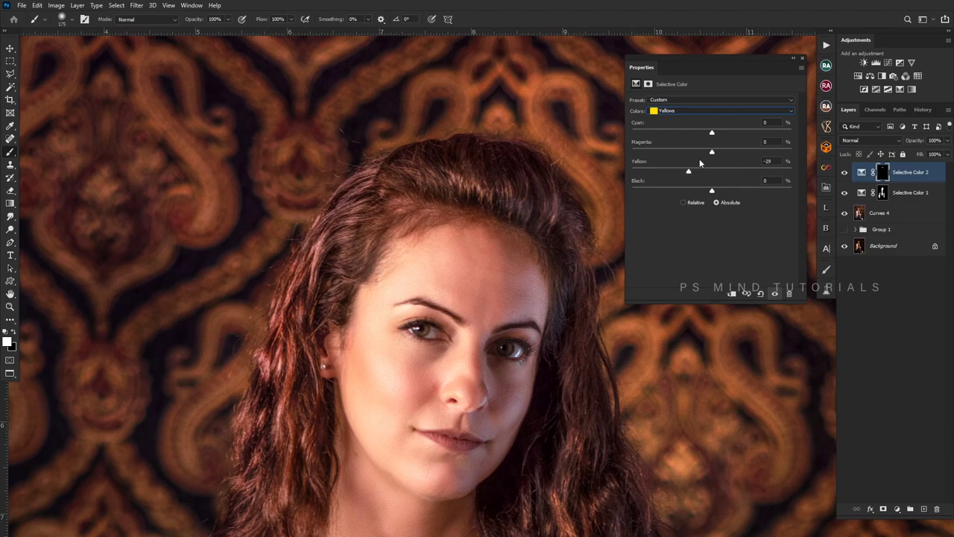
click(801, 59)
key(z)
scroll(798, 211, down, 5)
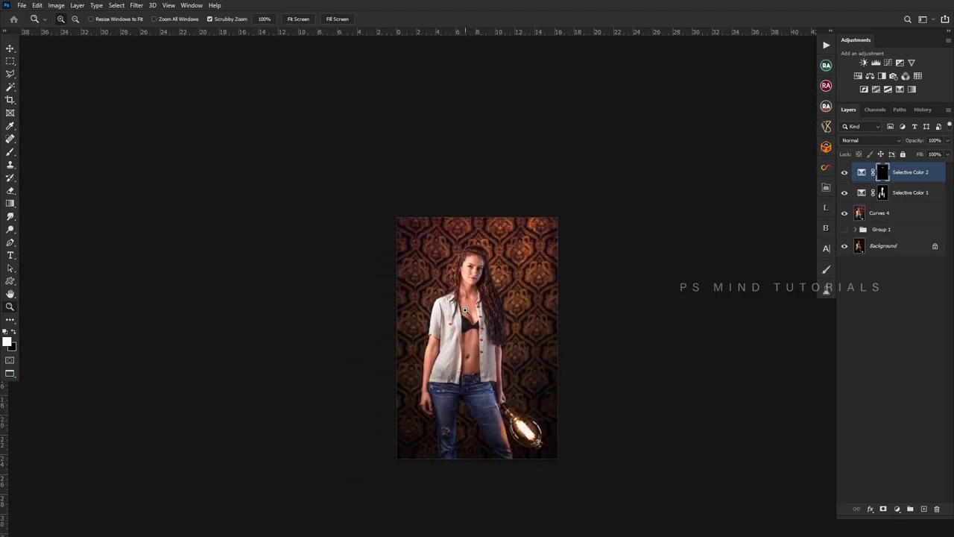
- Merge the Curves and both Selective Color layers into one Selective Color 2 layer
shift+click(884, 212)
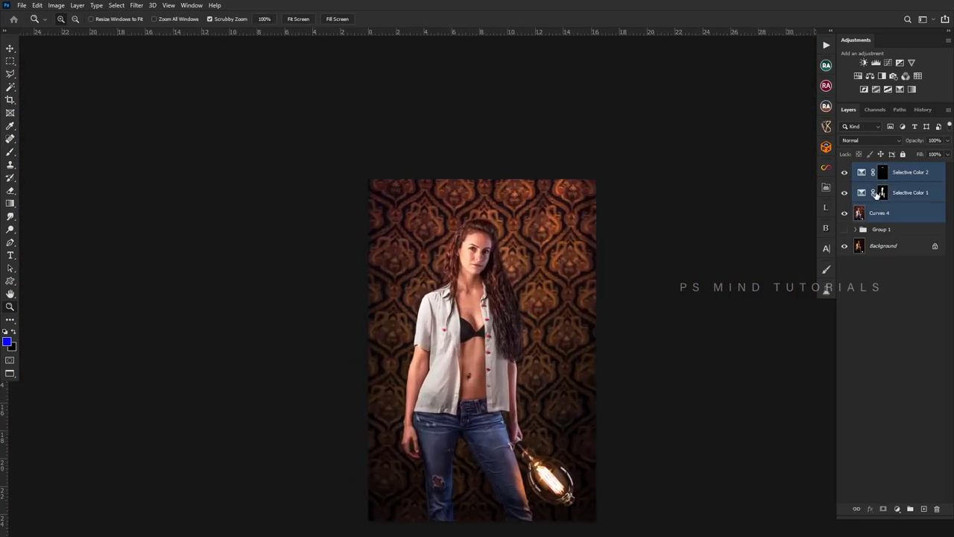
key(ctrl+e)
scroll(489, 400, up, 2)
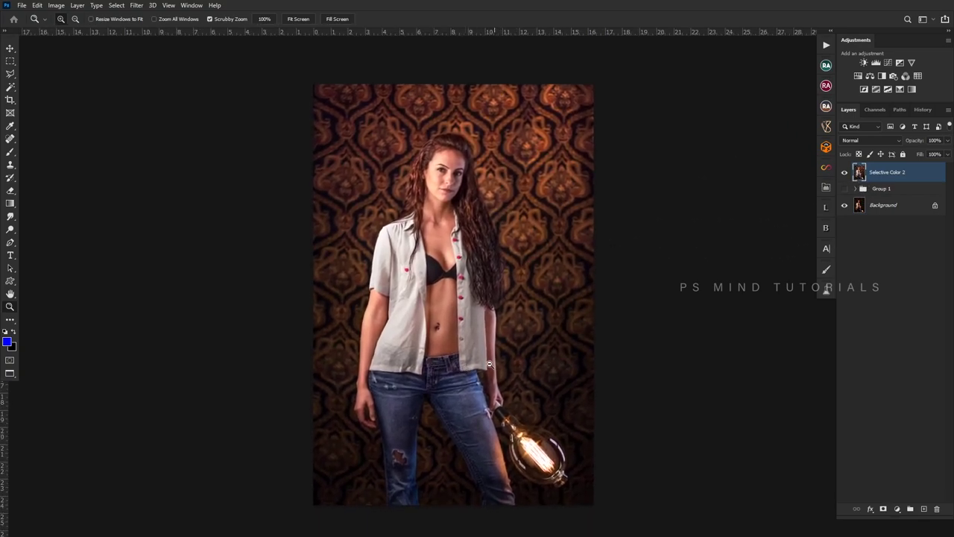
scroll(474, 354, down, 3)
scroll(492, 351, up, 2)
drag(507, 348, 480, 333)
scroll(480, 333, up, 1)
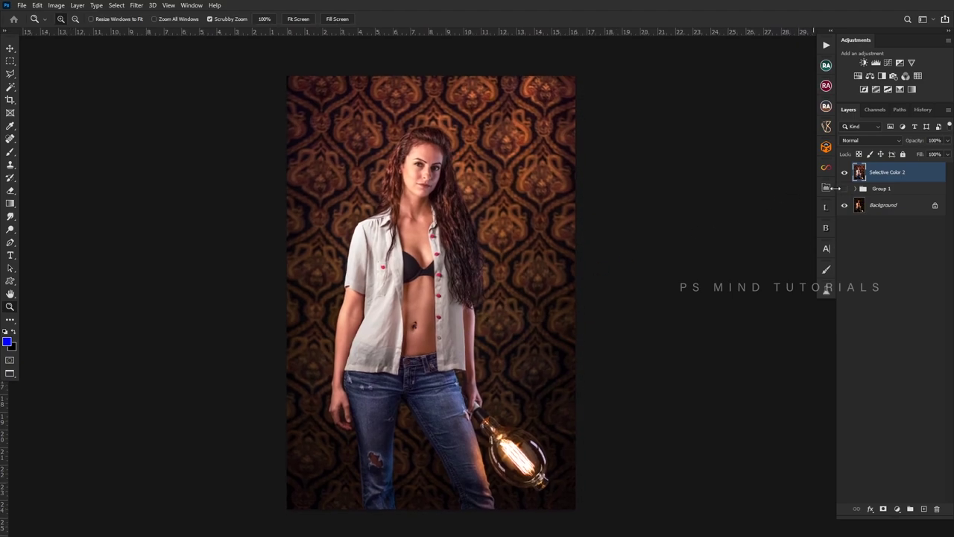
- Try a Soft Light duplicate at lowered opacity, compare it, then delete it
key(ctrl+j)
click(864, 142)
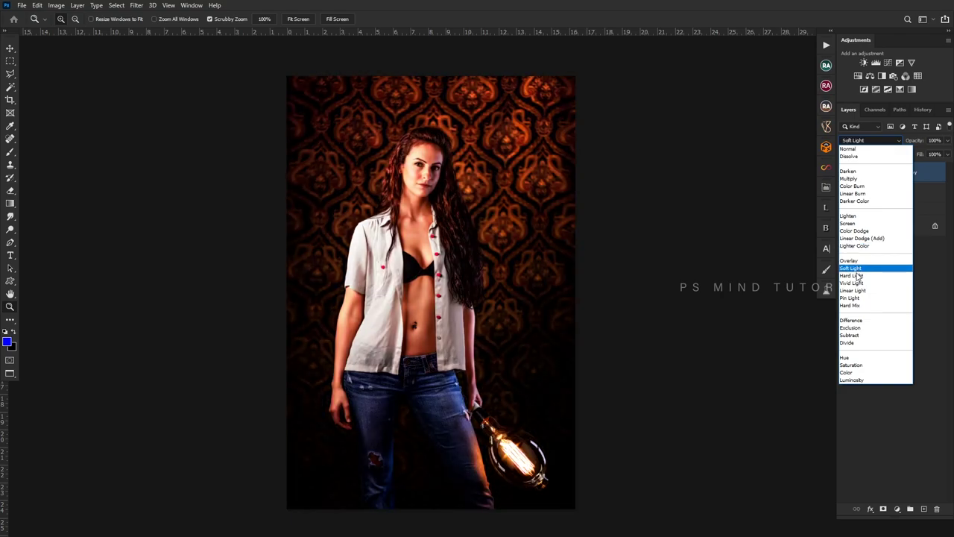
click(864, 267)
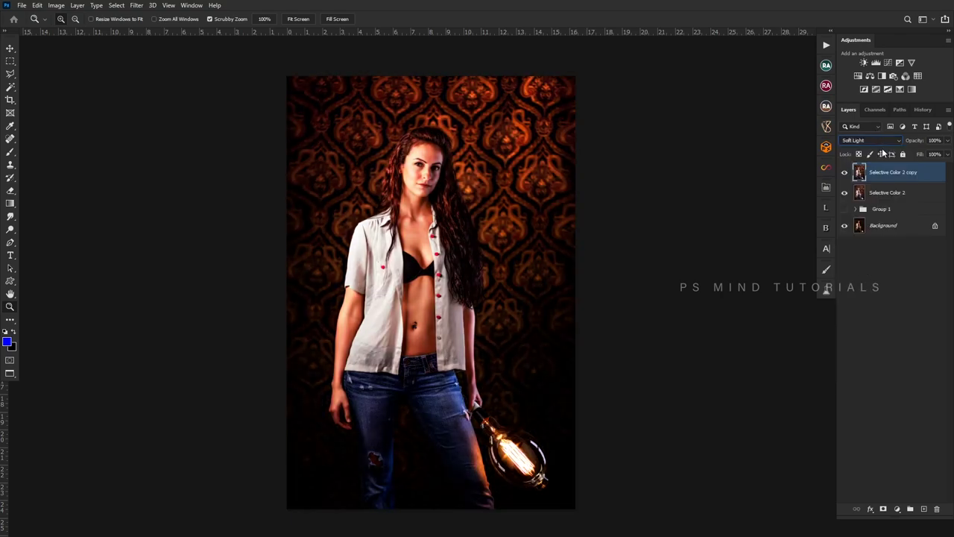
drag(918, 142, 915, 145)
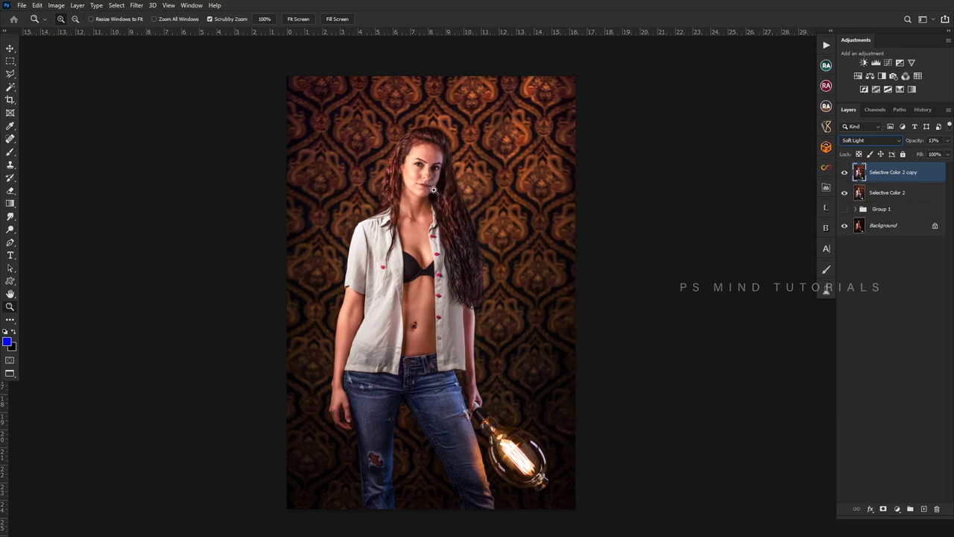
click(12, 49)
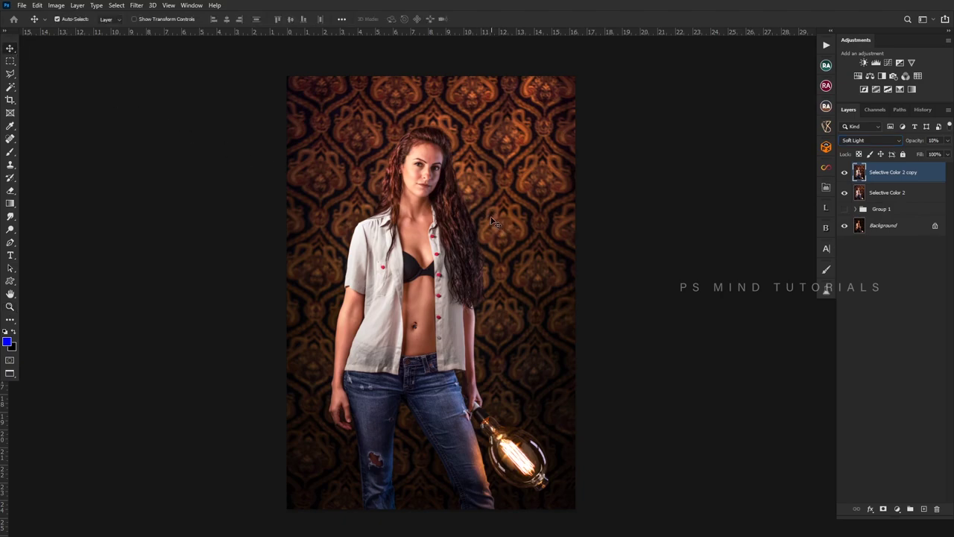
click(844, 172)
key(Delete)
- Check the face up close, then add Color Balance nudging the midtones toward red
key(z)
mouse_move(432, 174)
mouse_down()
mouse_move(460, 218)
mouse_move(471, 210)
mouse_up()
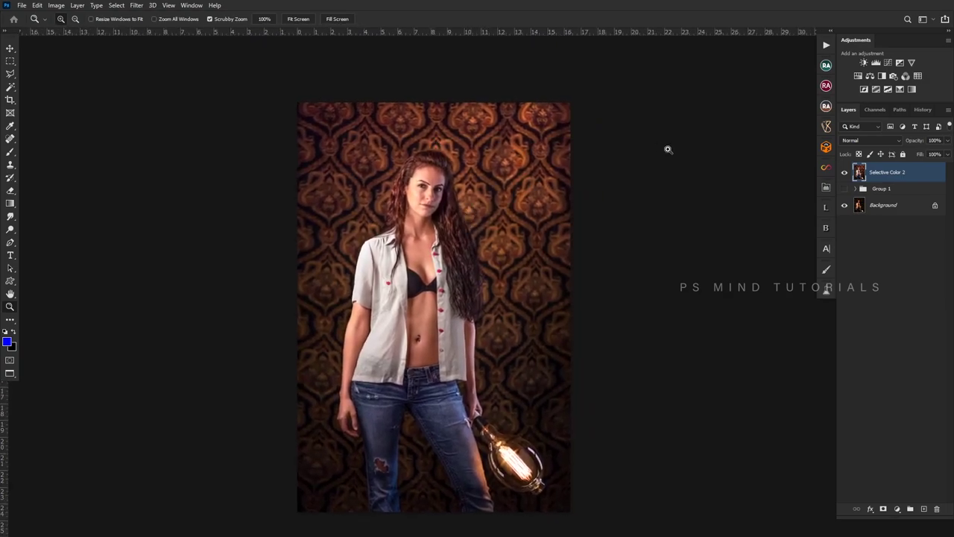
click(870, 77)
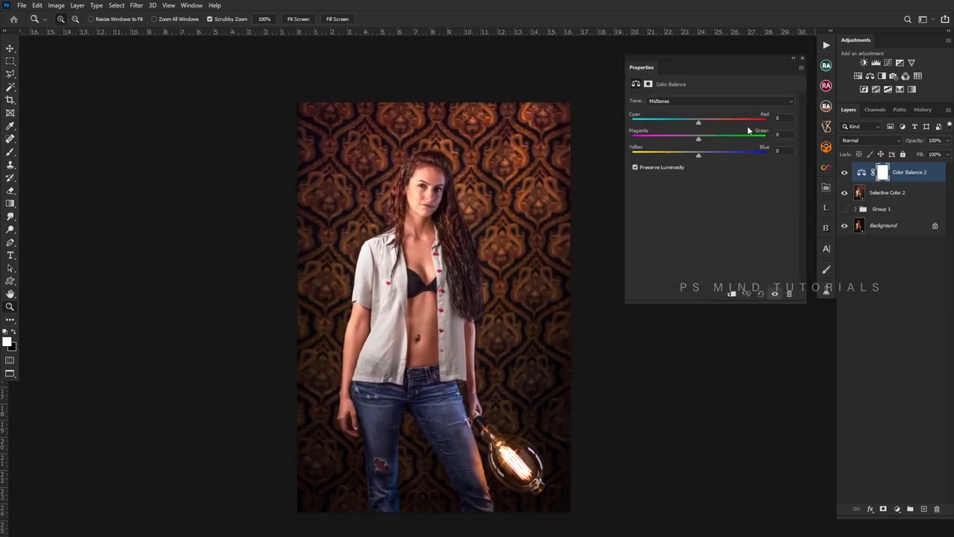
drag(698, 123, 703, 148)
- Add a Levels adjustment layer with default settings
click(802, 59)
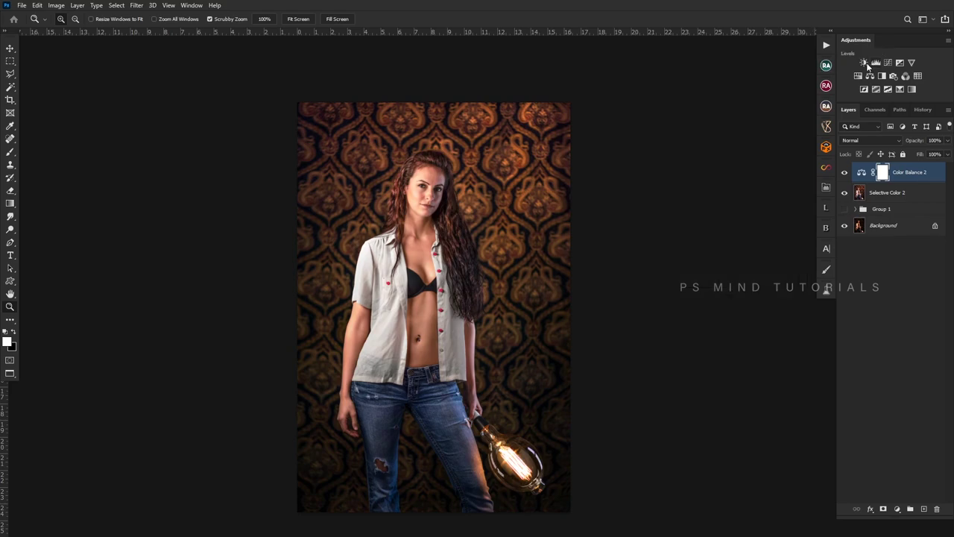
click(875, 64)
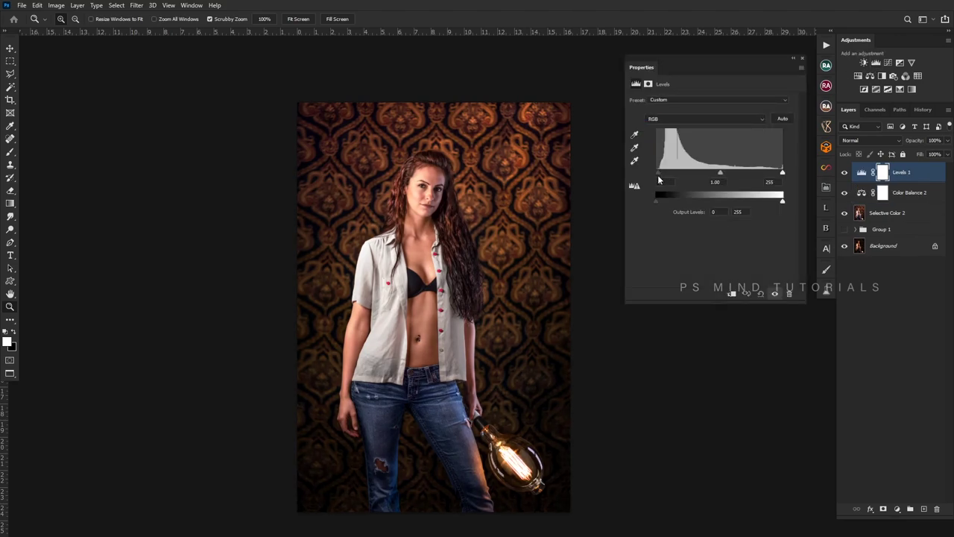
click(802, 58)
- Add a Curves layer with a raised black point and points near 61 and 191
click(888, 63)
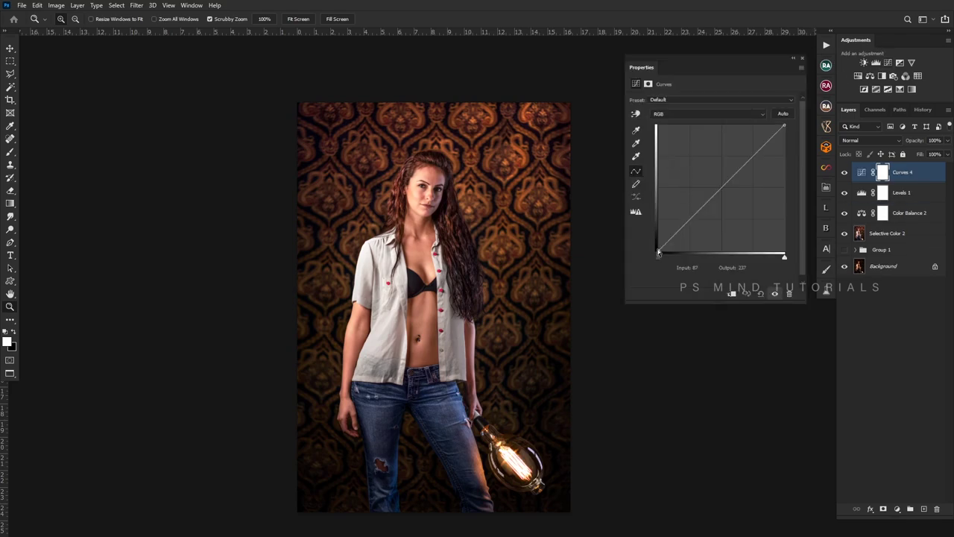
mouse_move(659, 252)
mouse_down()
mouse_move(641, 238)
mouse_move(649, 263)
mouse_up()
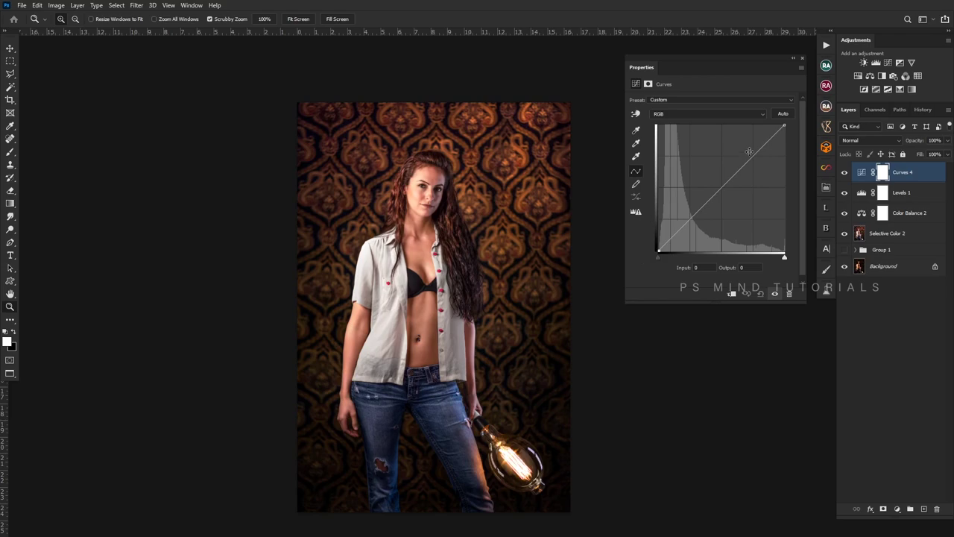
click(690, 220)
drag(753, 155, 753, 157)
click(802, 58)
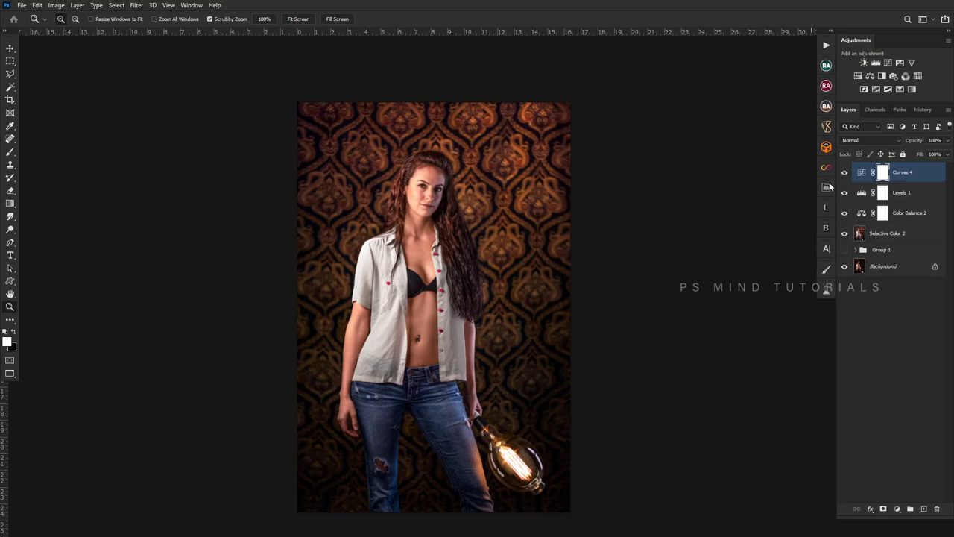
- Merge the four adjustment and image layers into one and compare before and after
shift+click(902, 235)
key(ctrl+e)
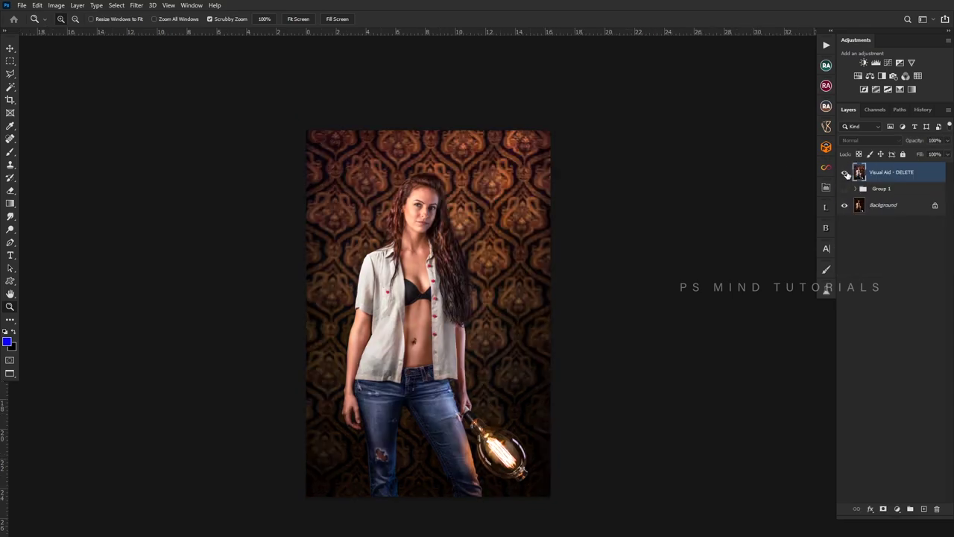
click(844, 172)
drag(444, 375, 462, 339)
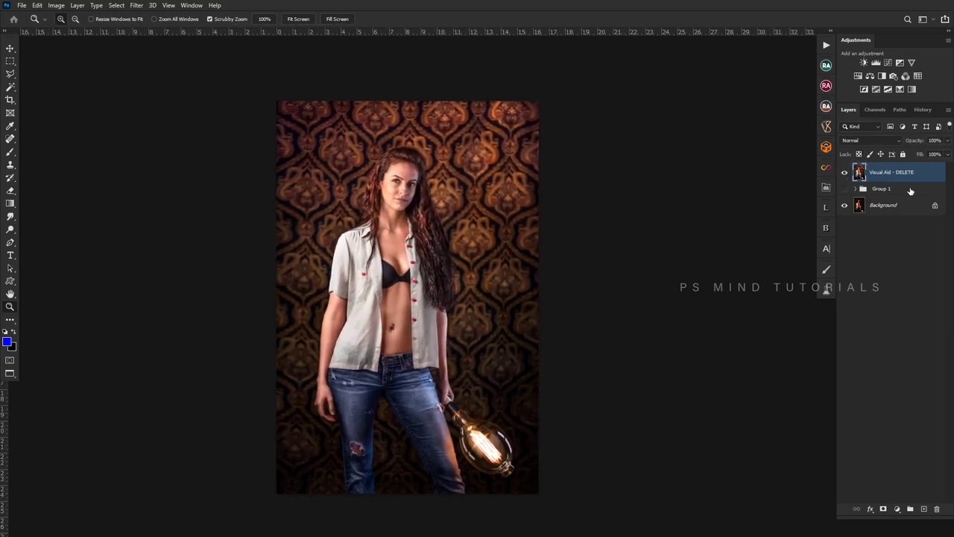
- Add a Gradient Fill layer using Orange_10 at -127.96°, yellow at top-right
click(898, 510)
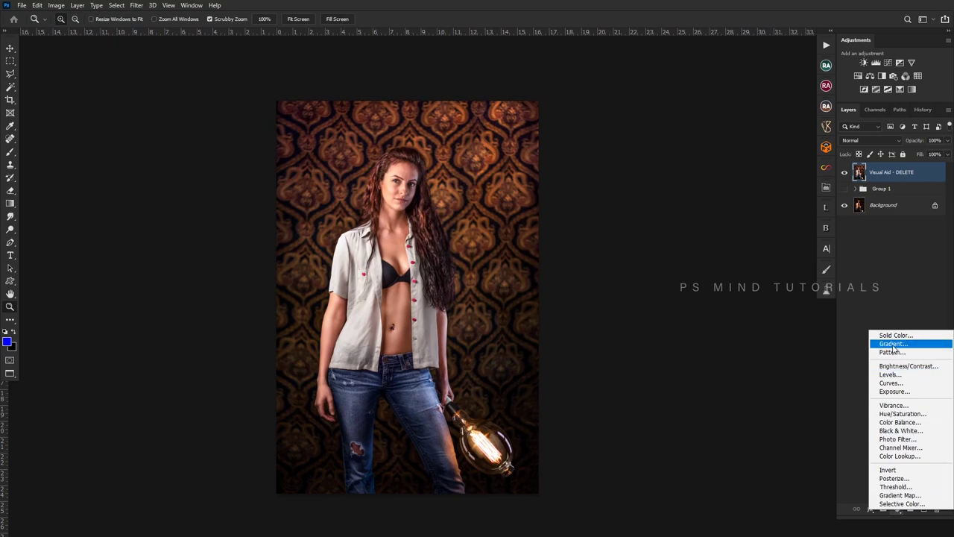
click(892, 344)
click(701, 123)
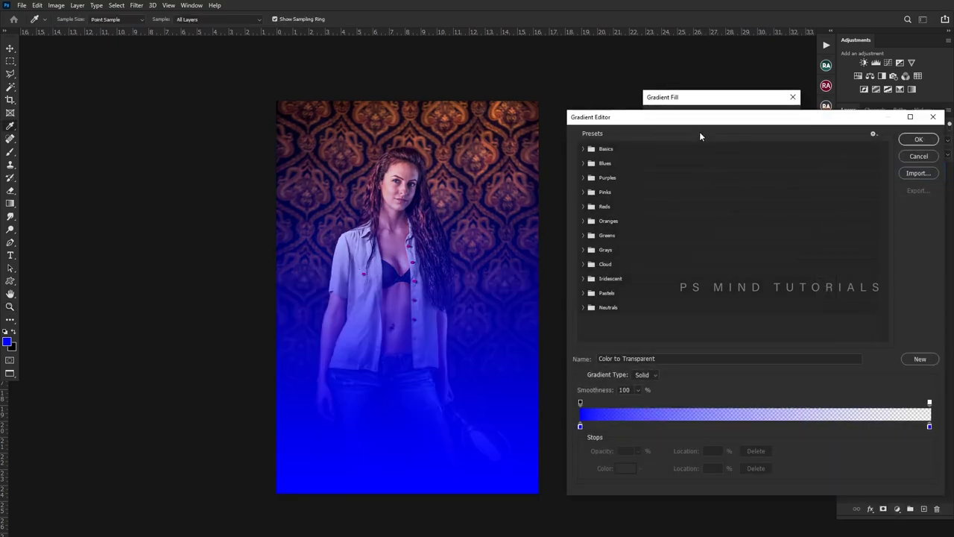
click(582, 221)
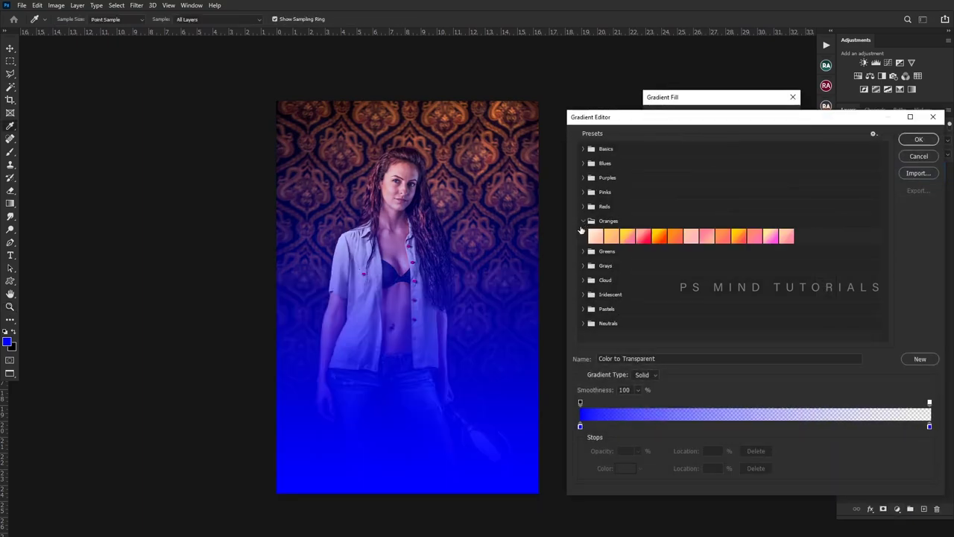
click(738, 236)
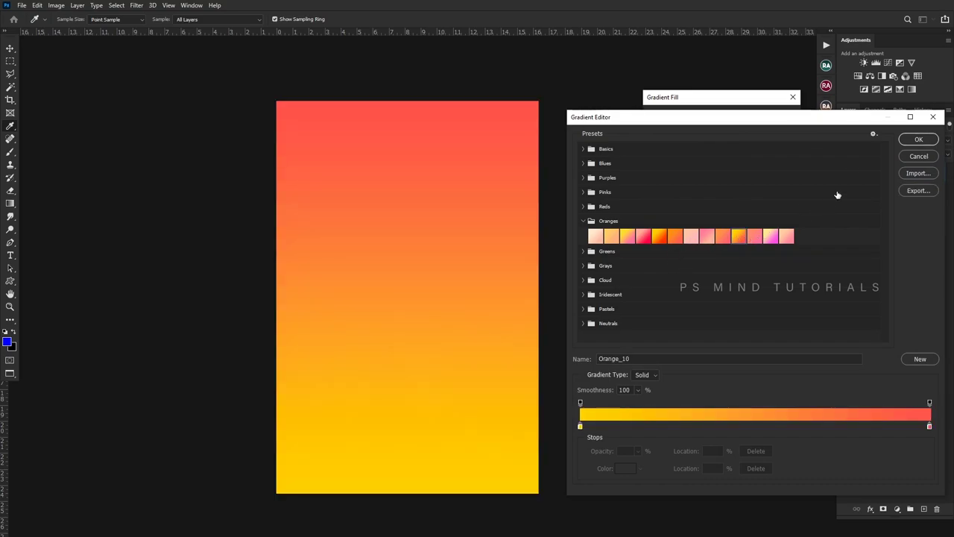
click(918, 140)
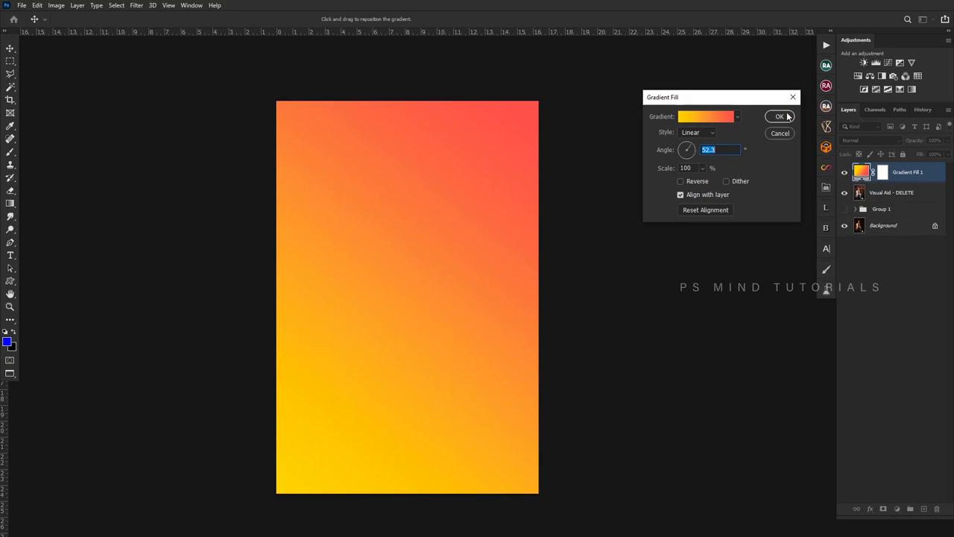
drag(690, 149, 677, 161)
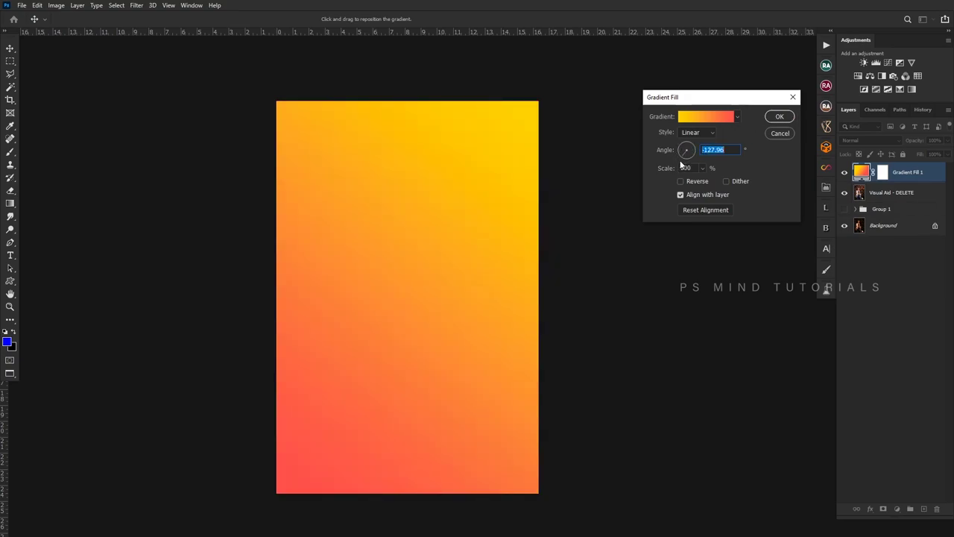
click(780, 118)
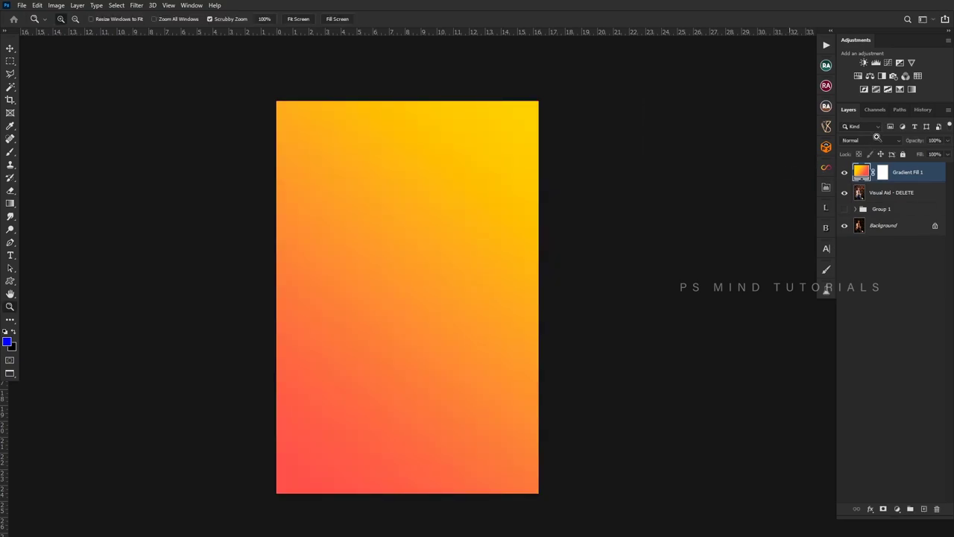
- Set Gradient Fill 1 to Soft Light at 30% opacity and toggle it to compare
click(876, 140)
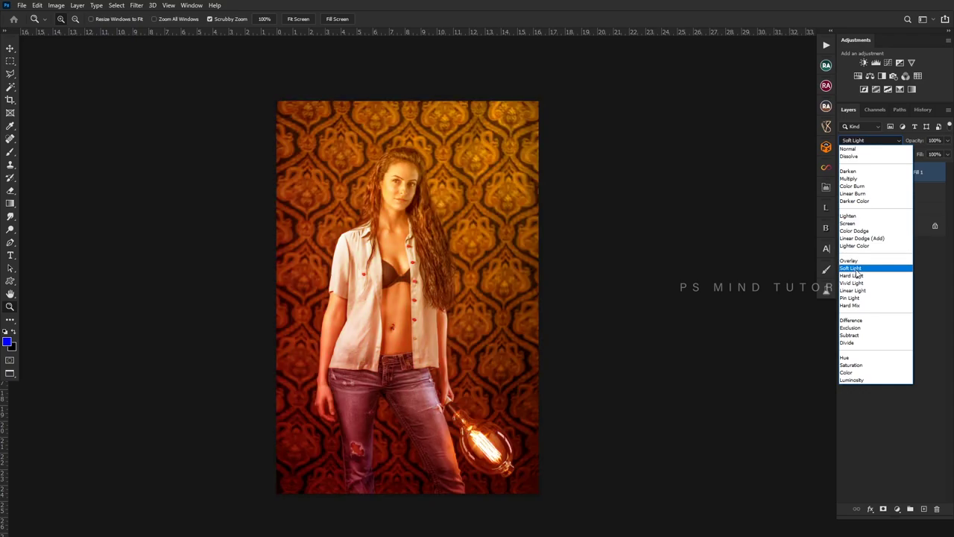
click(856, 271)
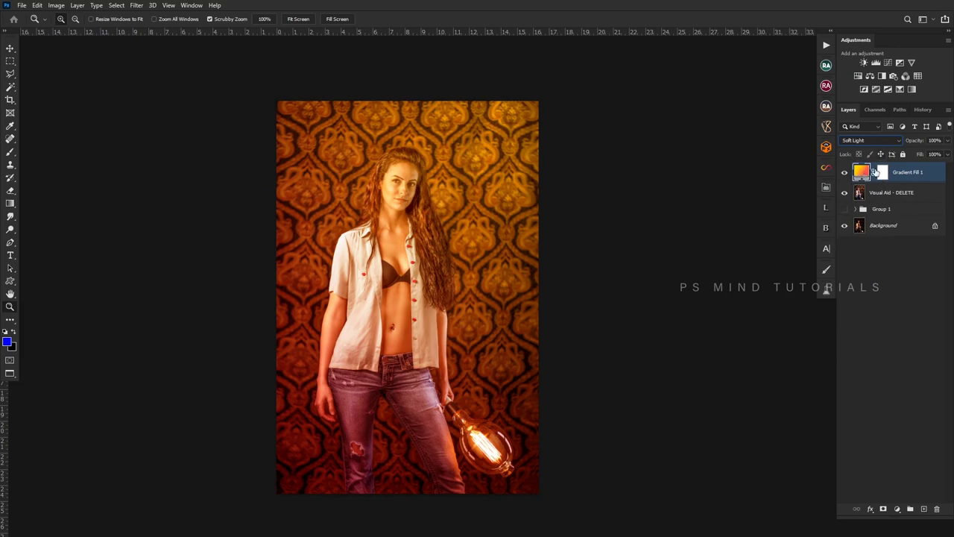
click(9, 48)
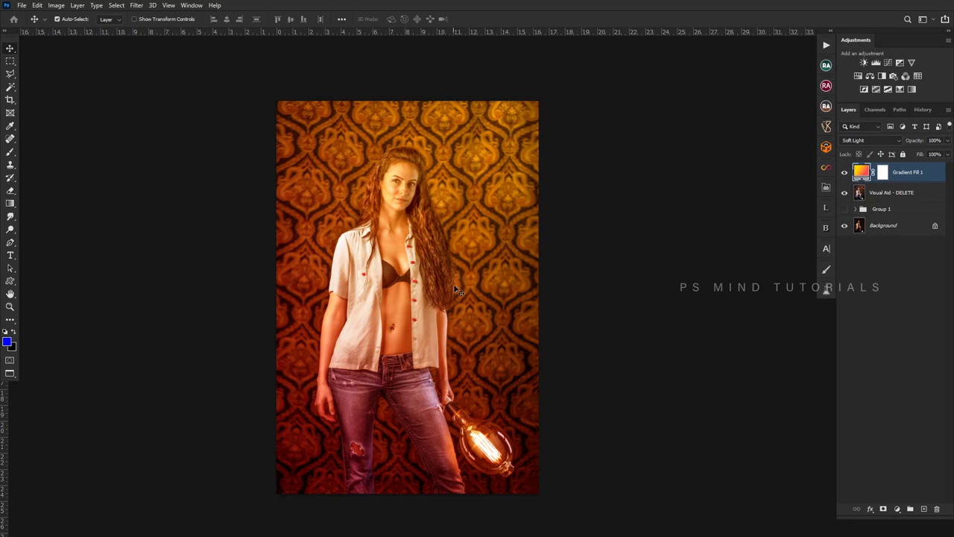
key(3)
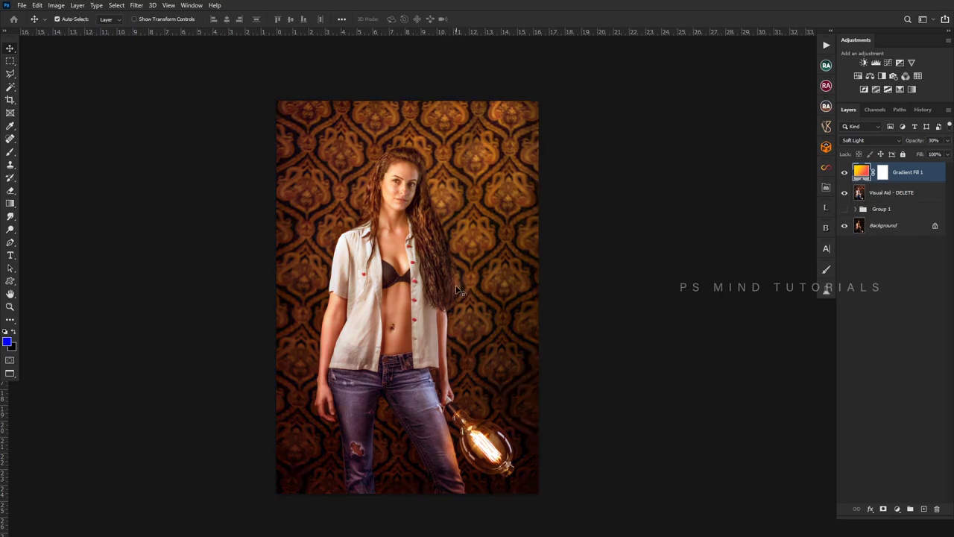
click(844, 172)
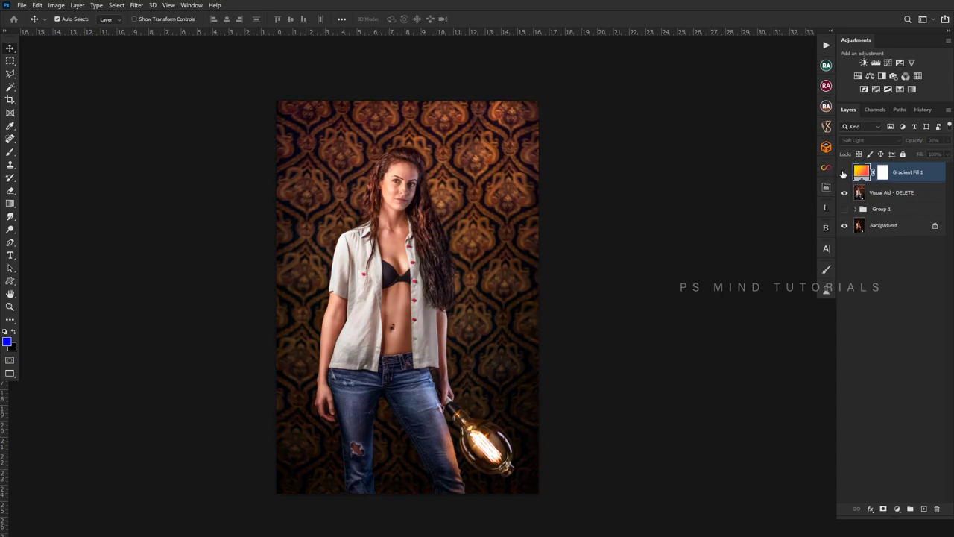
click(843, 174)
click(842, 174)
click(842, 174)
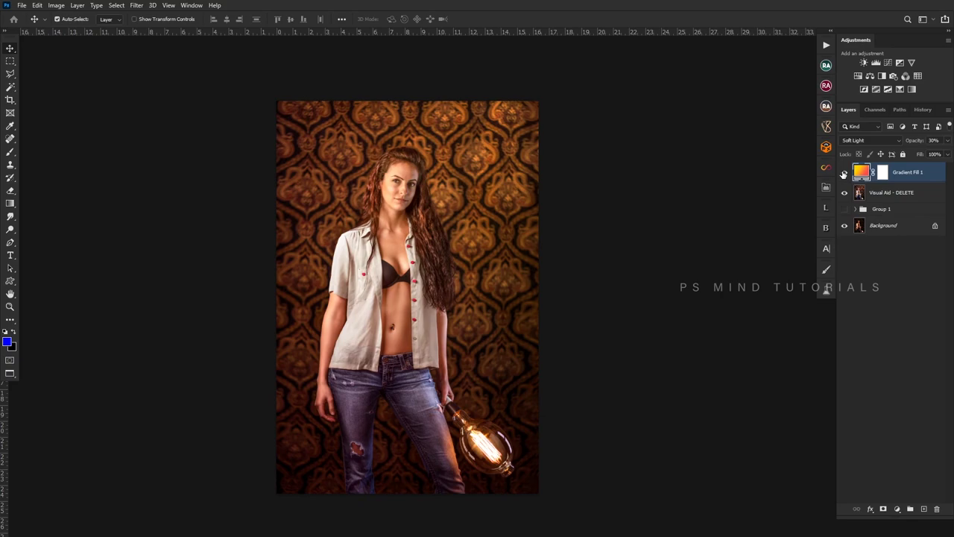
click(843, 173)
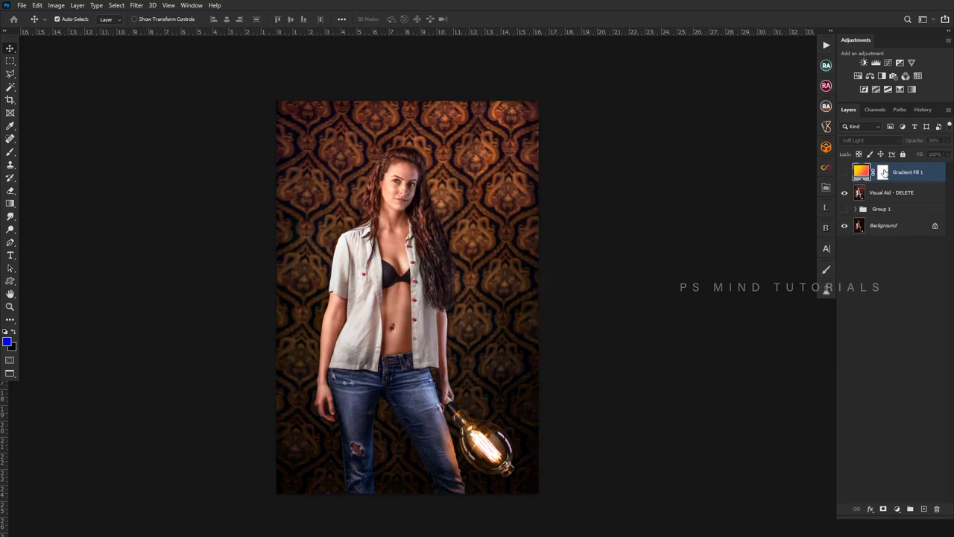
click(883, 173)
click(845, 173)
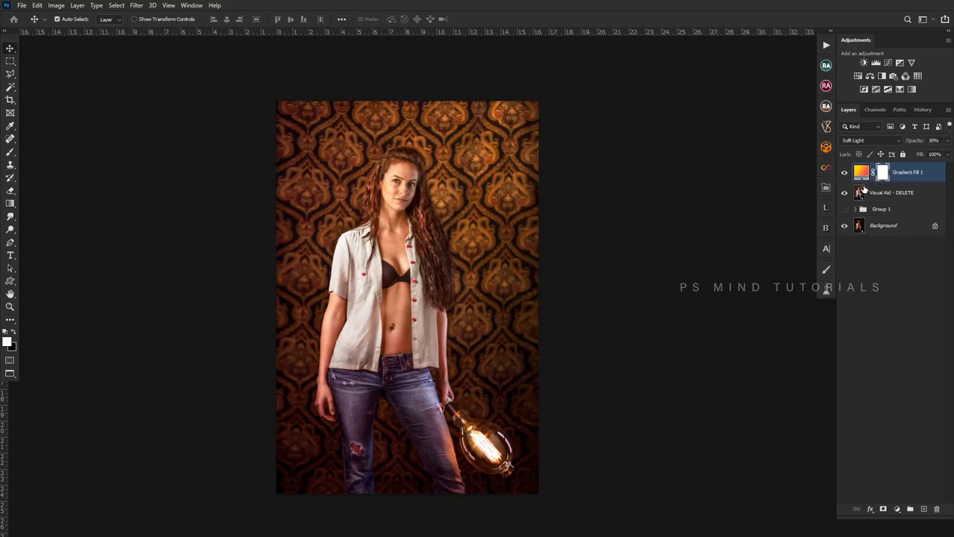
- Set the glow overlay to 10% opacity, invert its mask, and paint it back onto the backdrop
key(1)
key(ctrl+i)
key(b)
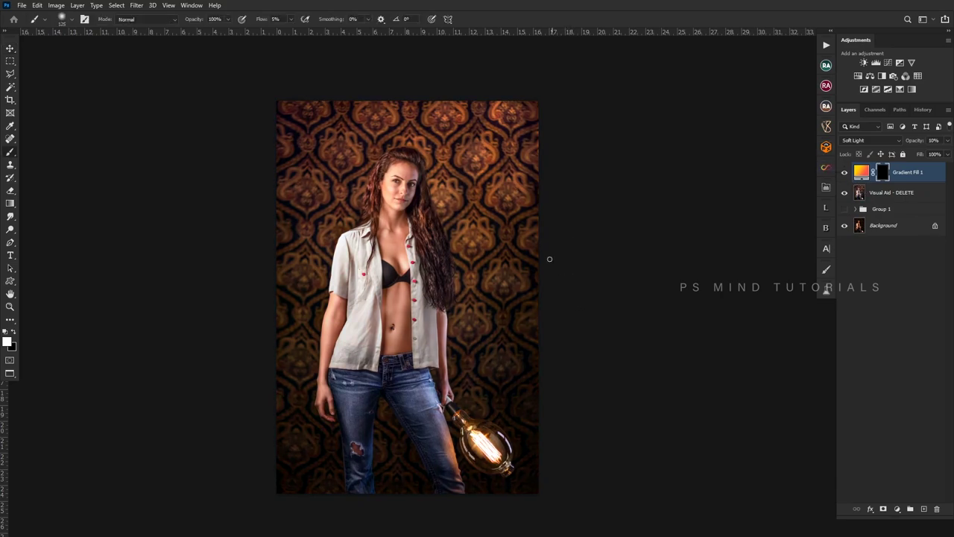
key(bracketright)
key(bracketright)
key(bracketright)
key(bracketright)
key(bracketright)
mouse_move(494, 100)
mouse_down()
mouse_move(433, 106)
mouse_move(551, 399)
mouse_up()
key(bracketleft)
drag(386, 127, 293, 316)
- Zoom in to check the woman's face, then select the photo layer with the overlay
key(z)
drag(421, 187, 462, 216)
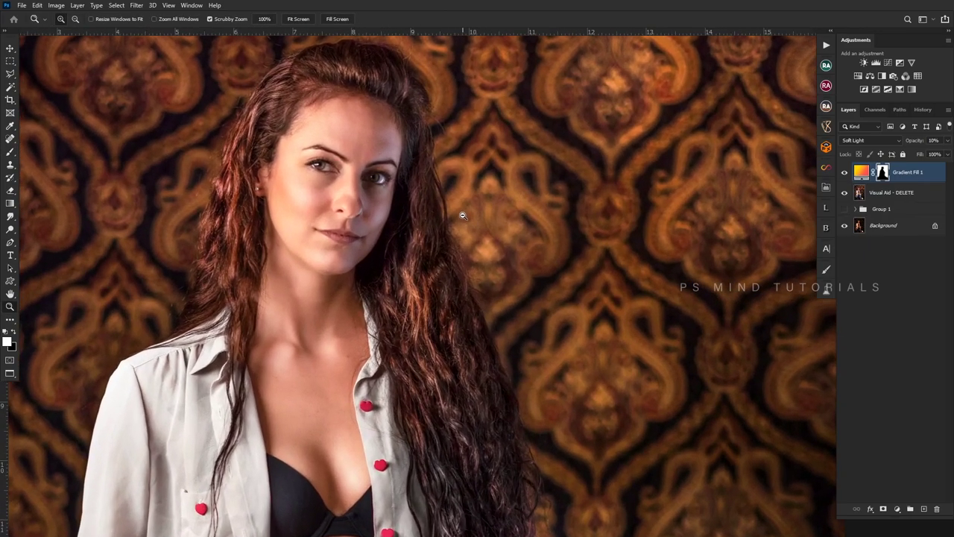
alt+click(462, 215)
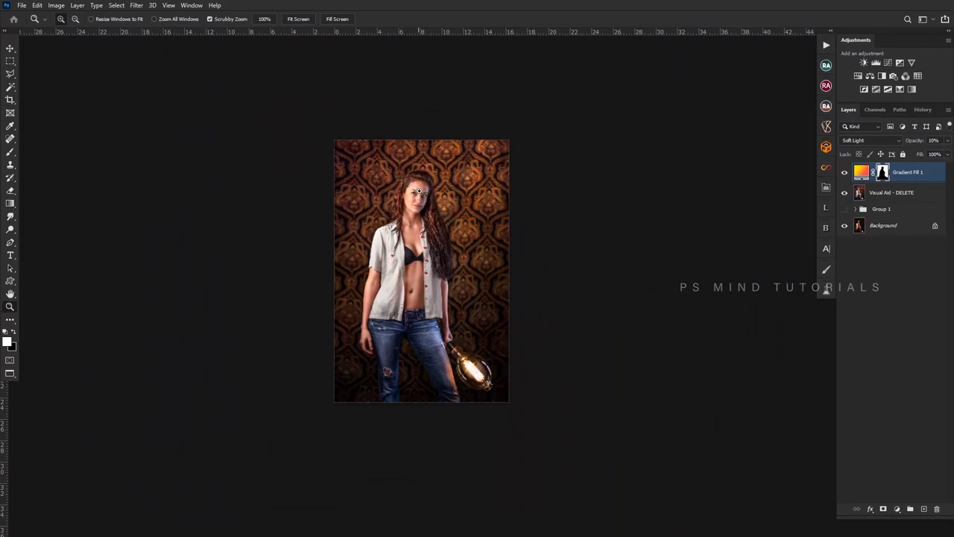
click(419, 191)
shift+click(865, 188)
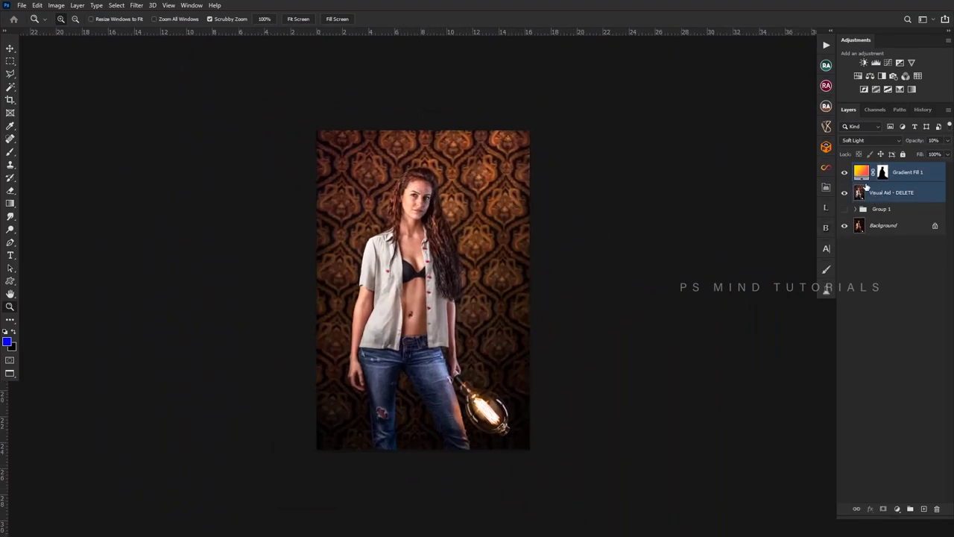
- Toggle the glow to compare, then zoom in on the woman's head and hair
click(845, 174)
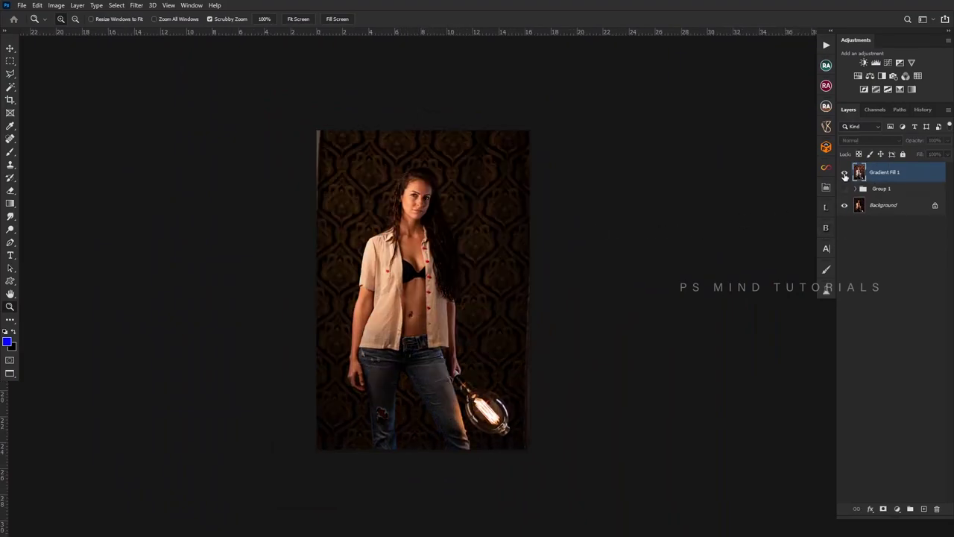
click(844, 175)
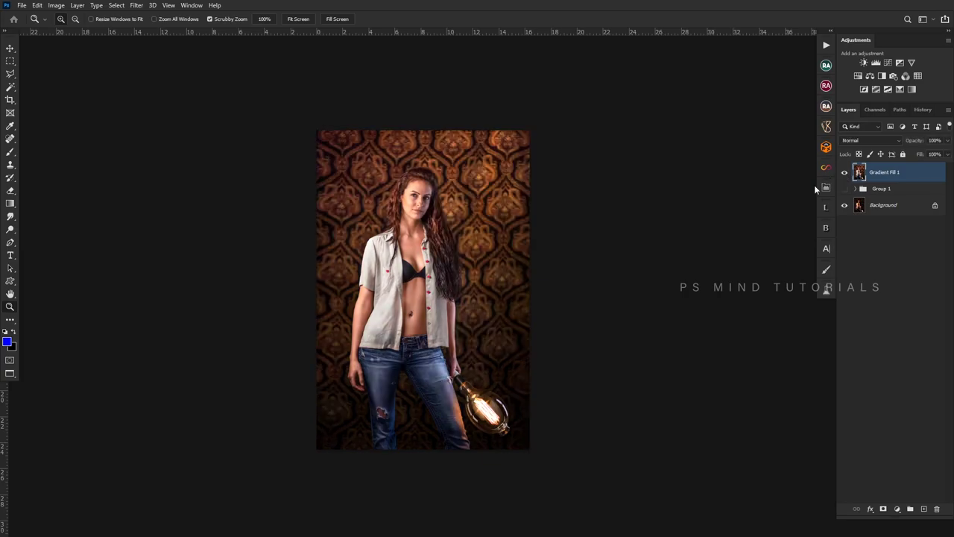
mouse_move(383, 160)
mouse_down()
mouse_move(451, 219)
mouse_move(389, 204)
mouse_up()
- Paint a quick mask in black over the hair on both sides of her face
key(d)
key(b)
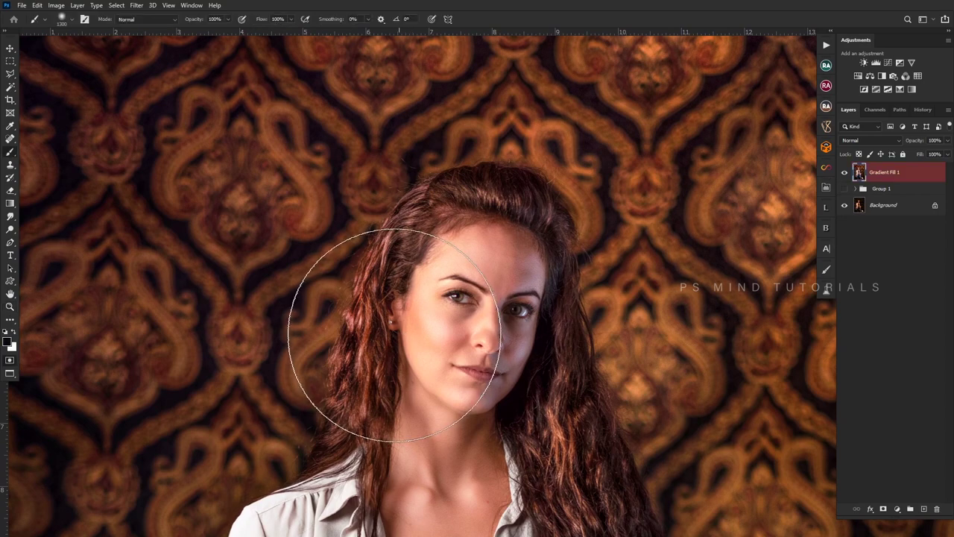
key(bracketleft)
key(bracketleft)
key(bracketleft)
mouse_move(358, 343)
mouse_down()
mouse_move(327, 447)
mouse_move(354, 313)
mouse_move(377, 468)
mouse_move(380, 254)
mouse_move(407, 216)
mouse_move(477, 177)
mouse_move(549, 216)
mouse_move(552, 395)
mouse_move(566, 421)
mouse_move(562, 383)
mouse_move(481, 316)
mouse_up()
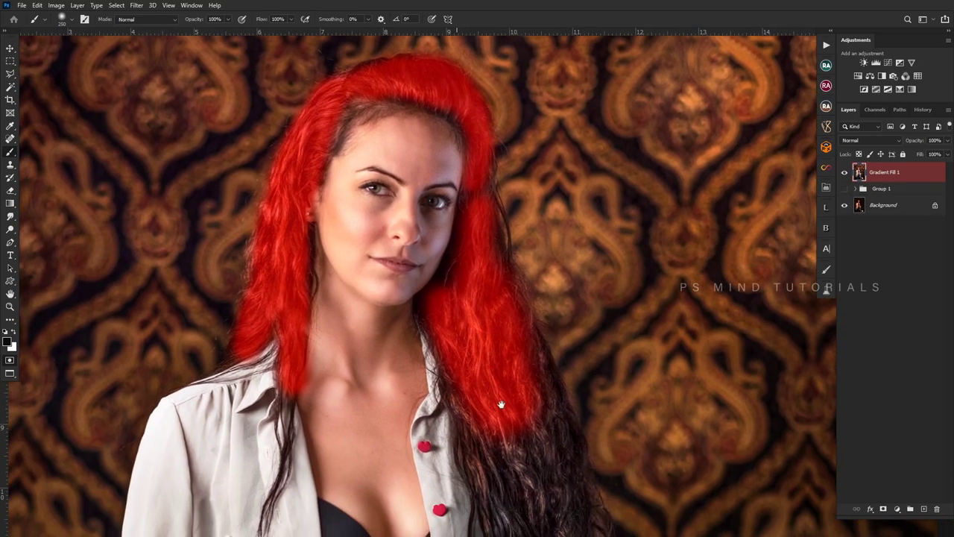
mouse_move(497, 401)
mouse_down()
mouse_move(528, 436)
mouse_move(574, 453)
mouse_move(523, 336)
mouse_move(507, 219)
mouse_up()
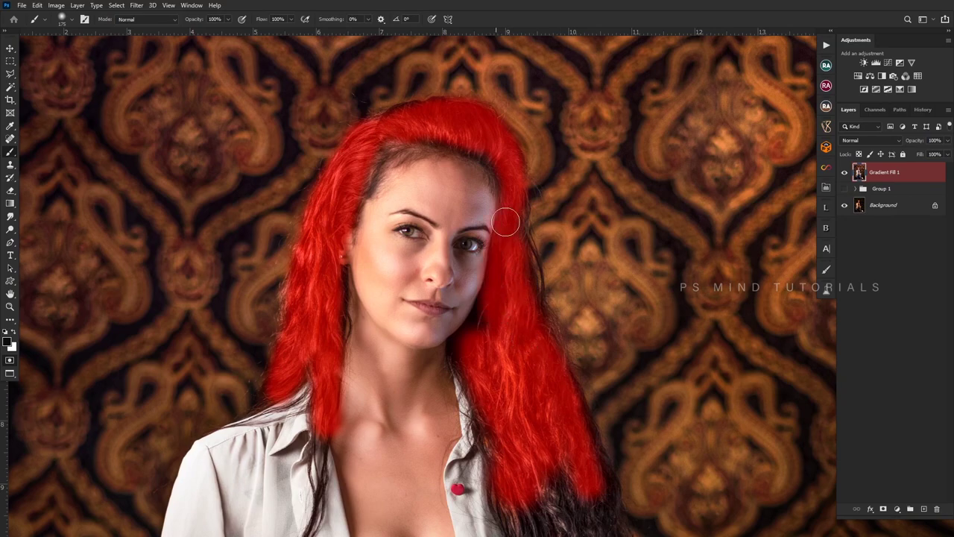
mouse_move(506, 307)
mouse_down()
mouse_move(467, 348)
mouse_move(455, 347)
mouse_up()
- Add a Selective Color layer on the hair selection with Reds at Cyan +11, Magenta -2, Yellow -12
key(q)
click(900, 89)
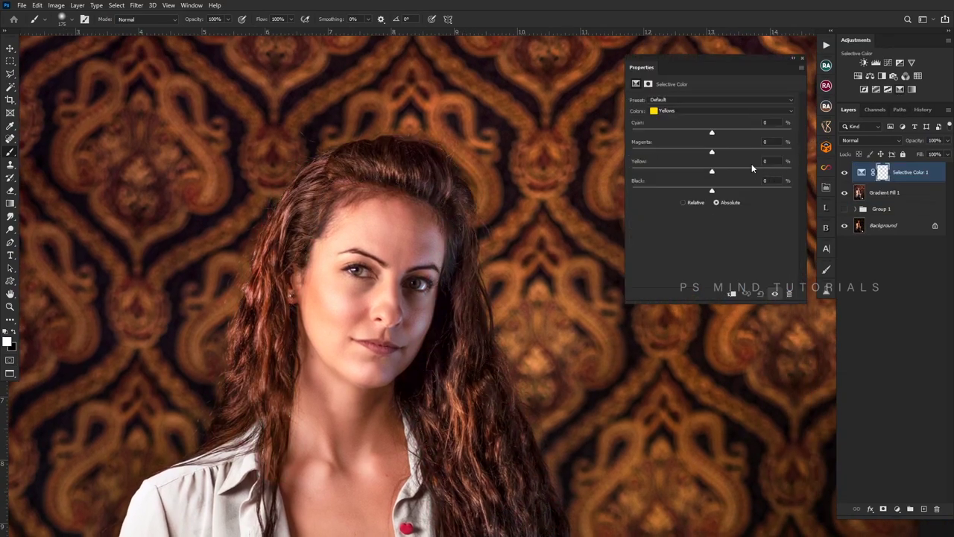
click(690, 111)
click(687, 112)
mouse_move(712, 171)
mouse_down()
mouse_move(724, 171)
mouse_move(700, 173)
mouse_move(705, 153)
mouse_up()
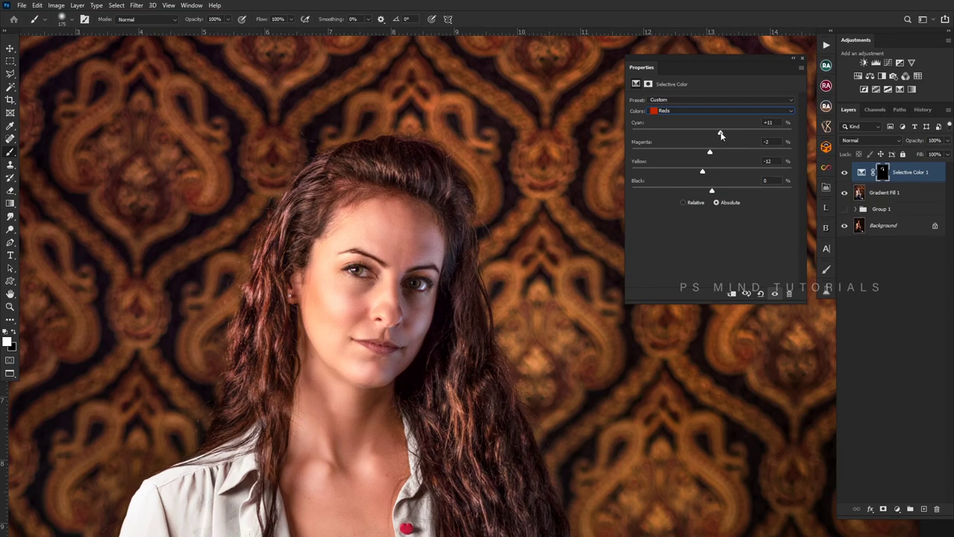
- Zoom back out to view the whole portrait
key(z)
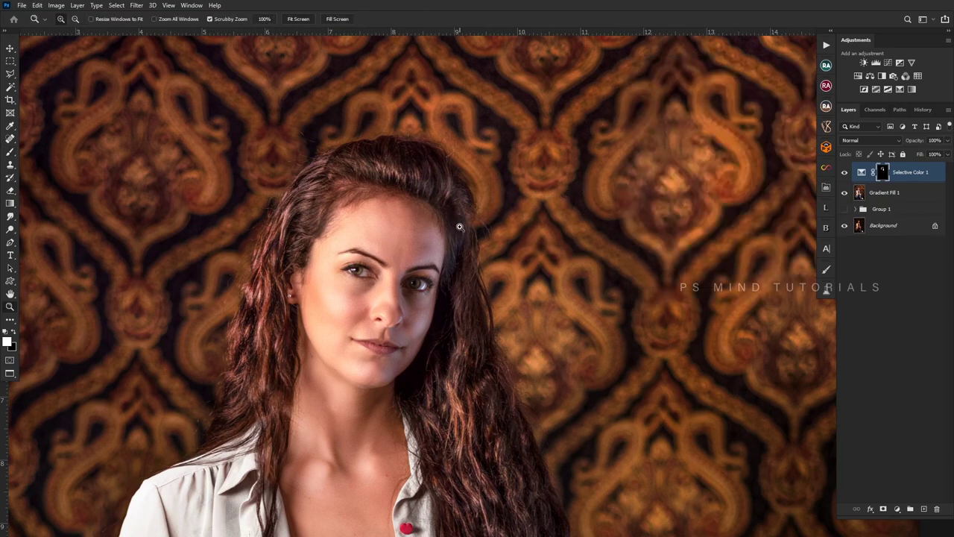
scroll(457, 219, down, 5)
scroll(462, 253, down, 2)
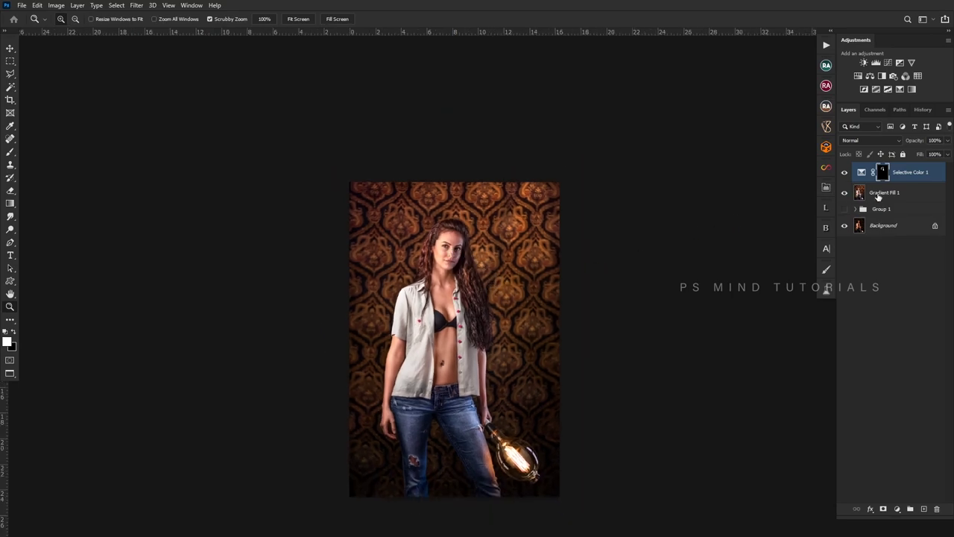
- Merge Selective Color 1 into Gradient Fill 1 and zoom in on the portrait
shift+click(878, 195)
key(ctrl+e)
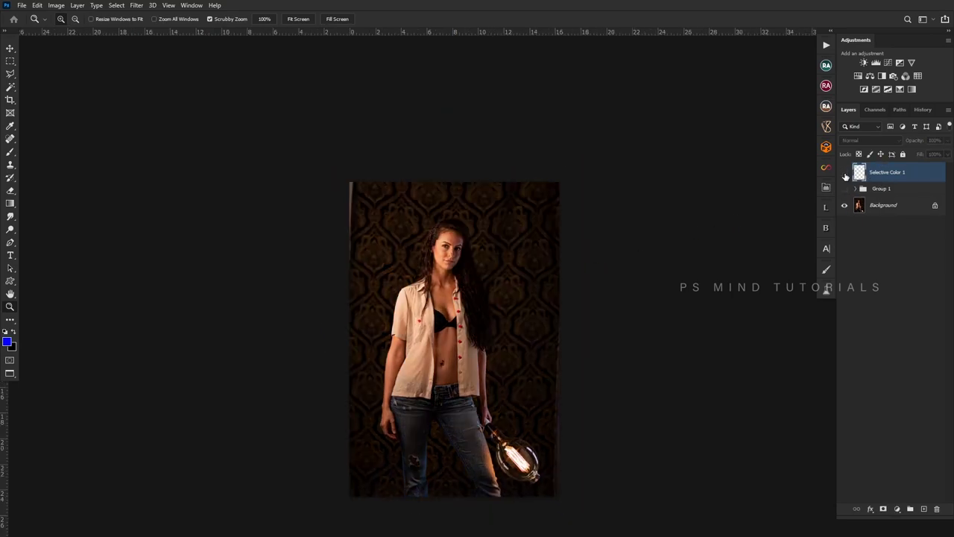
drag(479, 326, 471, 272)
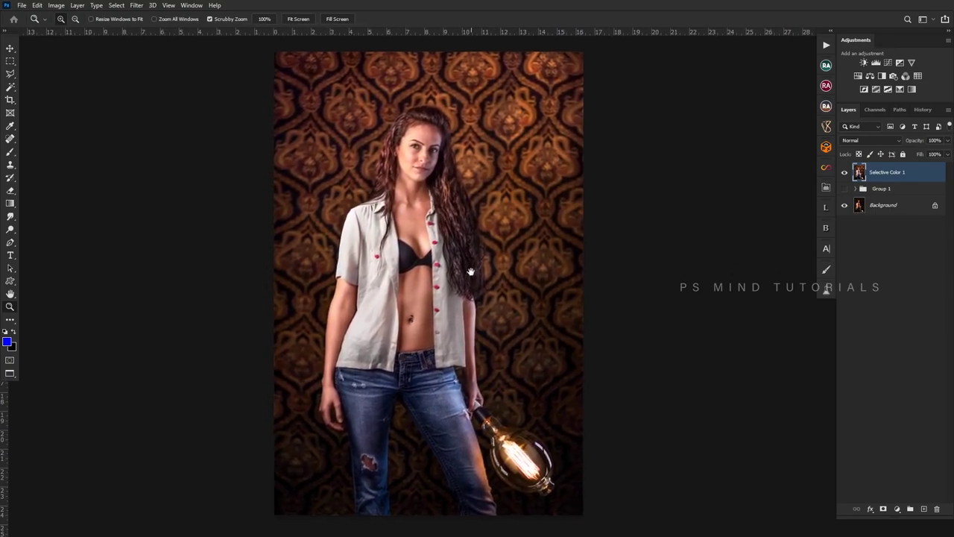
- Toggle the merged layer's visibility to compare the finished portrait with the original
click(846, 172)
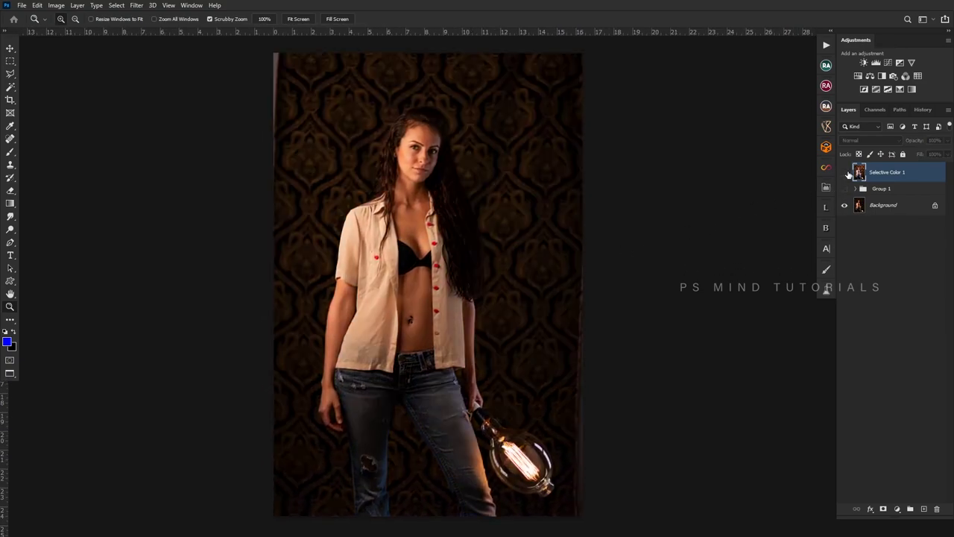
click(845, 172)
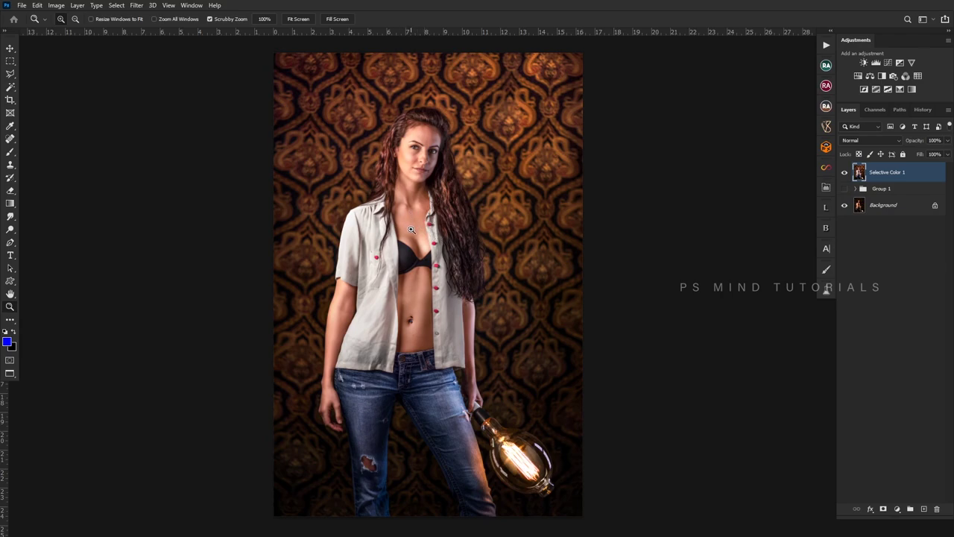
drag(458, 261, 451, 257)
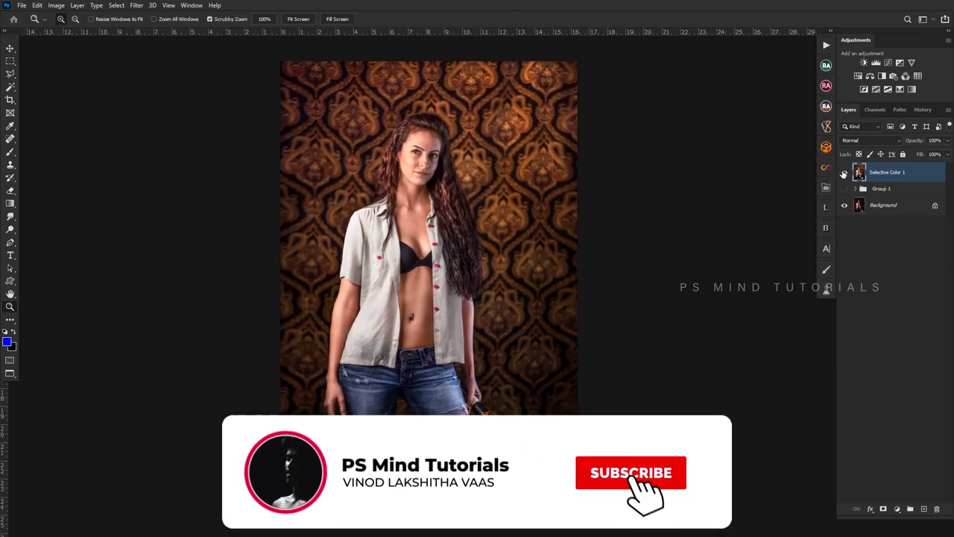
click(845, 172)
click(845, 172)
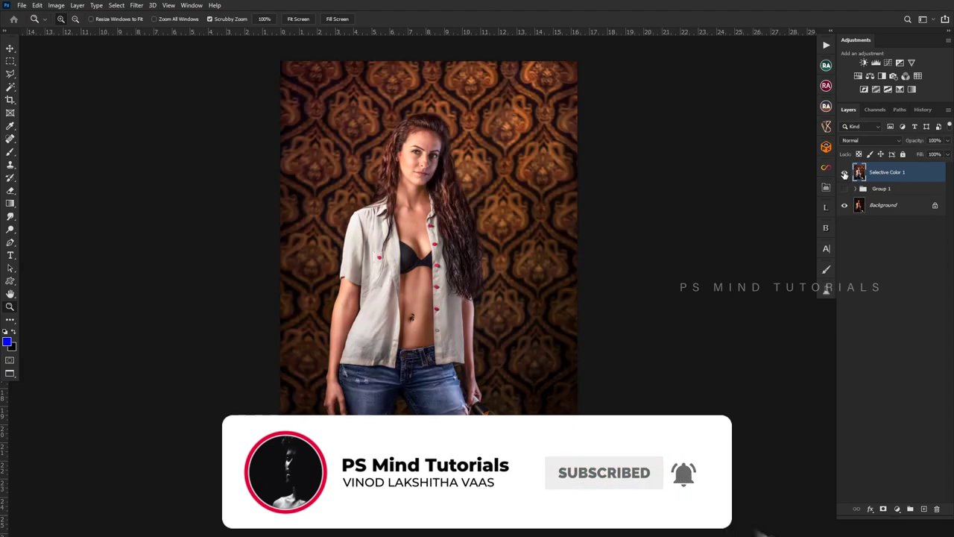